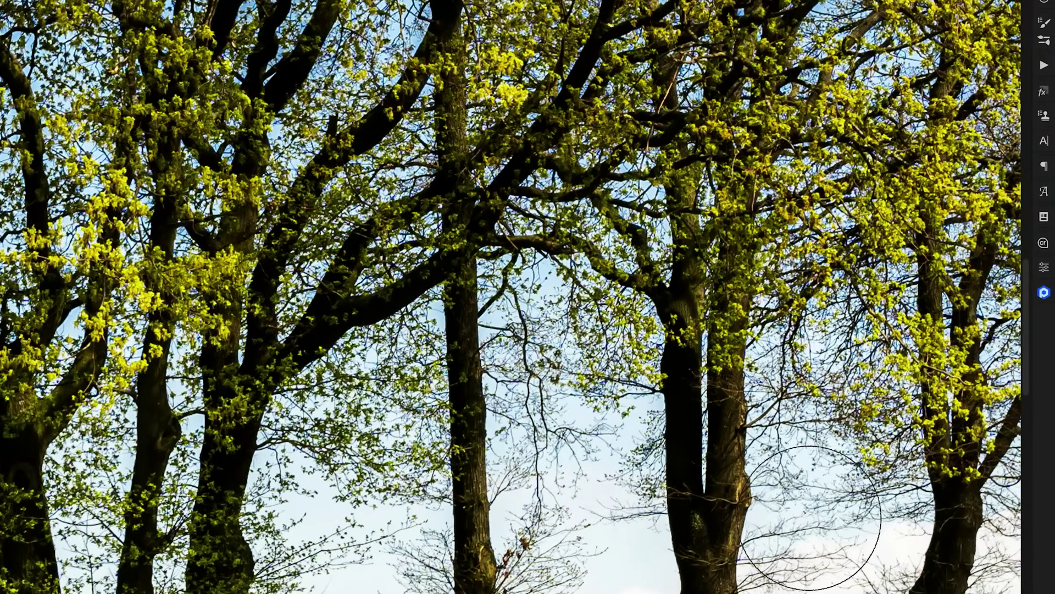
Display the tree image's colour channels in place of its layers
scroll(802, 522, right, 10)
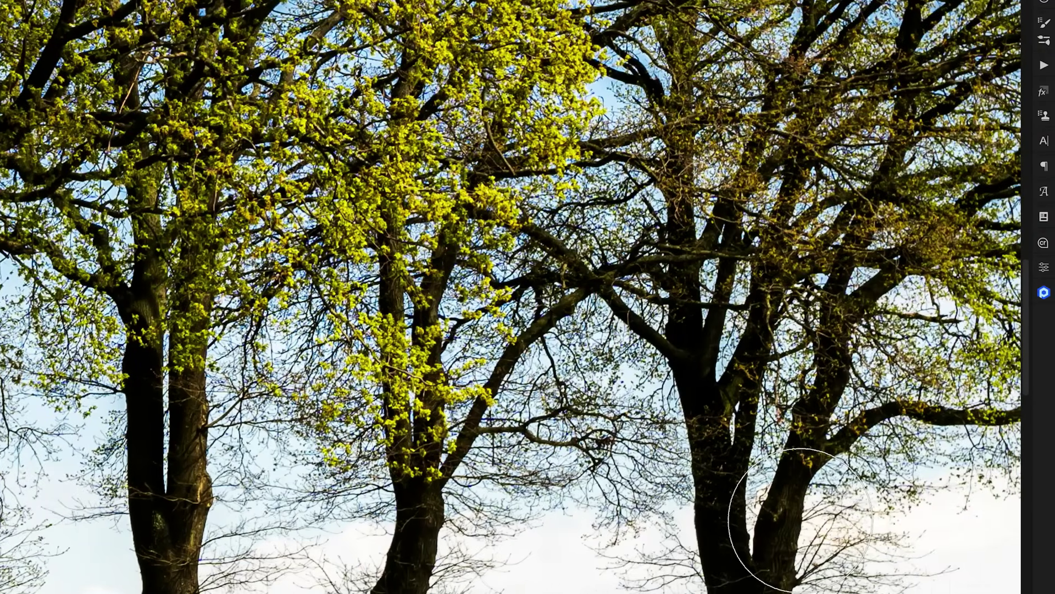
scroll(769, 505, right, 5)
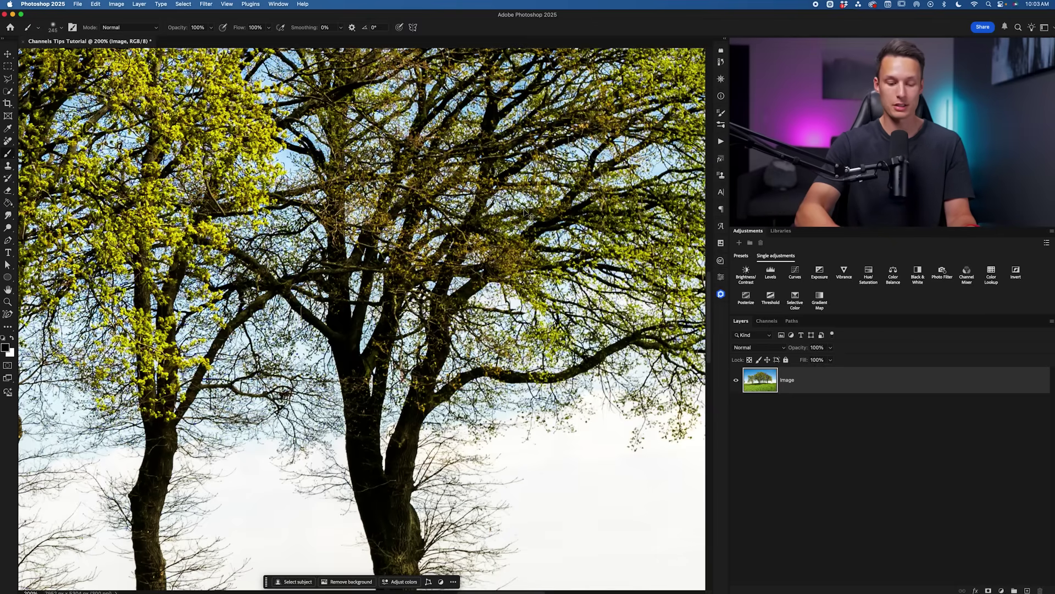
key(super+0)
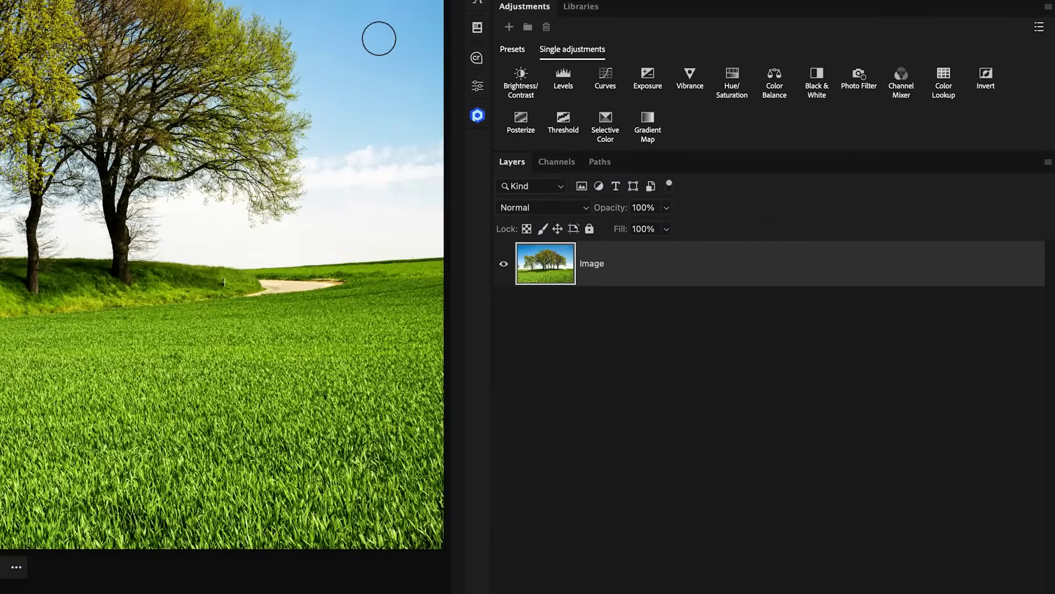
click(557, 162)
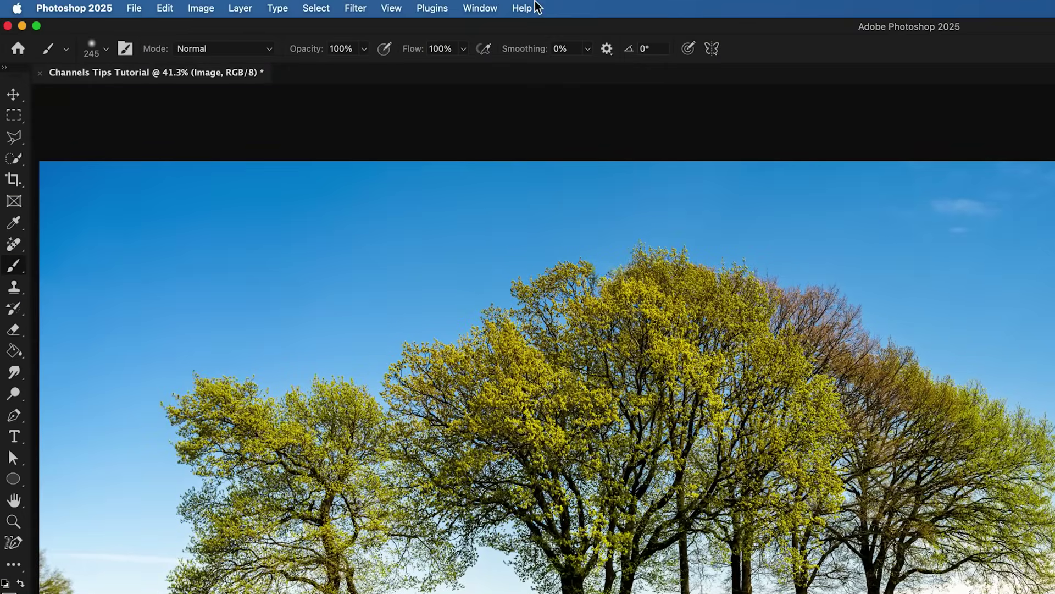
click(480, 8)
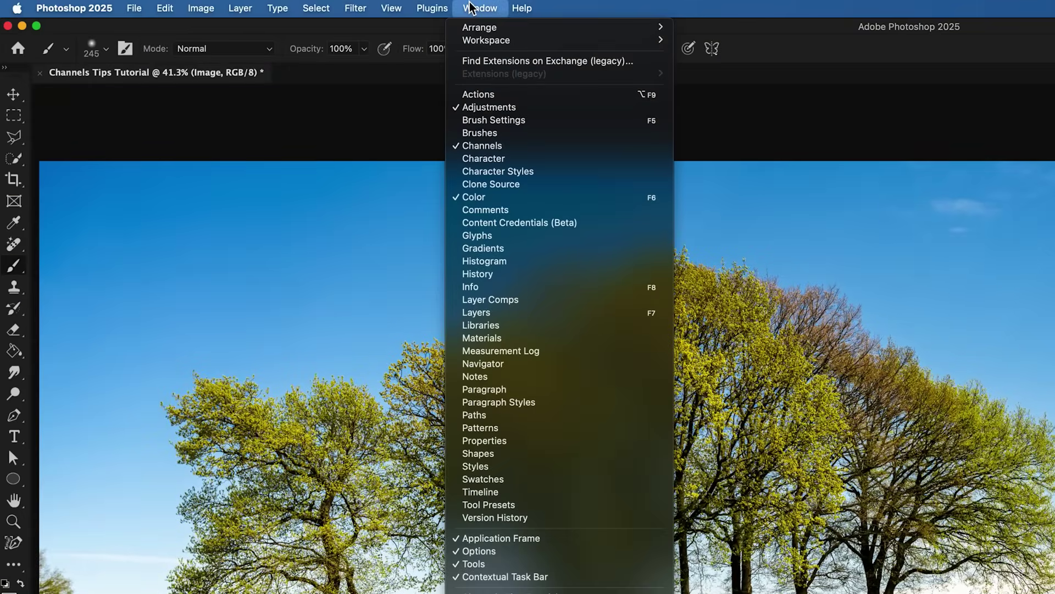
click(499, 146)
View the Red, Green and Blue channels individually to compare the contrast between the trees and the sky, ending on Blue
click(808, 366)
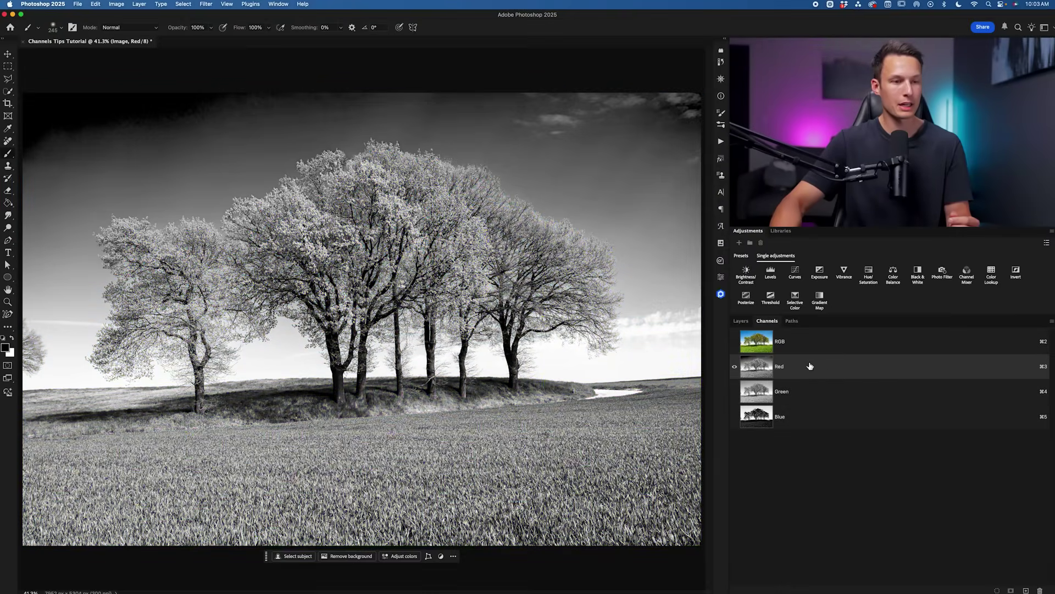
click(808, 393)
click(815, 423)
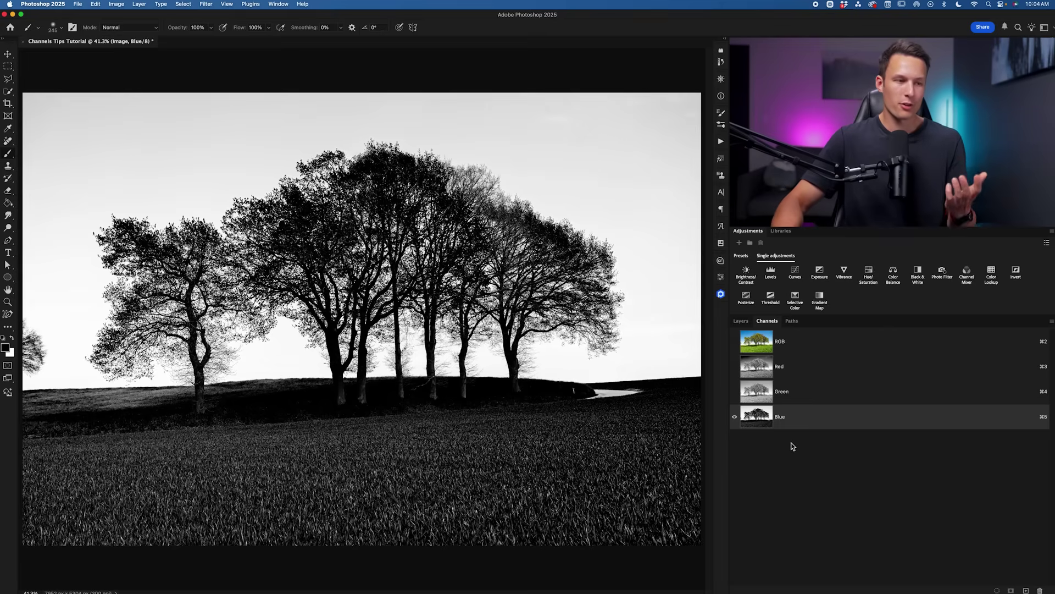
click(796, 376)
click(800, 397)
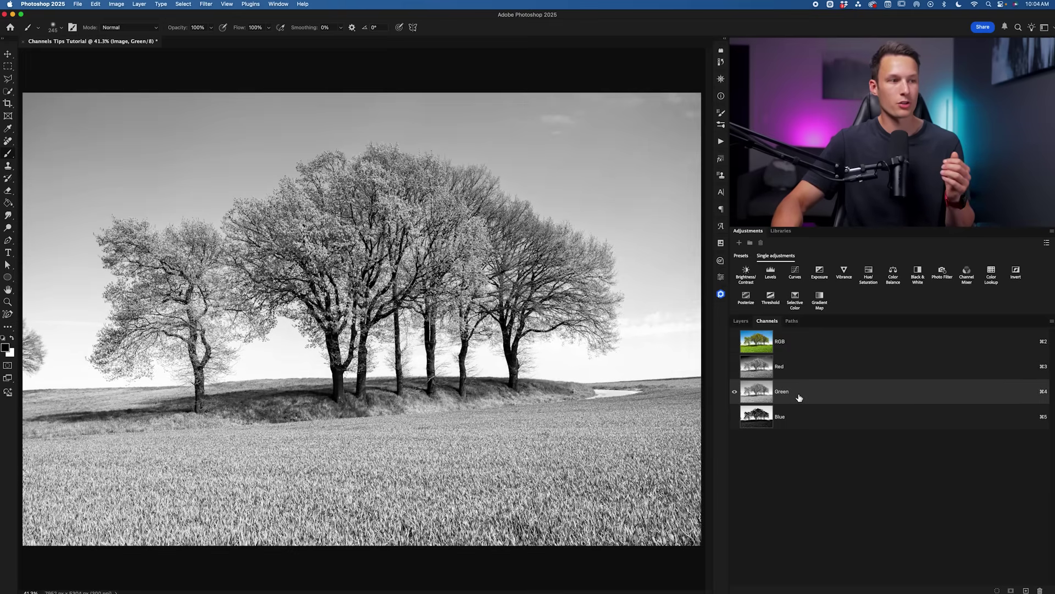
click(803, 428)
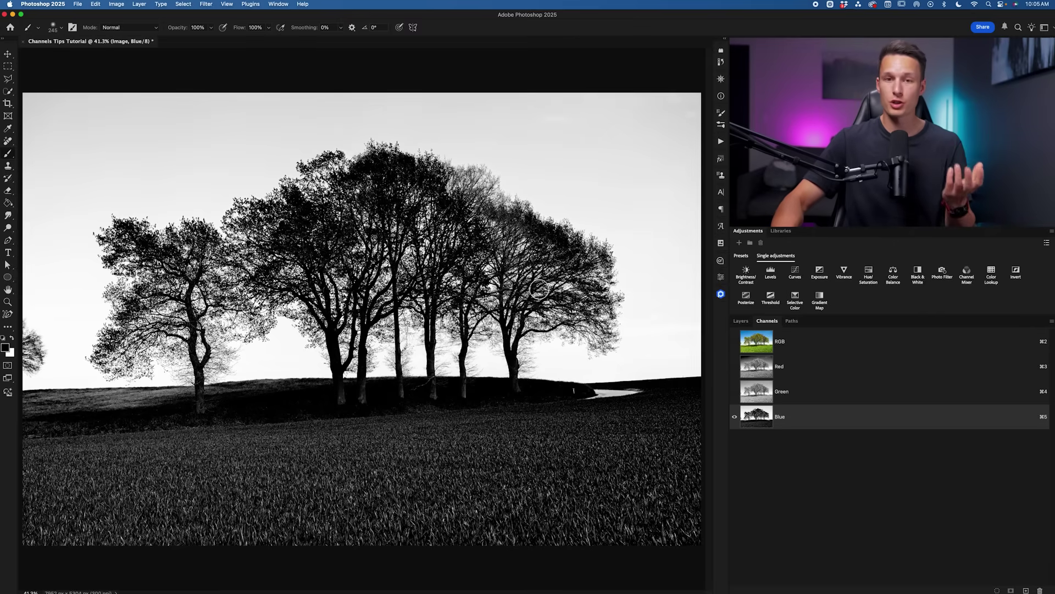
Examine the Blue channel up close for tonal separation between the branches, trunks and sky across the whole row of trees
key(super+0)
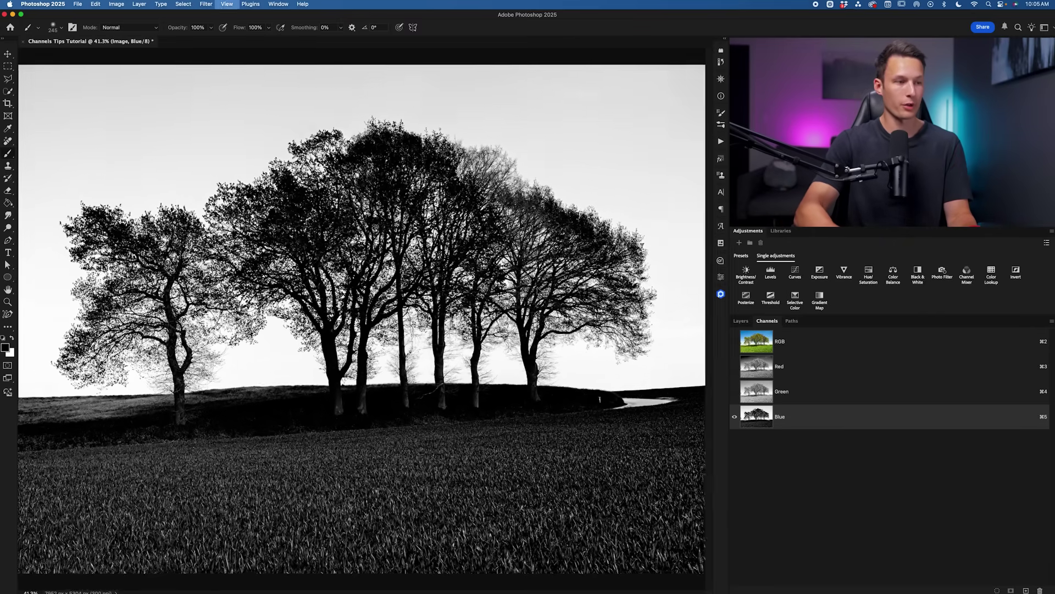
key(super+1)
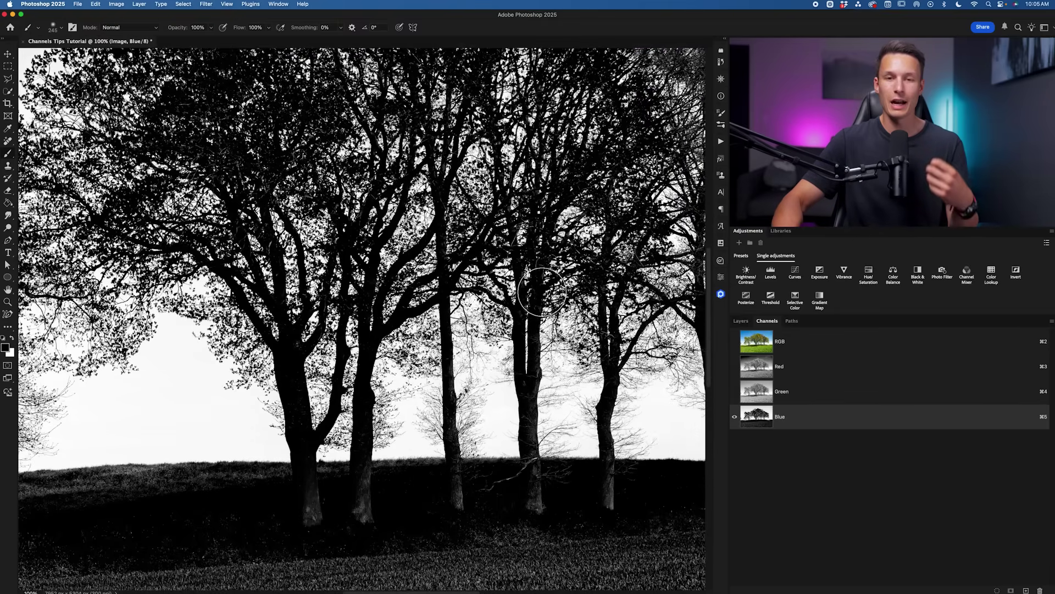
scroll(542, 291, right, 5)
scroll(540, 290, right, 10)
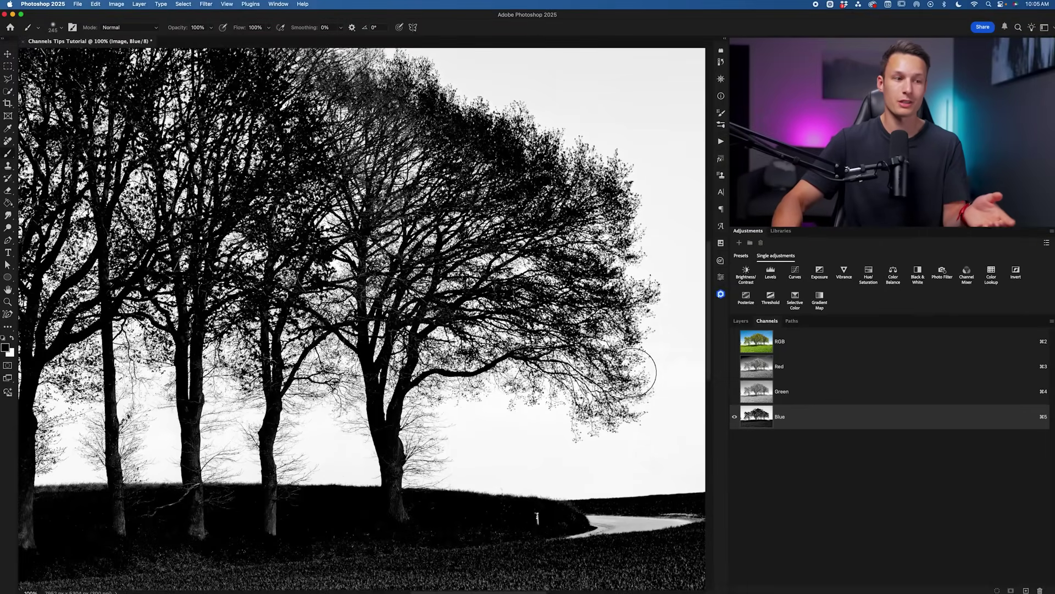
scroll(569, 306, left, 3)
scroll(569, 306, right, 10)
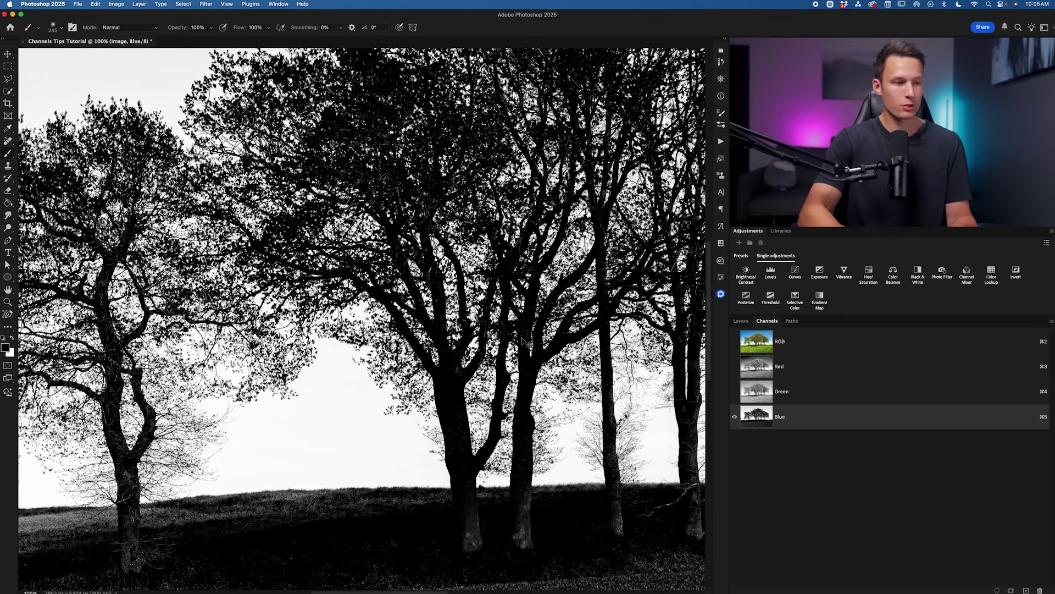
key(super+minus)
key(super+minus)
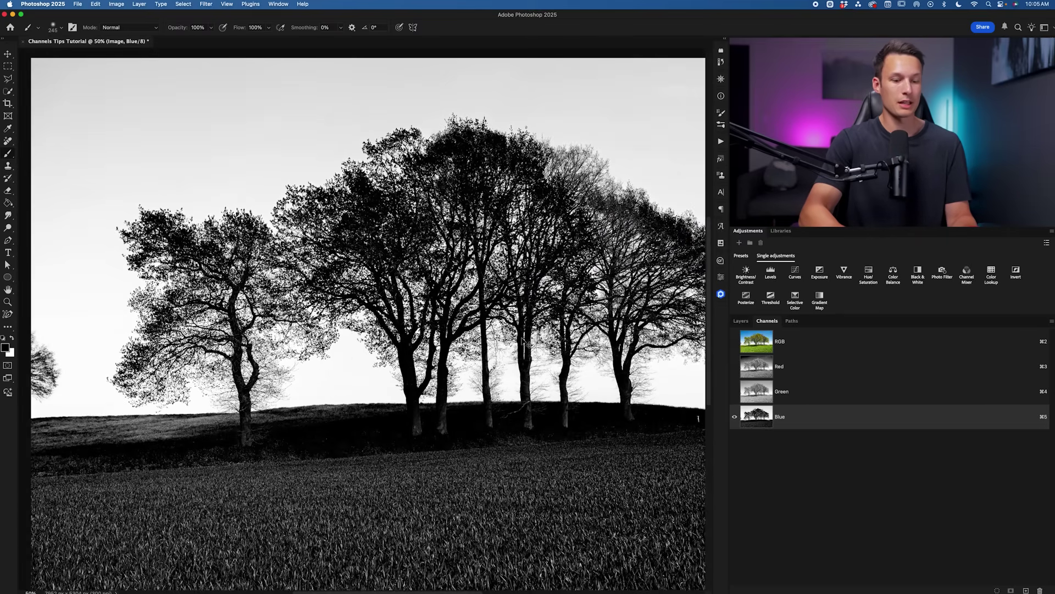
key(super+minus)
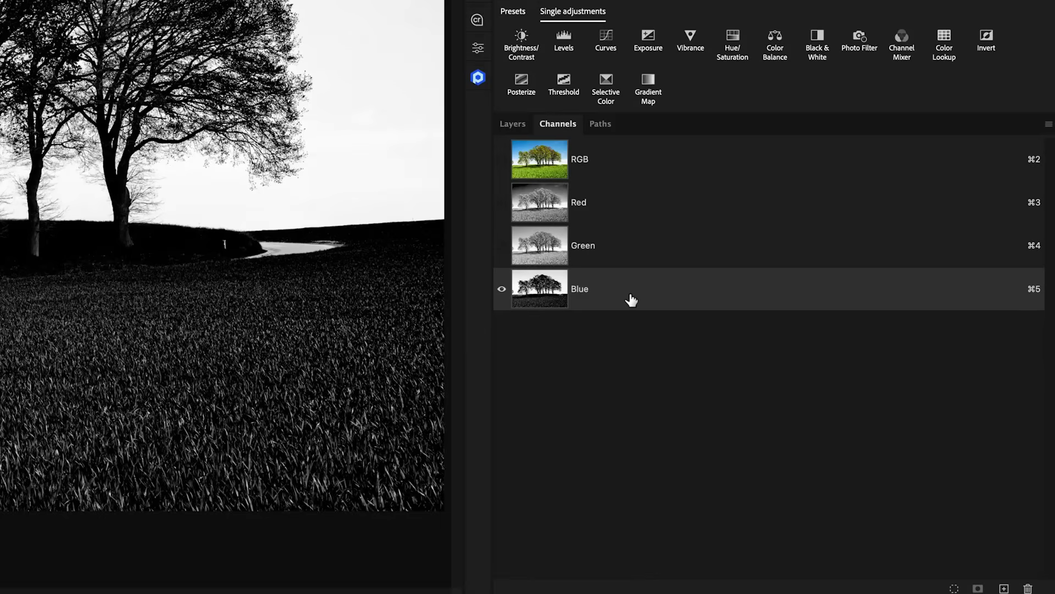
Duplicate the Blue channel and open a Levels adjustment on the copy
drag(621, 296, 1009, 589)
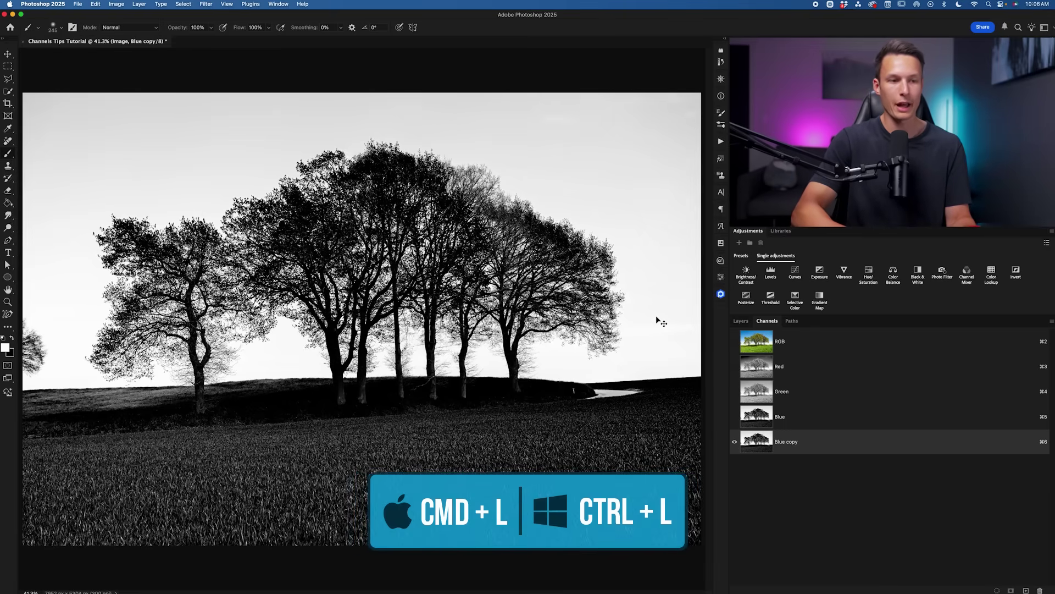
key(super+l)
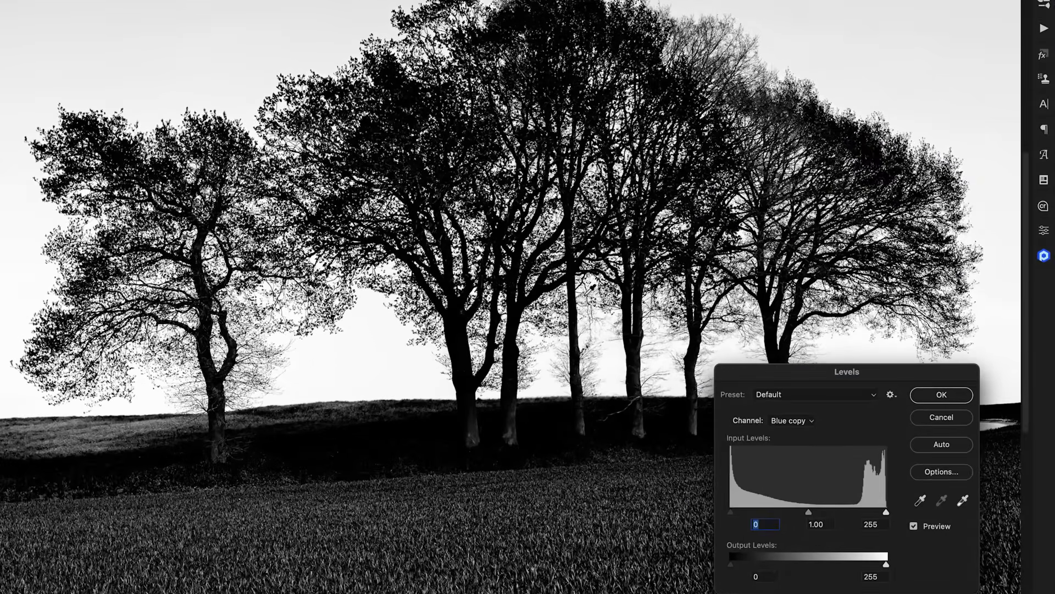
key(super+plus)
key(super+minus)
key(super+minus)
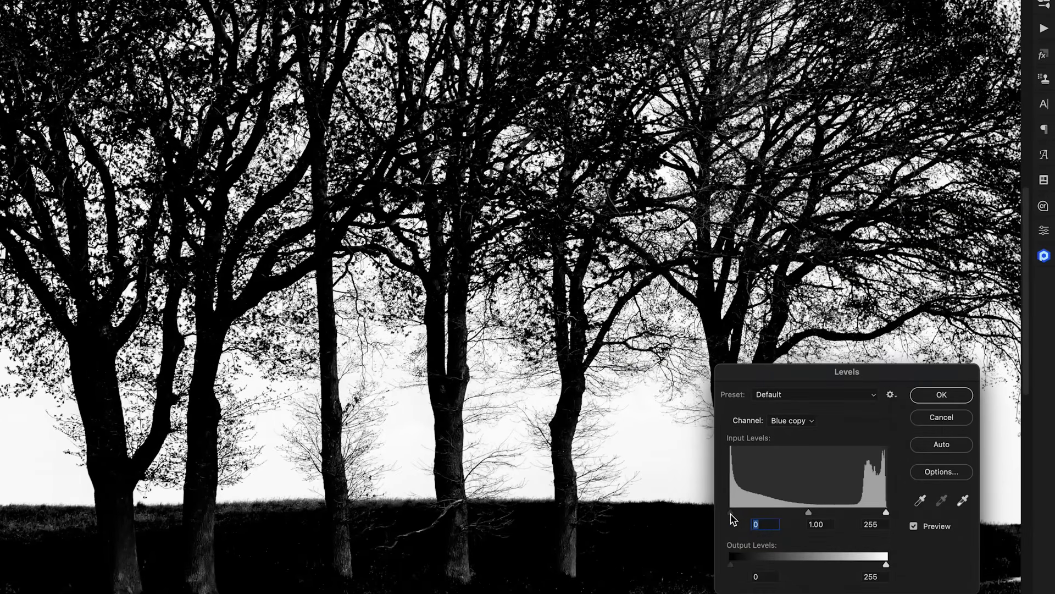
Try a high-contrast Levels setting on the copied channel with black input 104 and white input 193, checking the fine branches
drag(731, 514, 789, 521)
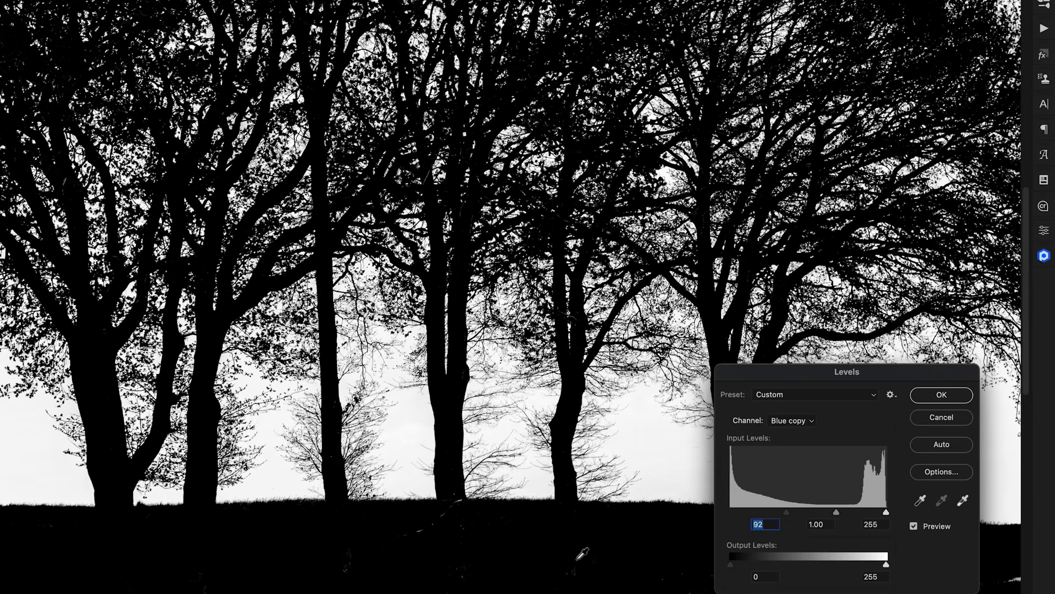
drag(886, 512, 868, 514)
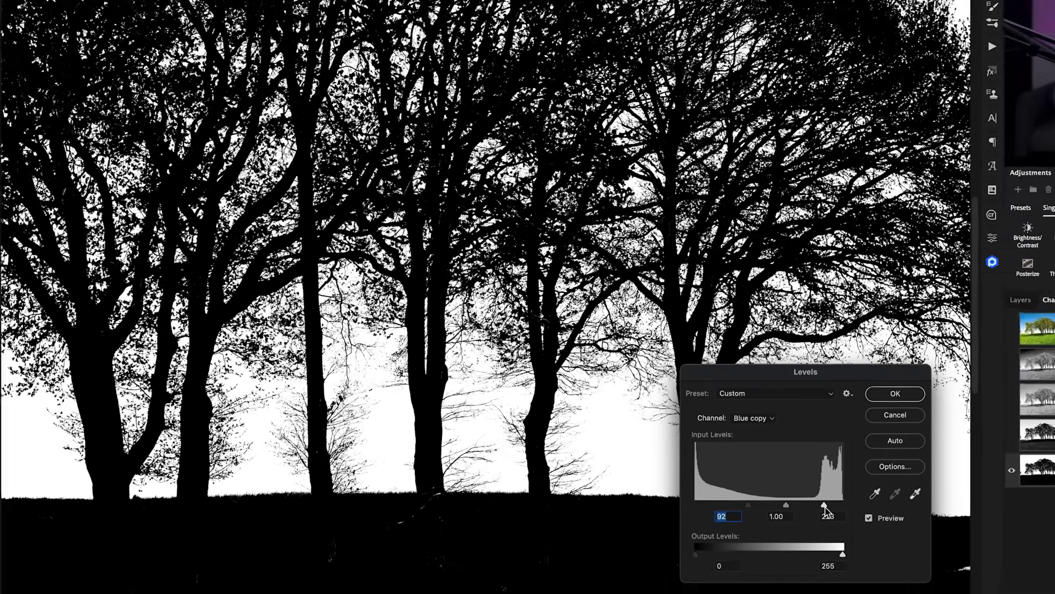
key(super+plus)
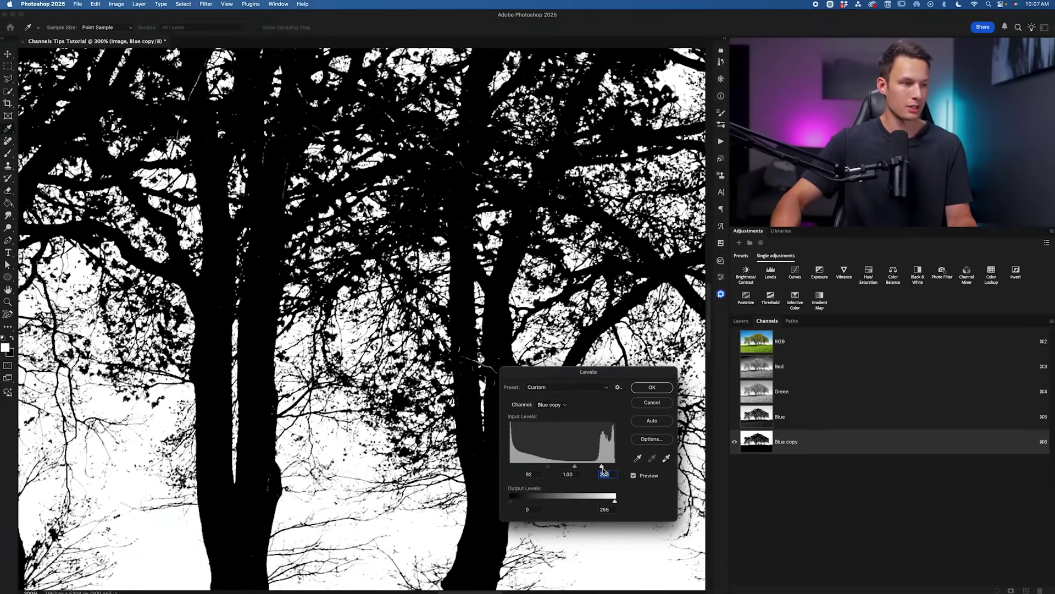
drag(601, 469, 553, 466)
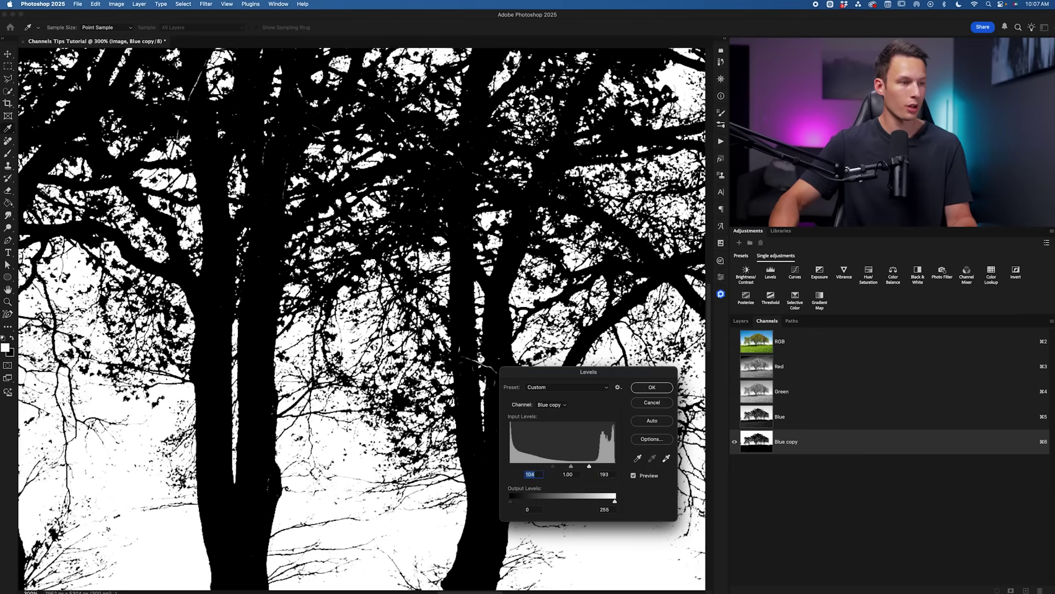
scroll(349, 463, left, 3)
scroll(349, 464, down, 2)
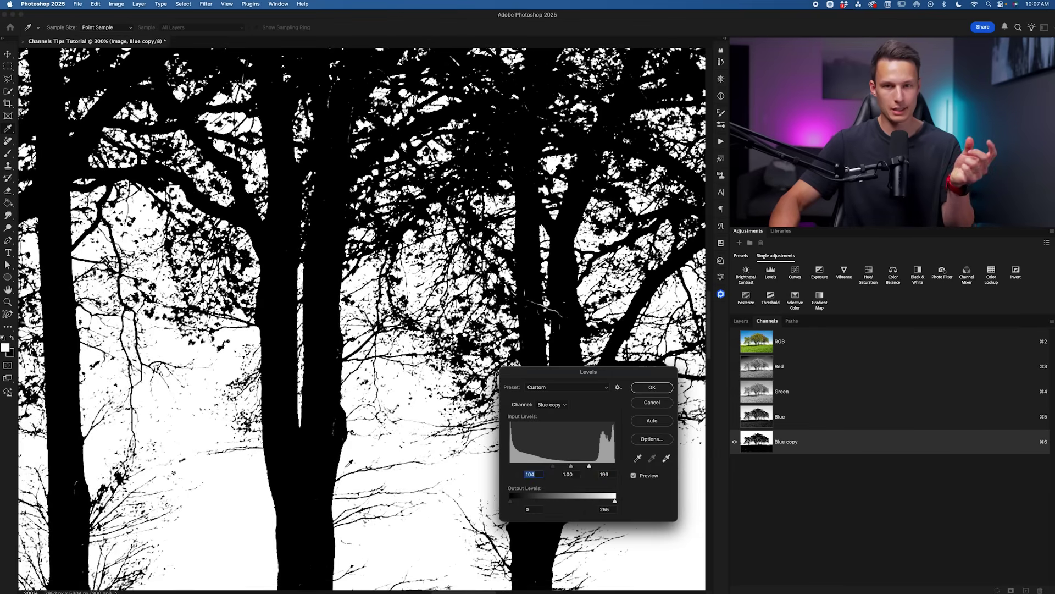
scroll(250, 387, left, 3)
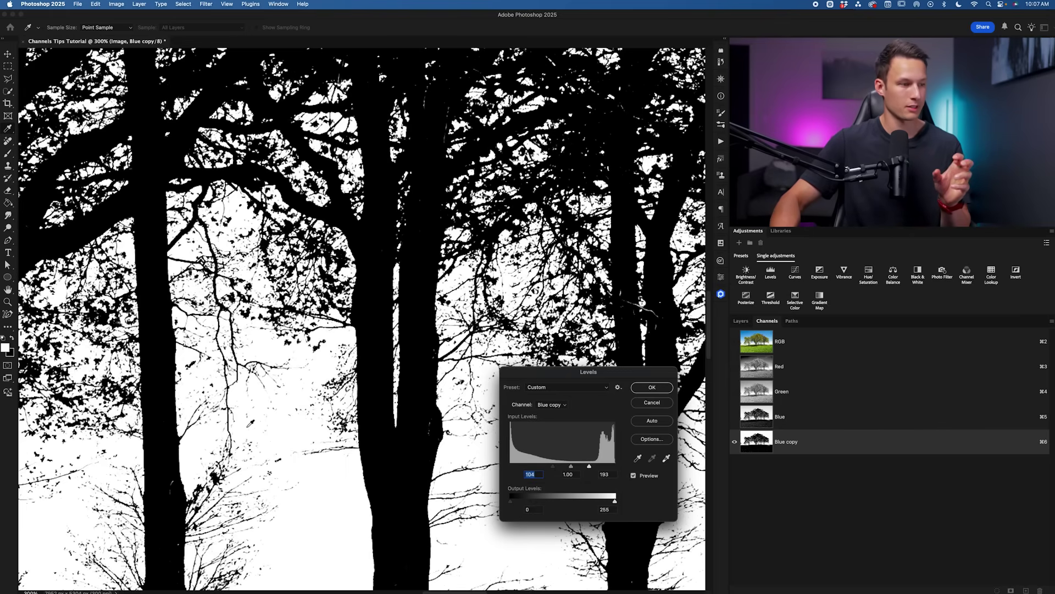
Set the copied channel's Levels to black input 187 and white input 249, and apply the adjustment
drag(554, 469, 613, 472)
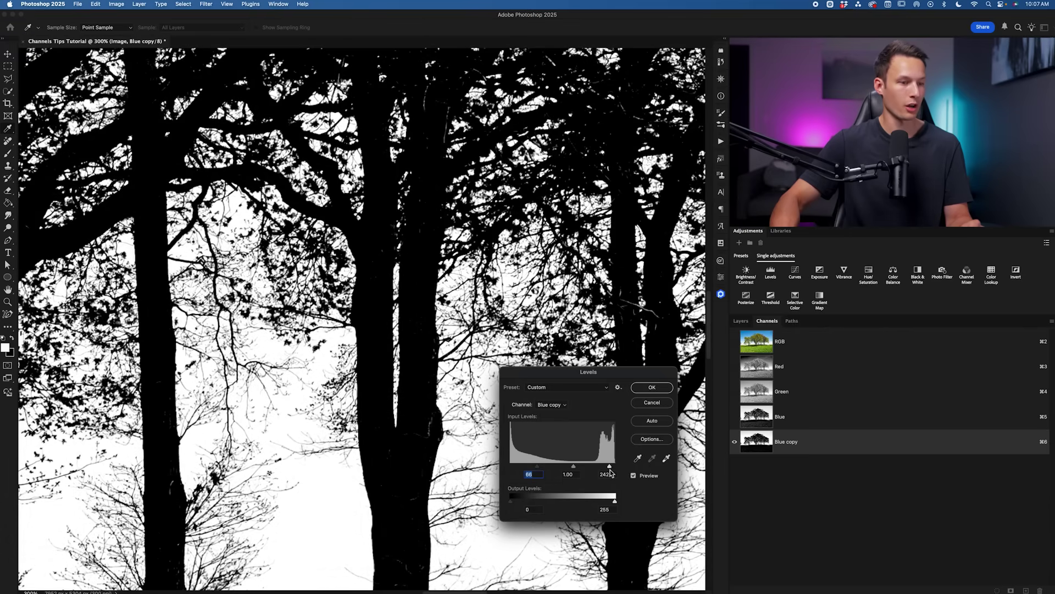
drag(609, 472, 564, 471)
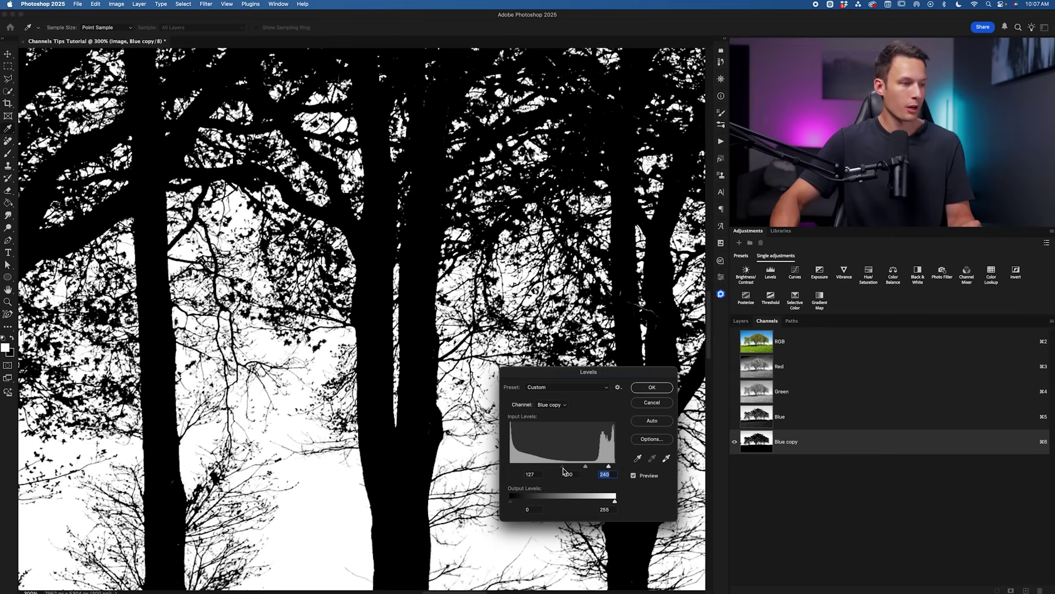
drag(608, 467, 610, 470)
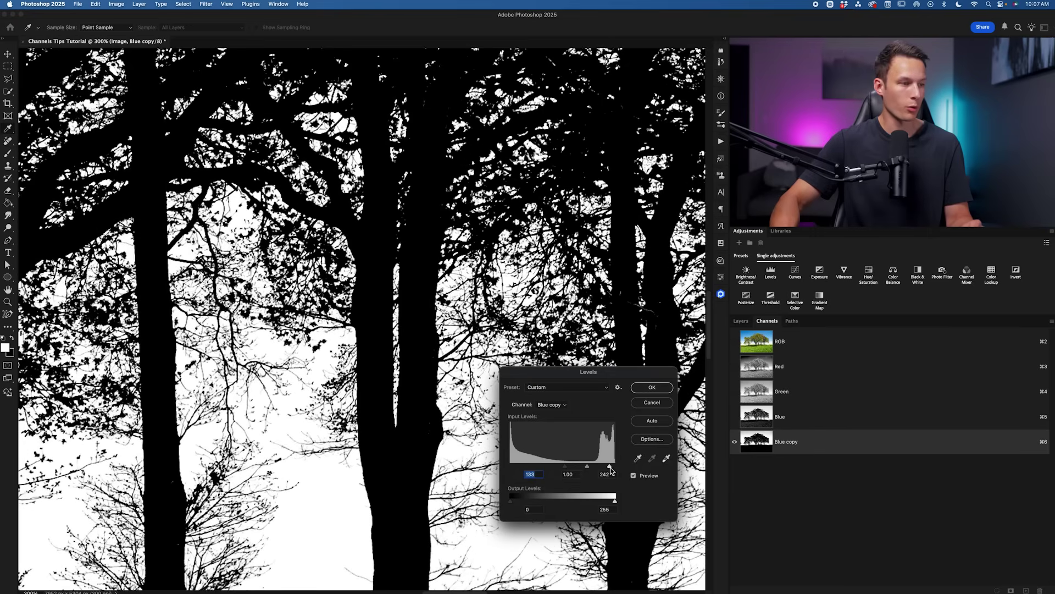
click(607, 472)
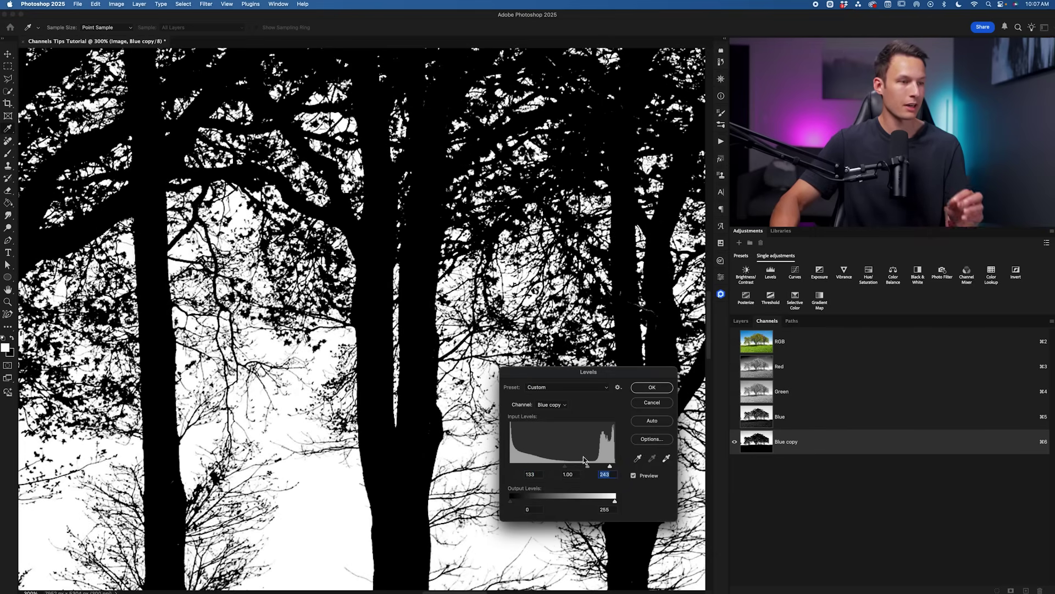
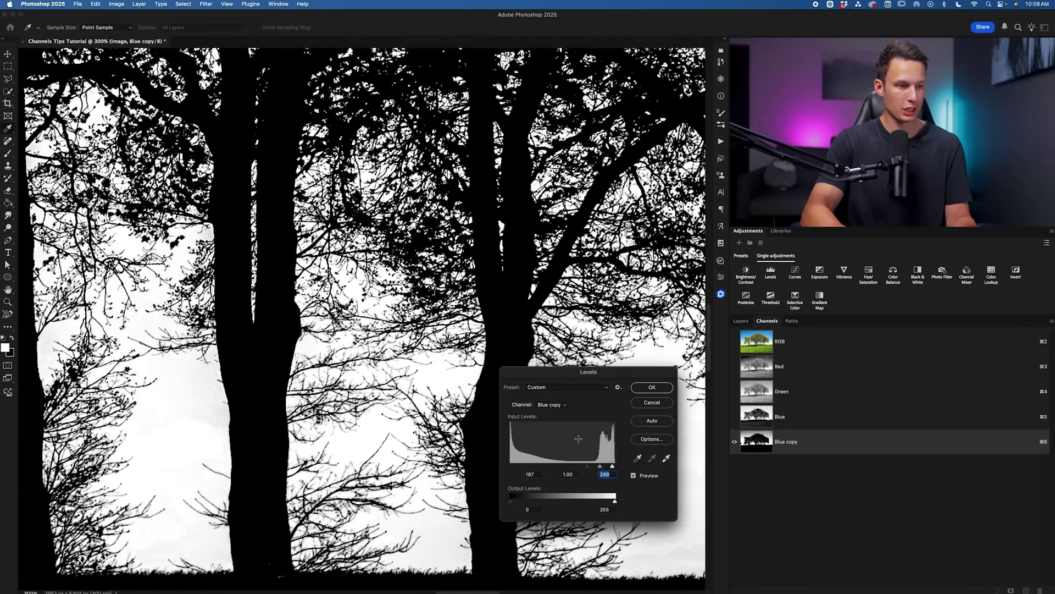
key(super+0)
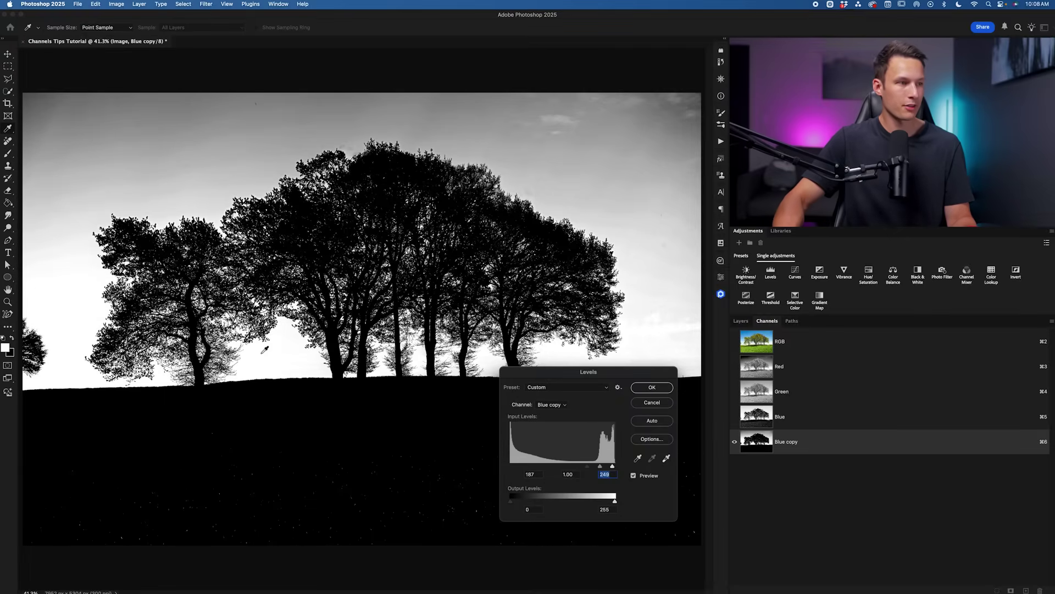
click(652, 388)
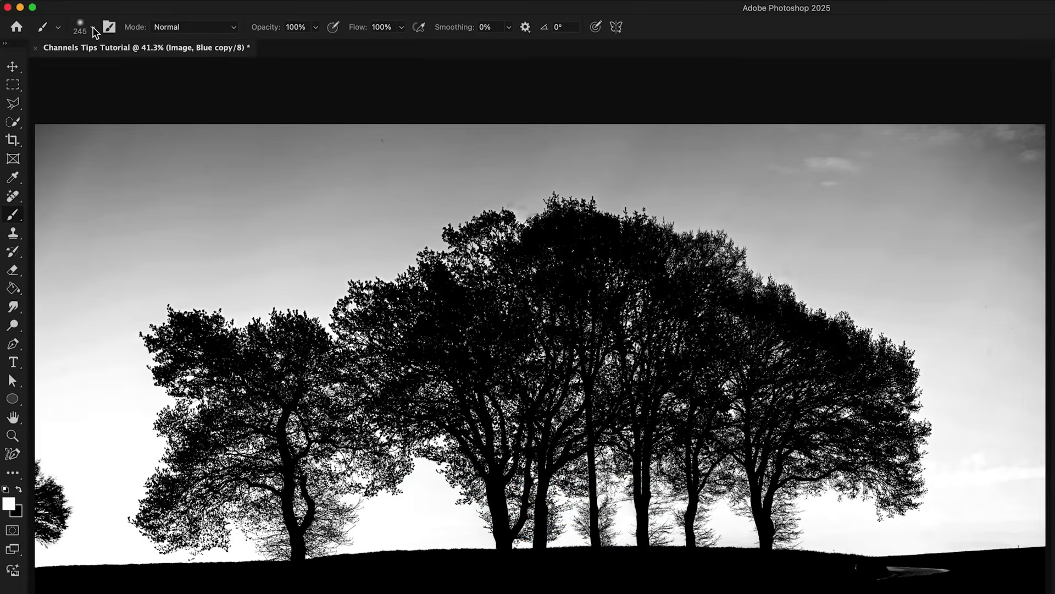
Paint over the white specks in the foreground field with an enlarged black Hard Round brush
click(92, 28)
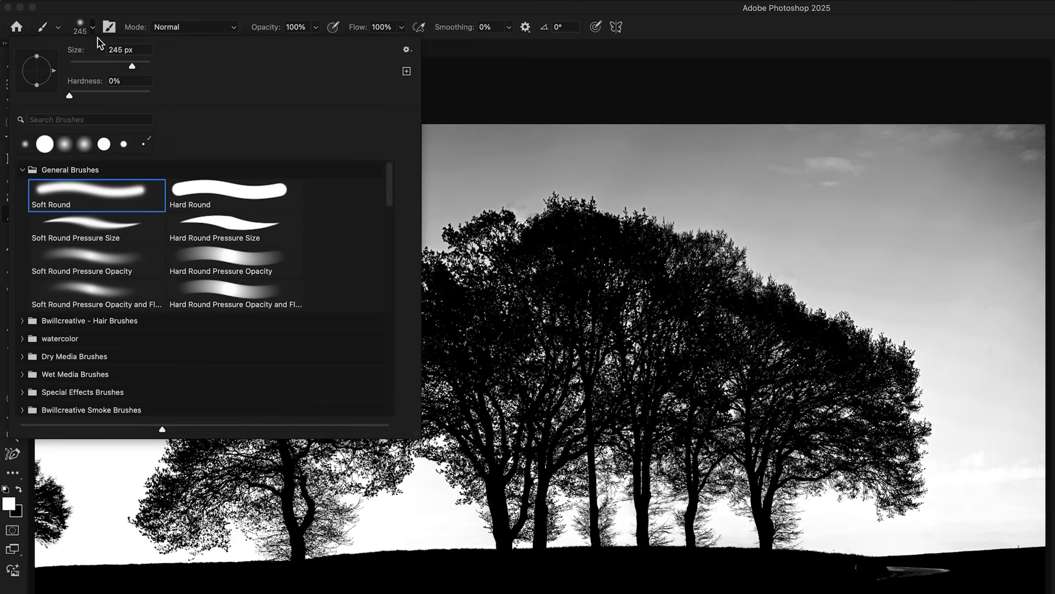
click(212, 190)
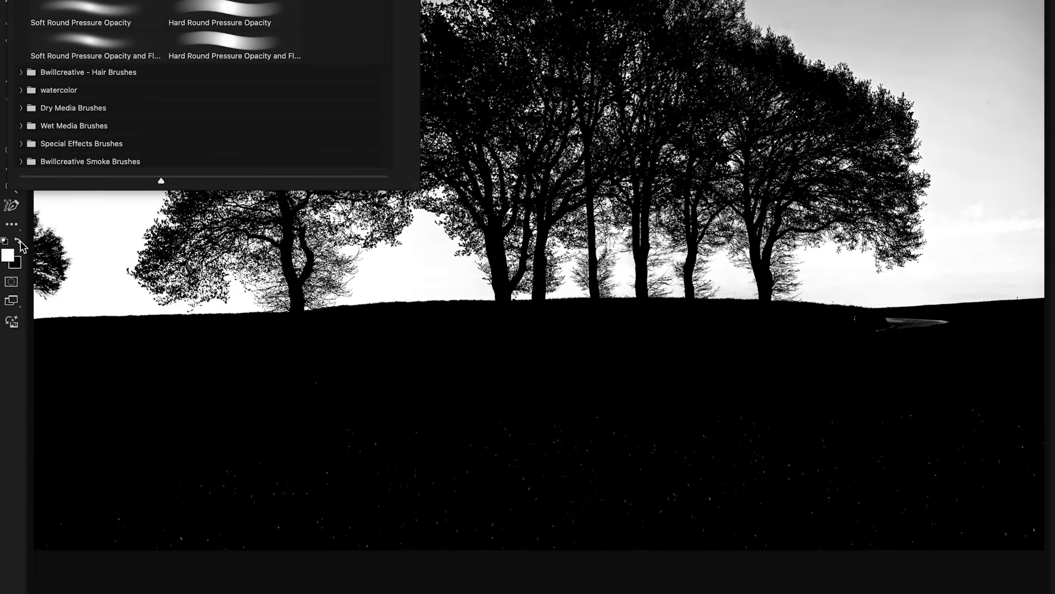
click(18, 488)
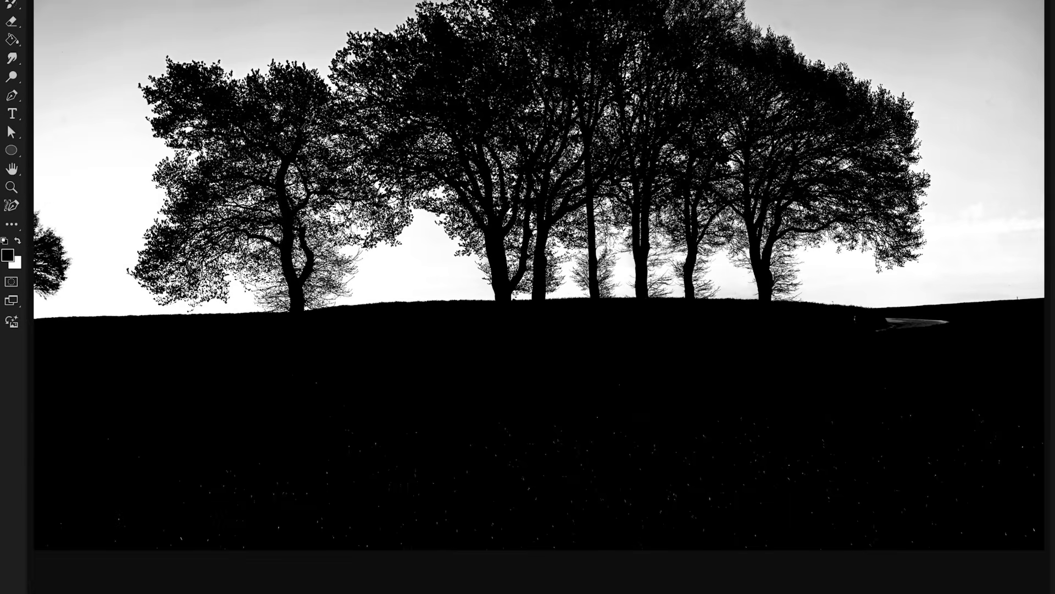
key(bracketright)
key(bracketright)
key(bracketright)
mouse_move(848, 414)
mouse_down()
mouse_move(333, 460)
mouse_move(68, 505)
mouse_move(325, 509)
mouse_move(840, 490)
mouse_move(1039, 500)
mouse_move(496, 525)
mouse_move(159, 511)
mouse_move(293, 437)
mouse_move(787, 455)
mouse_move(1024, 446)
mouse_move(459, 413)
mouse_move(65, 425)
mouse_move(65, 414)
mouse_move(1021, 416)
mouse_up()
Paint the light path near the right end of the horizon black with a smaller brush
key(bracketleft)
key(bracketleft)
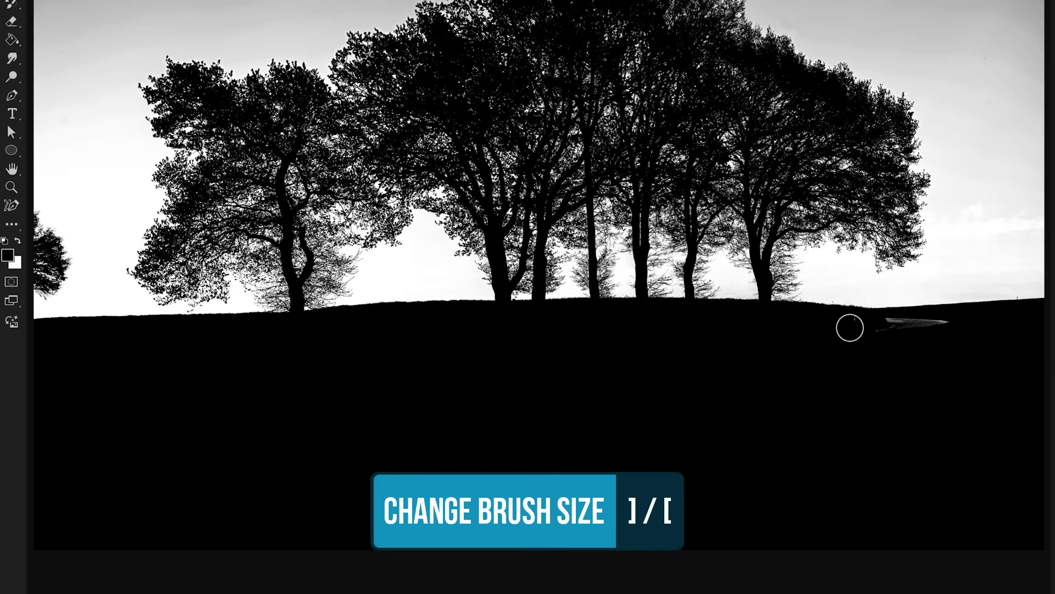
drag(868, 326, 946, 333)
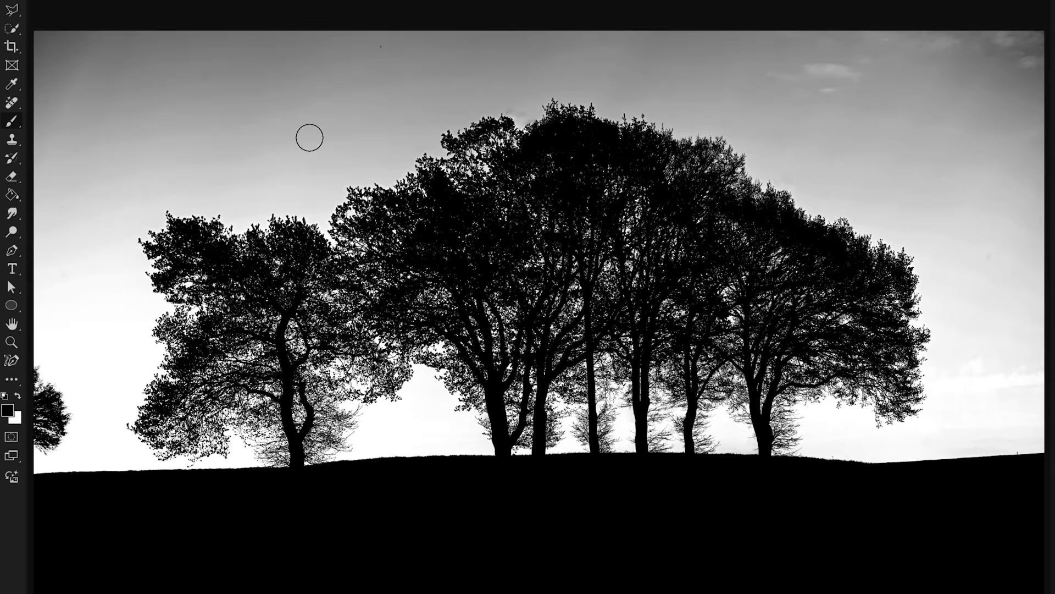
Paint the upper band of sky solid white, and undo the extra stroke that cuts into the rightmost tree
click(18, 395)
mouse_move(1039, 64)
mouse_down()
mouse_move(549, 20)
mouse_move(303, 14)
mouse_move(320, 27)
mouse_move(34, 55)
mouse_move(471, 35)
mouse_move(338, 65)
mouse_up()
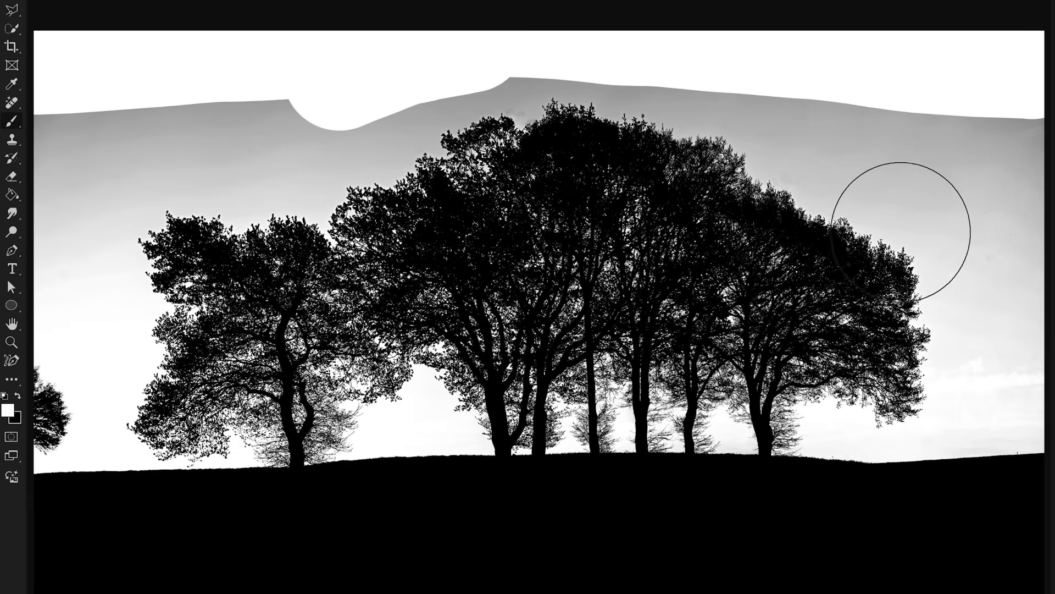
mouse_move(962, 233)
mouse_down()
mouse_move(915, 206)
mouse_move(924, 211)
mouse_up()
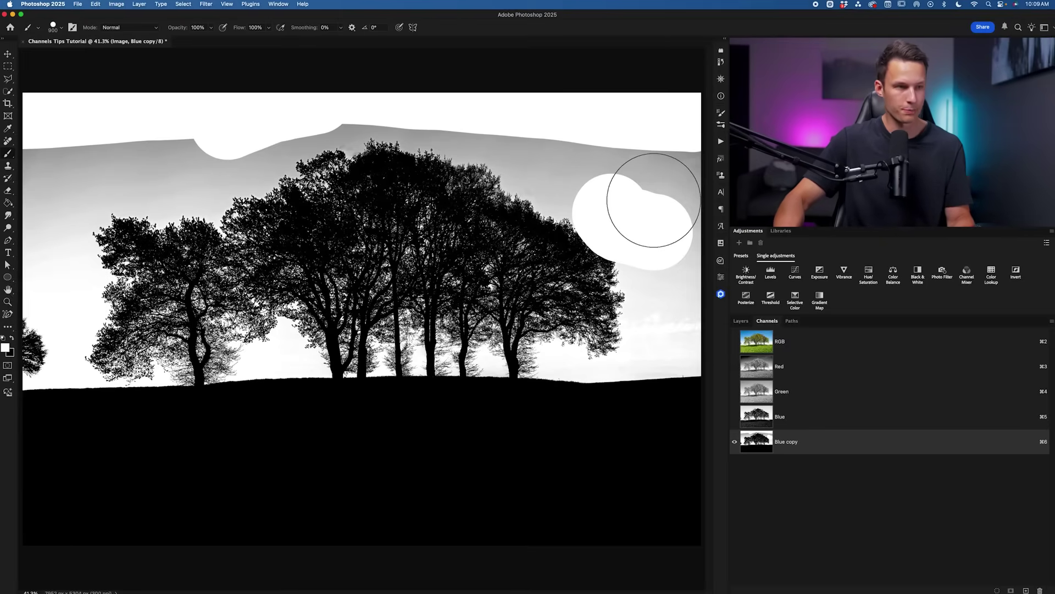
key(super+z)
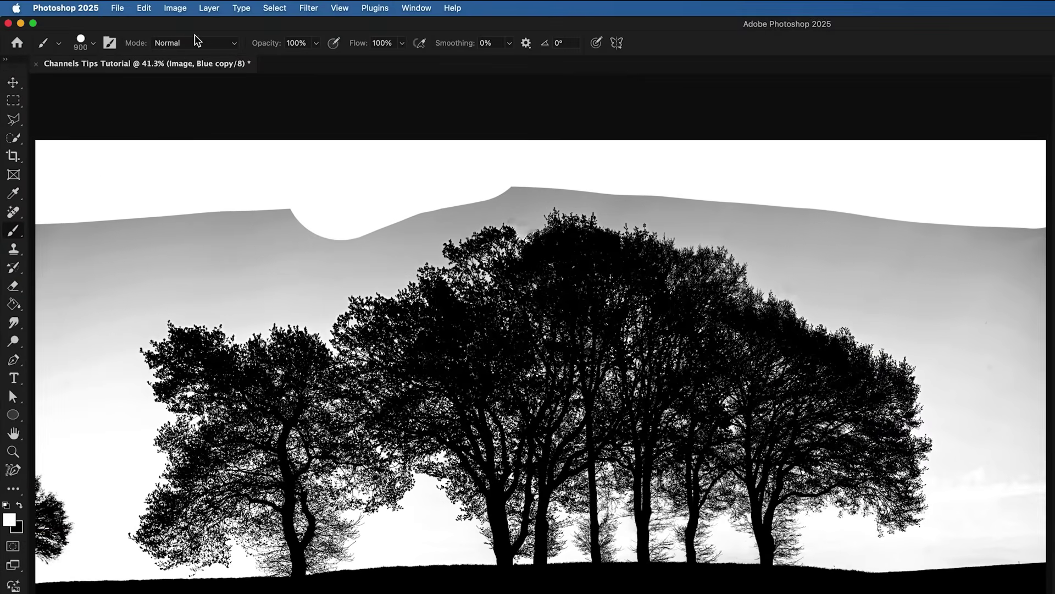
Set the brush blend mode to Overlay and paint white over the gray sky above the right-hand trees
click(186, 43)
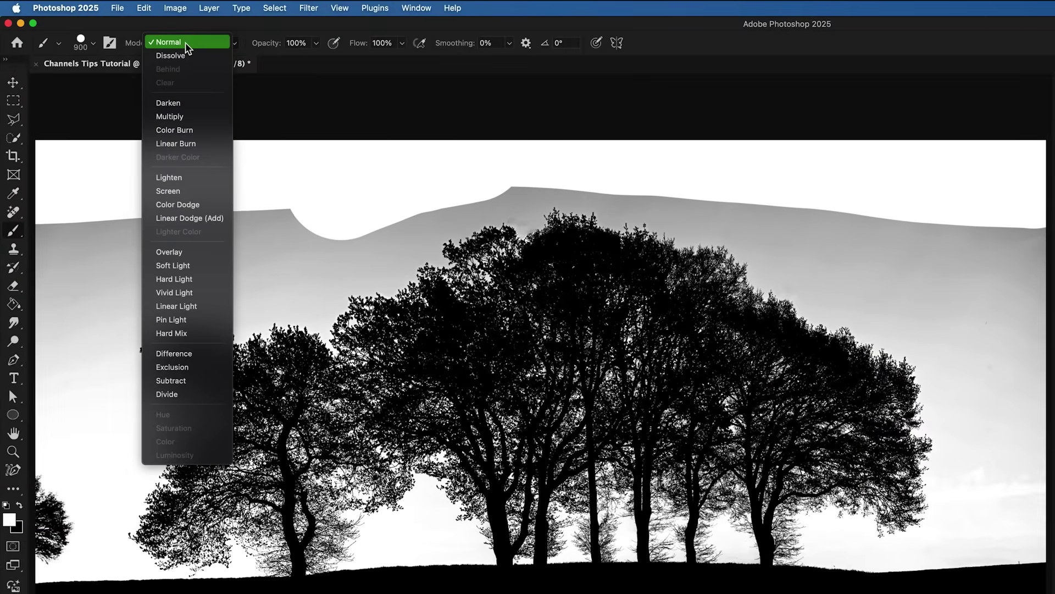
click(177, 252)
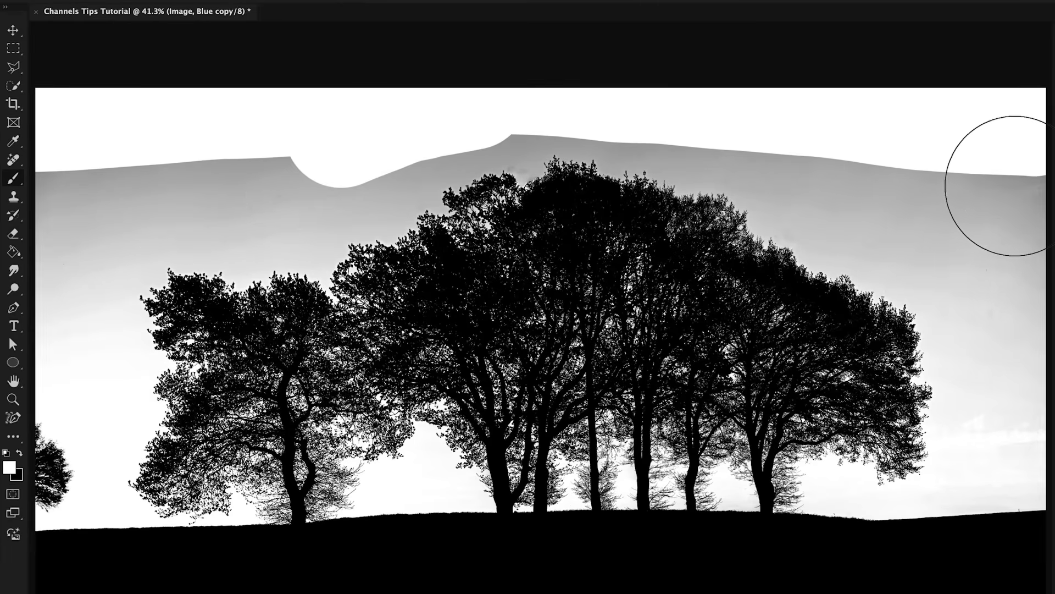
mouse_move(1015, 186)
mouse_down()
mouse_move(846, 176)
mouse_move(711, 133)
mouse_up()
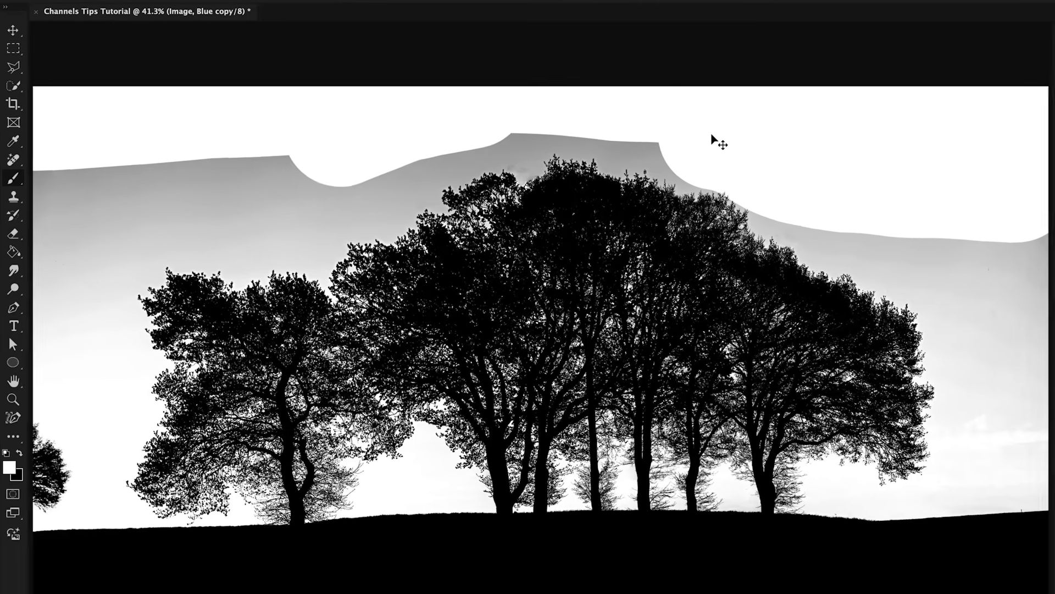
Try whitening the gray sky around the upper twigs of the central crown with a smaller white Overlay brush
key(ctrl+plus)
key(ctrl+plus)
key(ctrl+plus)
scroll(852, 224, right, 4)
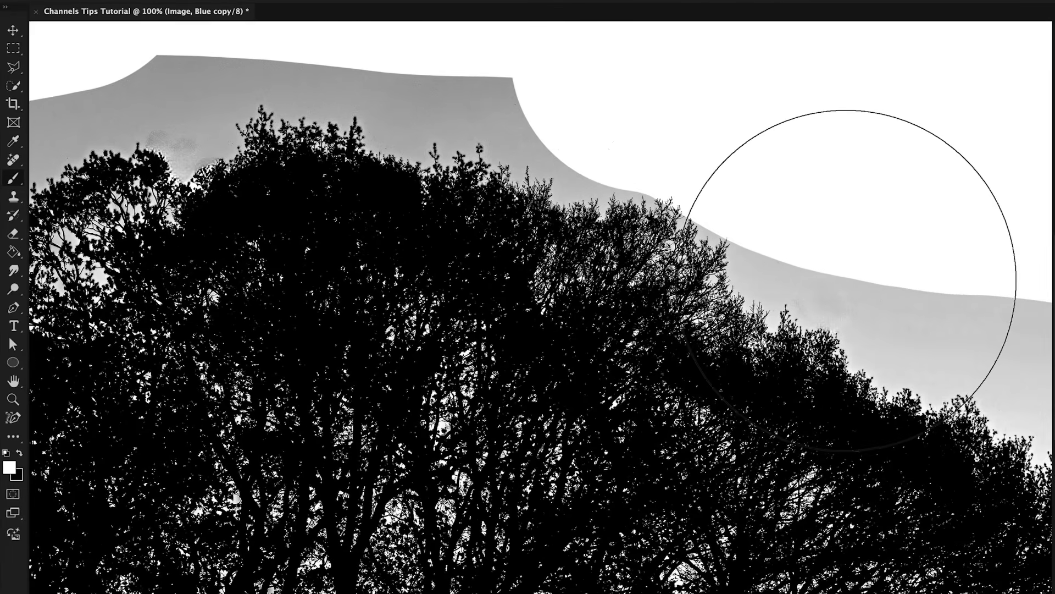
key(bracketleft)
key(bracketleft)
key(bracketleft)
key(bracketleft)
key(bracketleft)
scroll(681, 183, down, 1)
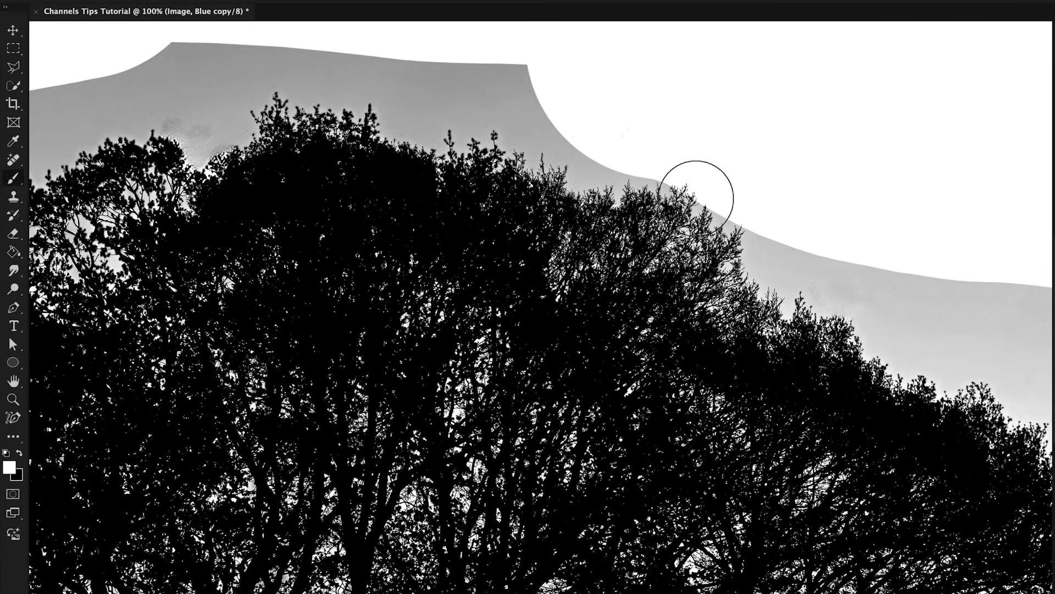
key(ctrl+plus)
mouse_move(688, 189)
mouse_down()
mouse_move(906, 208)
mouse_move(824, 179)
mouse_move(715, 174)
mouse_move(584, 106)
mouse_up()
Try whitening the gray sky down the right slope of the tree crowns with the Overlay brush
scroll(747, 159, right, 3)
scroll(747, 160, right, 8)
mouse_move(747, 159)
mouse_down()
mouse_move(678, 220)
mouse_move(797, 340)
mouse_move(914, 348)
mouse_up()
scroll(914, 348, right, 9)
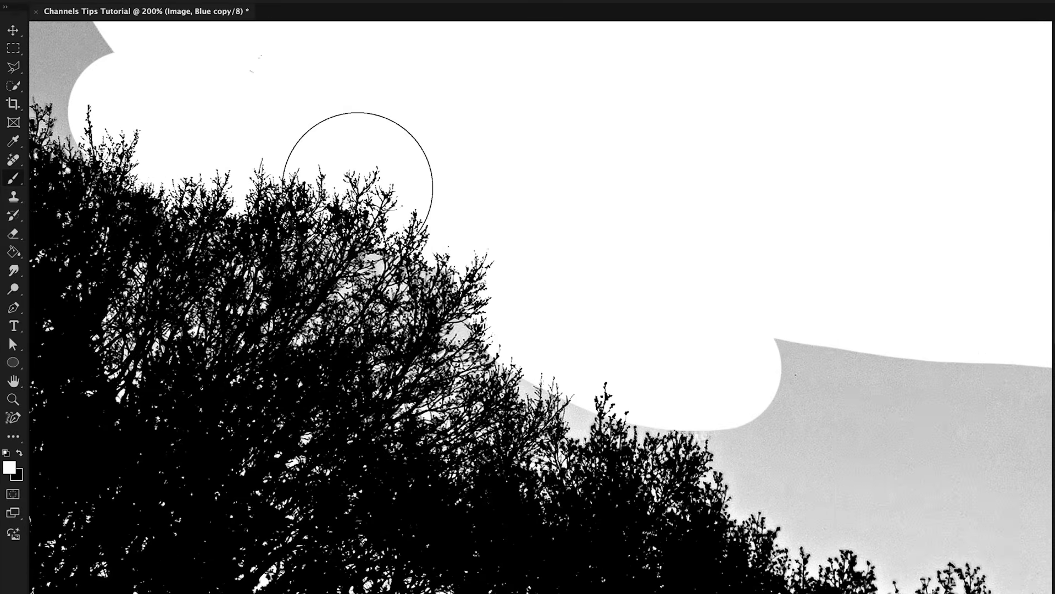
mouse_move(803, 399)
mouse_down()
mouse_move(821, 428)
mouse_move(776, 434)
mouse_move(737, 400)
mouse_move(792, 446)
mouse_move(767, 458)
mouse_move(660, 426)
mouse_move(677, 449)
mouse_move(618, 415)
mouse_move(556, 400)
mouse_move(552, 379)
mouse_move(580, 441)
mouse_move(904, 506)
mouse_move(812, 504)
mouse_move(889, 540)
mouse_move(913, 529)
mouse_move(885, 394)
mouse_move(895, 346)
mouse_move(900, 523)
mouse_up()
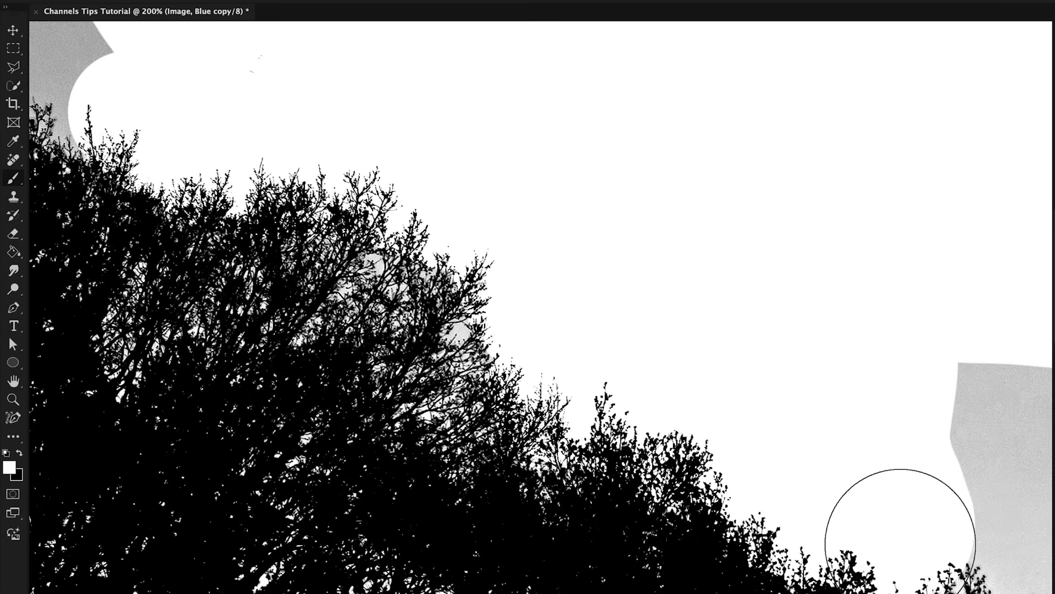
scroll(715, 335, right, 1)
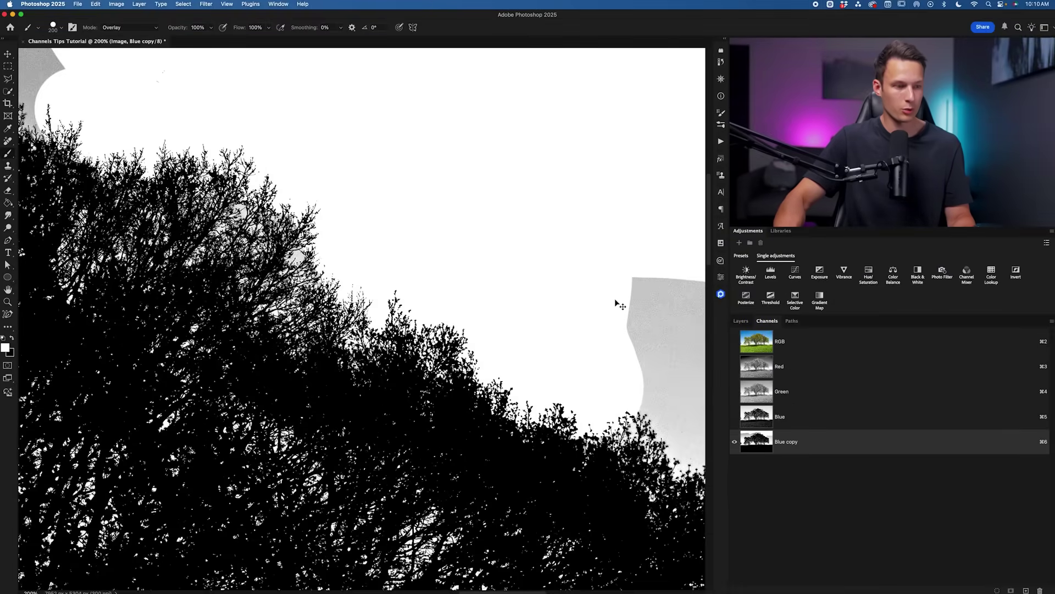
Undo the Overlay brush strokes along the tree edges
key(super+z)
key(super+z)
key(super+z)
key(super+z)
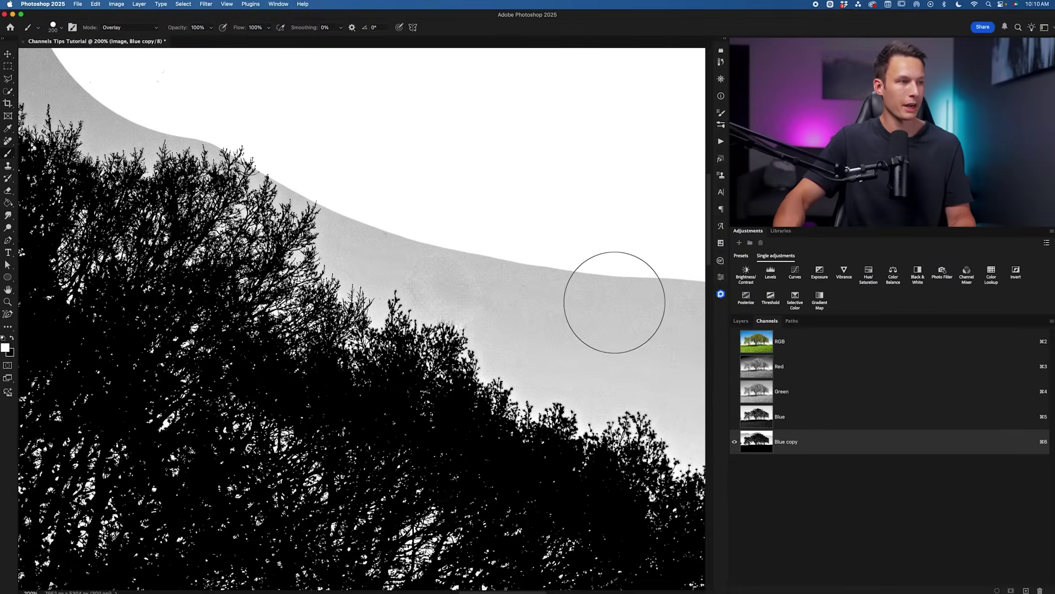
Set up the Dodge tool with the Highlights range, 58% exposure and a smaller brush
scroll(398, 279, left, 5)
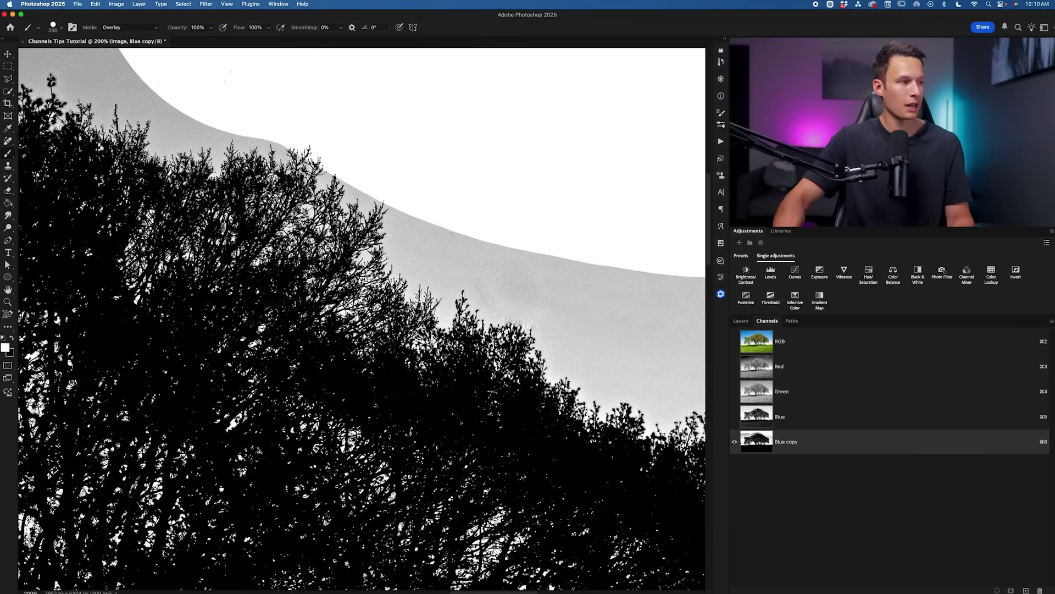
click(13, 229)
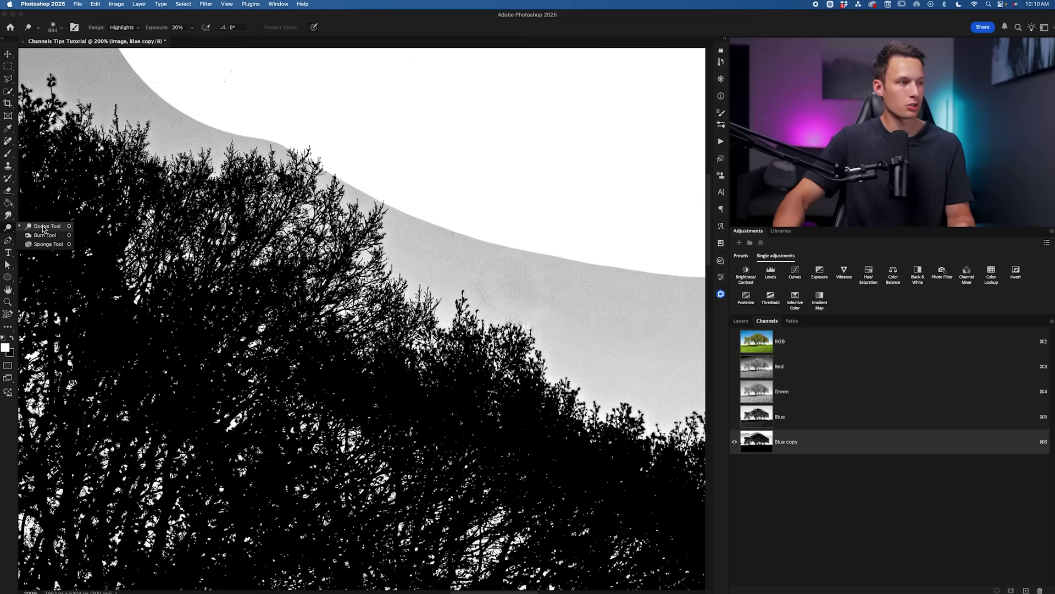
click(44, 228)
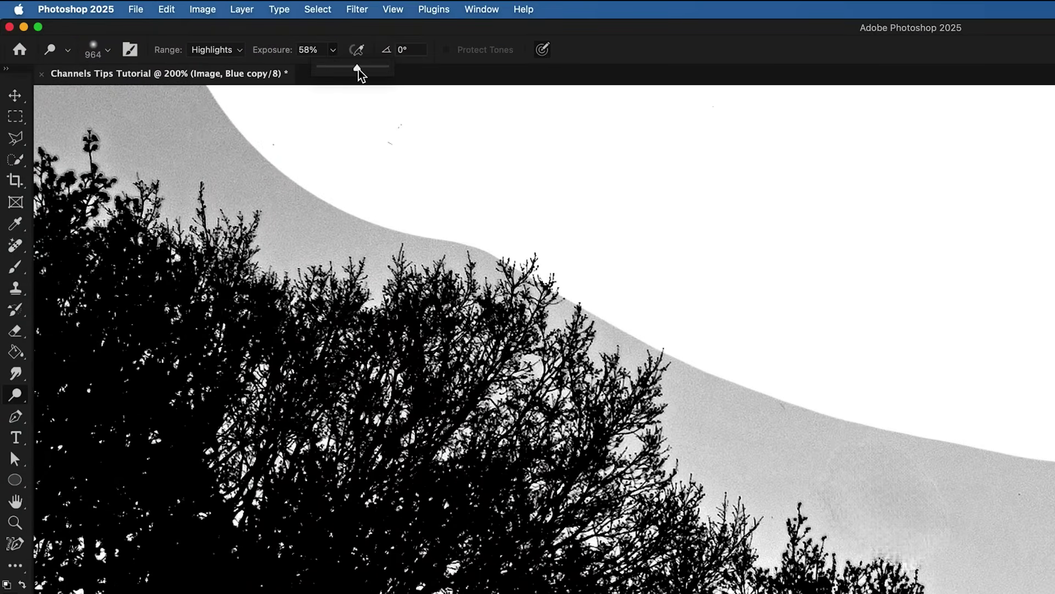
scroll(354, 74, down, 1)
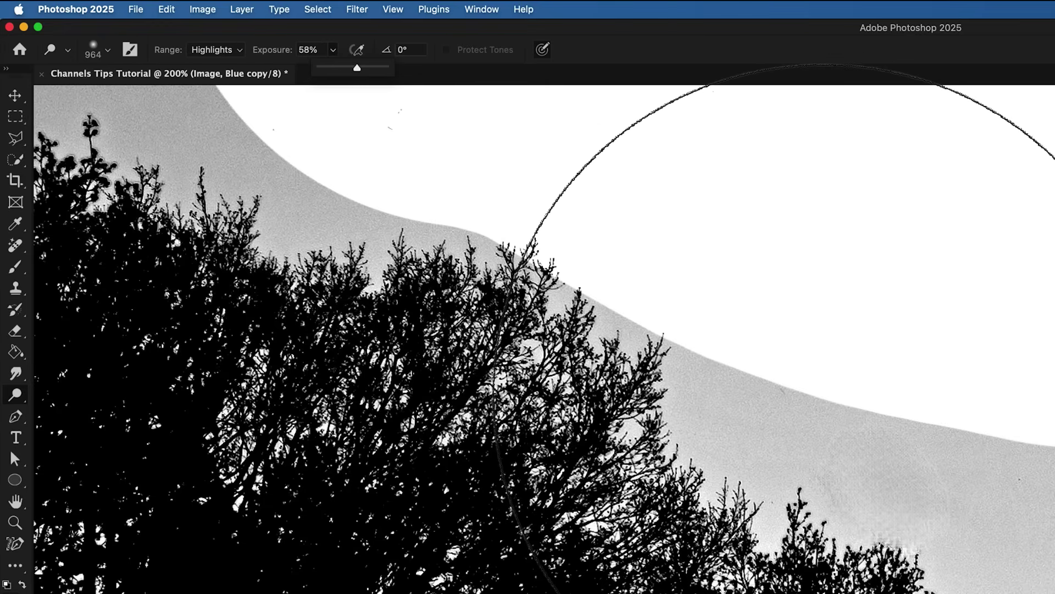
key(bracketleft)
key(bracketleft)
key(bracketleft)
key(bracketleft)
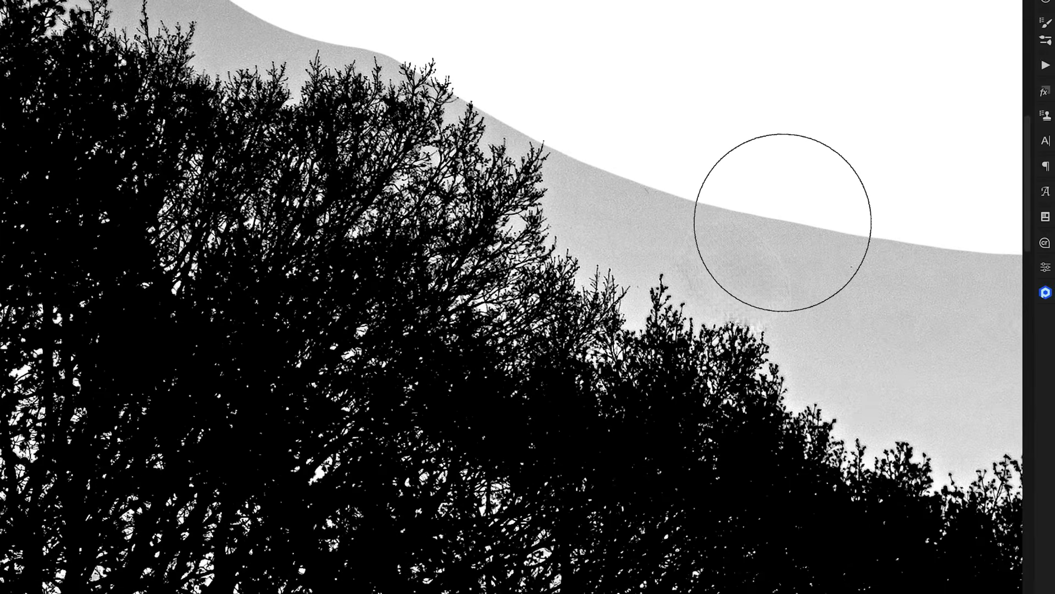
Dodge the gray sky to white along the right slope of the tree crowns
key(v)
key(o)
mouse_move(829, 247)
mouse_down()
mouse_move(874, 270)
mouse_move(629, 190)
mouse_move(440, 82)
mouse_move(652, 201)
mouse_move(187, 9)
mouse_move(678, 206)
mouse_move(748, 269)
mouse_move(720, 274)
mouse_move(812, 260)
mouse_move(872, 332)
mouse_move(906, 334)
mouse_move(832, 362)
mouse_move(896, 372)
mouse_up()
scroll(896, 372, right, 10)
mouse_move(692, 402)
mouse_down()
mouse_move(624, 412)
mouse_move(652, 344)
mouse_move(749, 361)
mouse_up()
scroll(833, 402, right, 10)
mouse_move(833, 401)
mouse_down()
mouse_move(570, 526)
mouse_move(552, 551)
mouse_up()
mouse_move(553, 450)
mouse_down()
mouse_move(606, 311)
mouse_move(562, 299)
mouse_up()
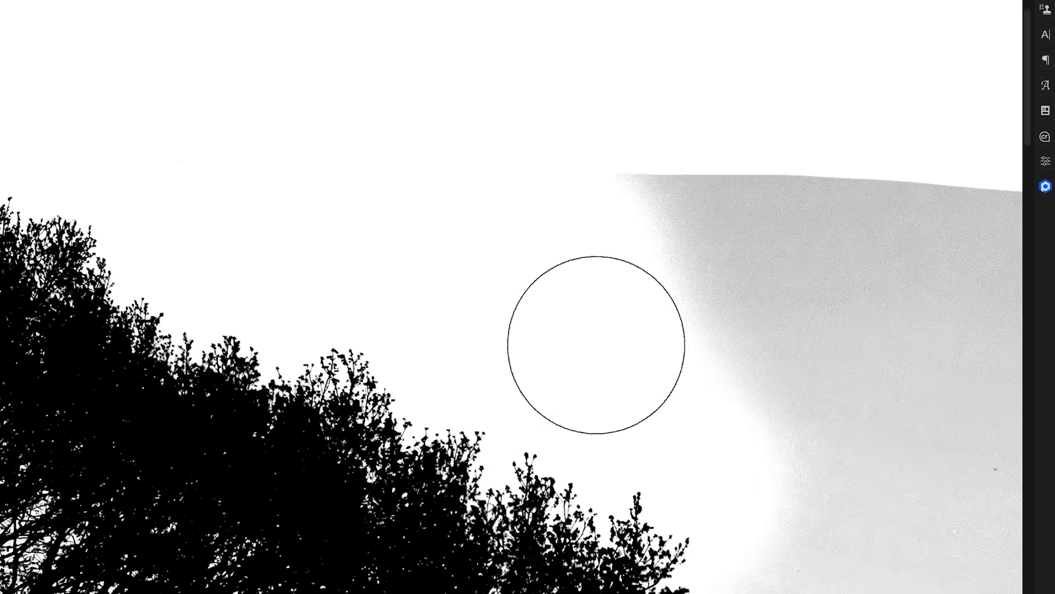
Dodge the gray sky to white above the central crown, working toward its left side
scroll(459, 301, up, 5)
scroll(460, 306, down, 3)
scroll(456, 257, left, 5)
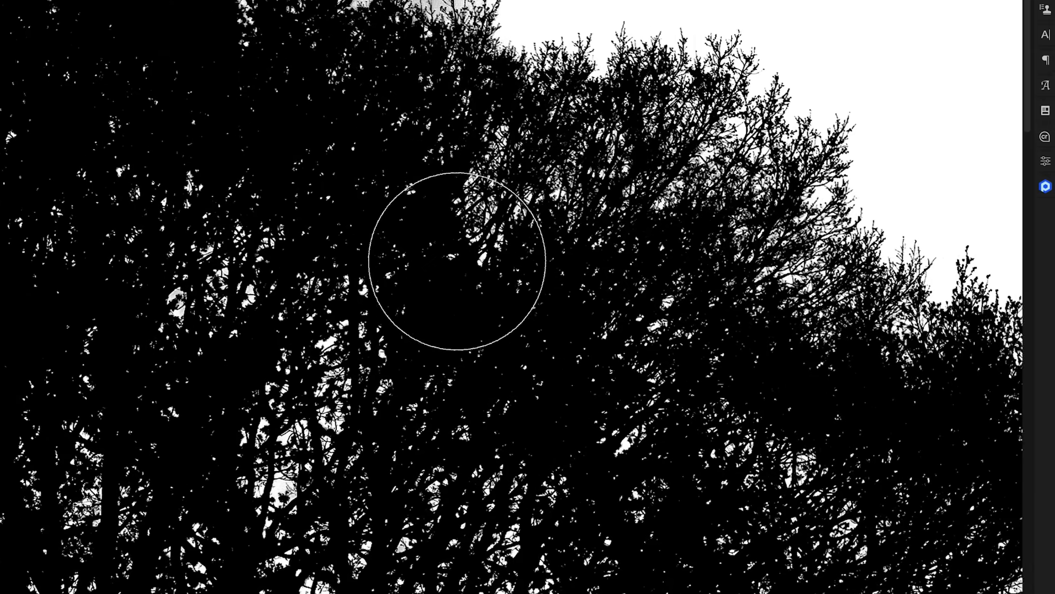
drag(518, 146, 463, 42)
mouse_move(593, 134)
mouse_down()
mouse_move(564, 117)
mouse_move(535, 43)
mouse_move(515, 32)
mouse_up()
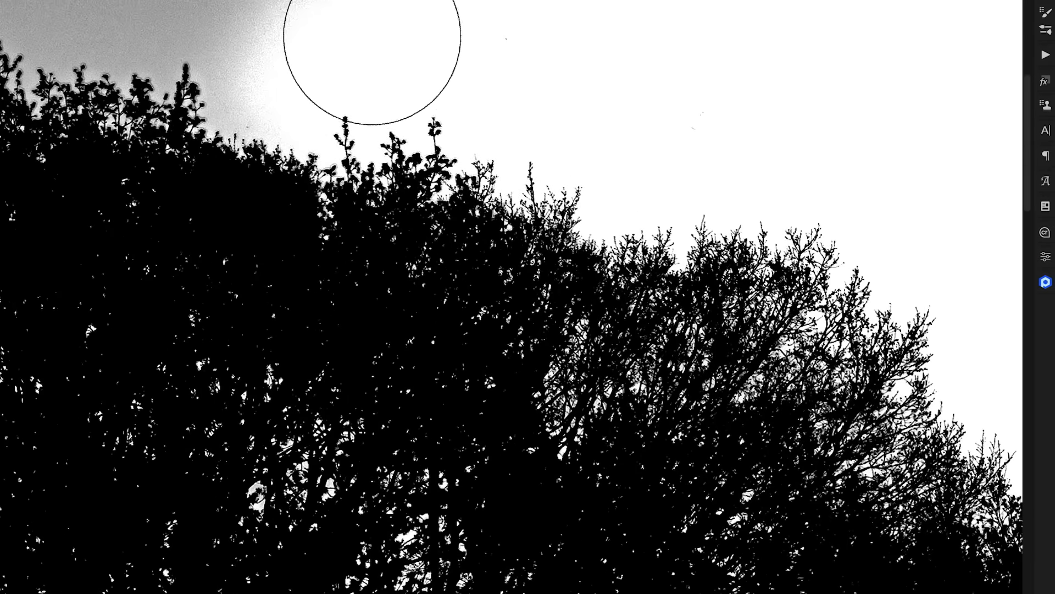
scroll(368, 30, up, 3)
mouse_move(286, 49)
mouse_down()
mouse_move(516, 35)
mouse_move(554, 7)
mouse_move(94, 1)
mouse_up()
scroll(299, 11, up, 3)
mouse_move(299, 11)
mouse_down()
mouse_move(420, 177)
mouse_move(578, 47)
mouse_move(478, 48)
mouse_up()
mouse_move(477, 0)
mouse_down()
mouse_move(356, 0)
mouse_move(0, 97)
mouse_move(183, 97)
mouse_move(91, 131)
mouse_up()
Dodge the remaining gray sky above the left-hand trees to white
key(ctrl+minus)
key(ctrl+minus)
key(ctrl+minus)
key(ctrl+minus)
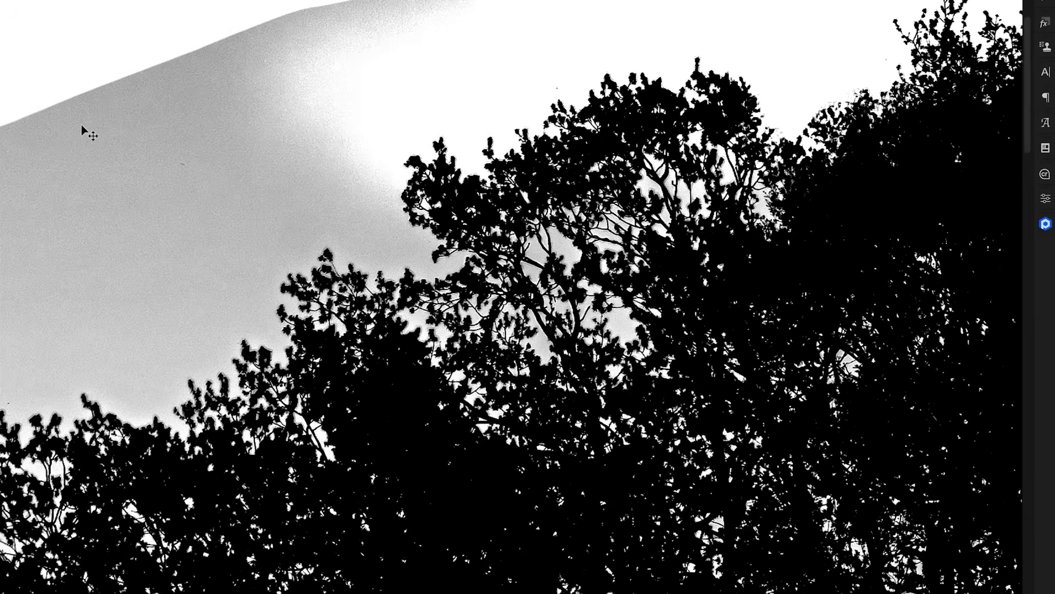
key(ctrl+minus)
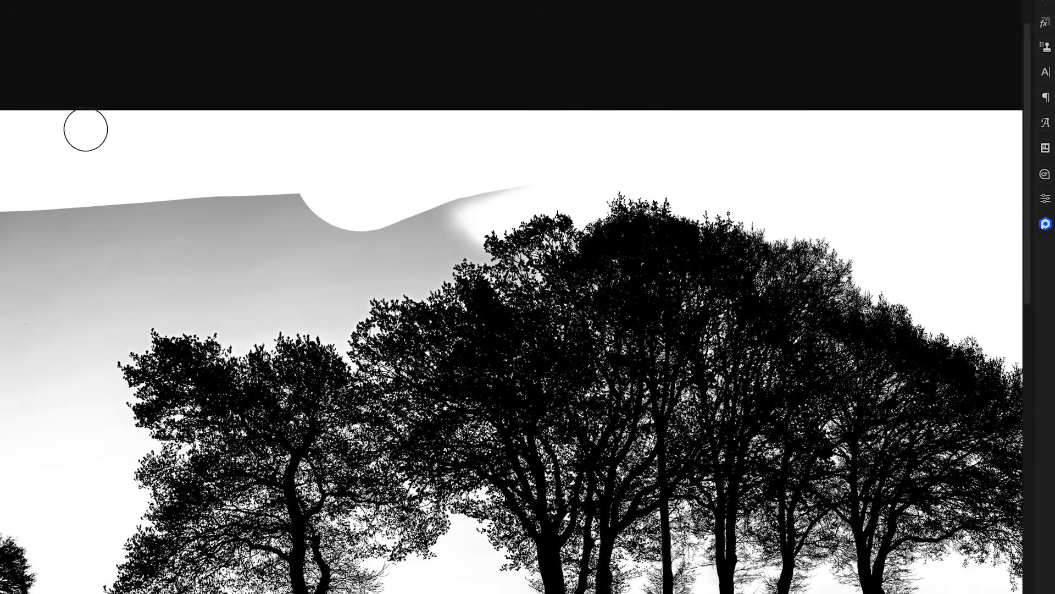
scroll(352, 257, left, 2)
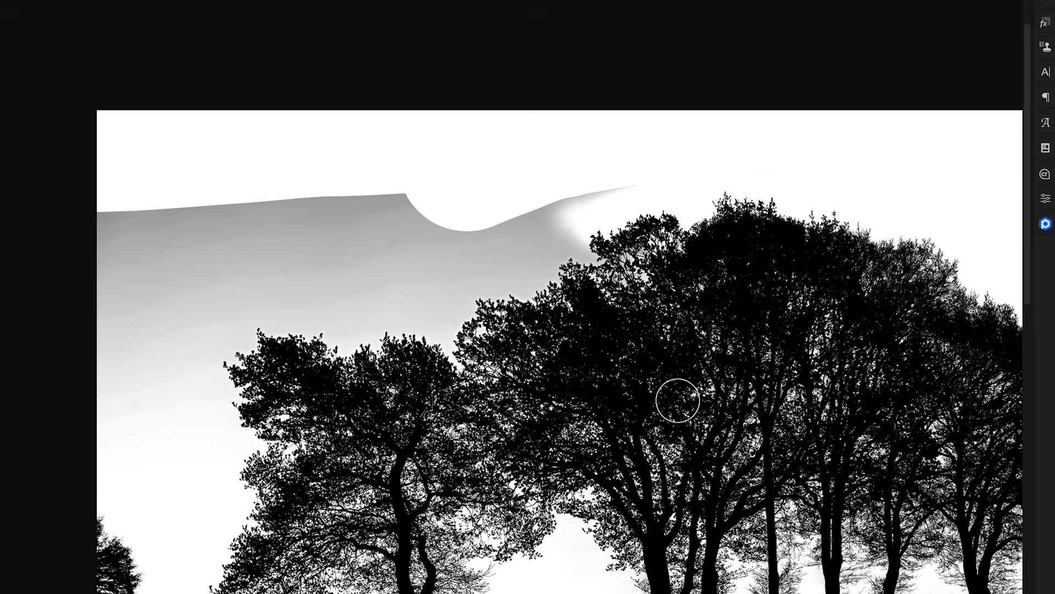
mouse_move(569, 220)
mouse_down()
mouse_move(550, 206)
mouse_move(249, 243)
mouse_move(391, 313)
mouse_up()
scroll(544, 443, down, 3)
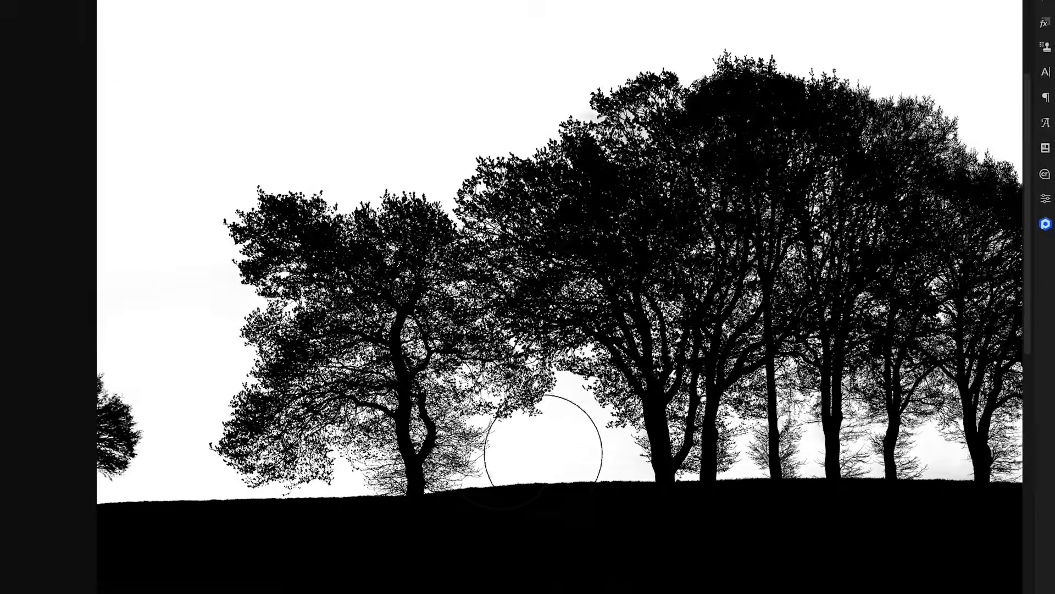
Examine the gaps between the trunks and the horizon line for leftover gray areas
scroll(602, 441, up, 3)
scroll(603, 441, right, 5)
scroll(566, 236, up, 5)
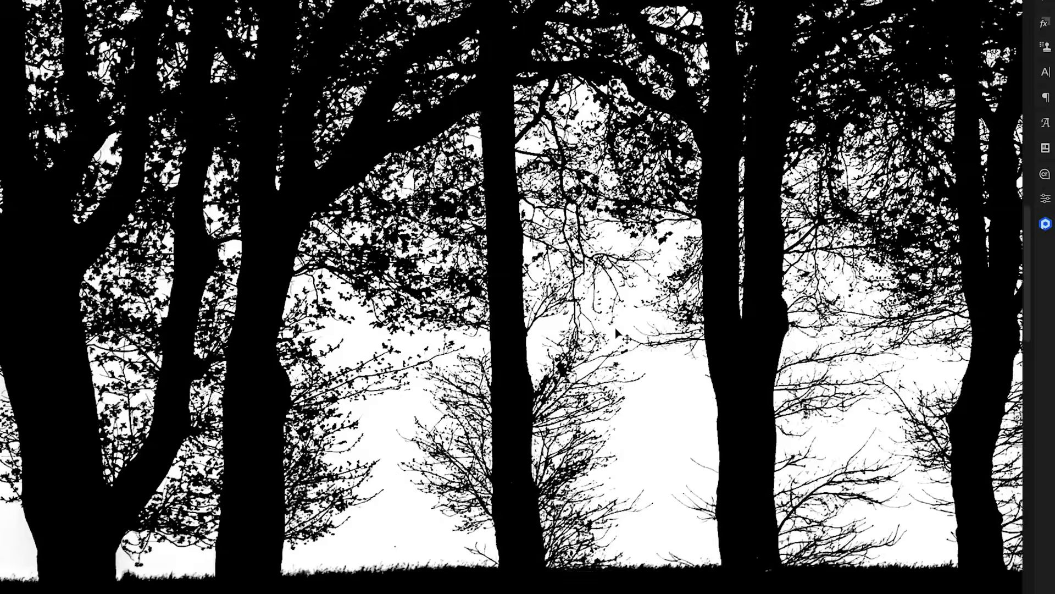
scroll(740, 383, right, 10)
scroll(736, 361, down, 3)
scroll(736, 361, up, 3)
scroll(808, 195, down, 3)
scroll(1013, 330, left, 10)
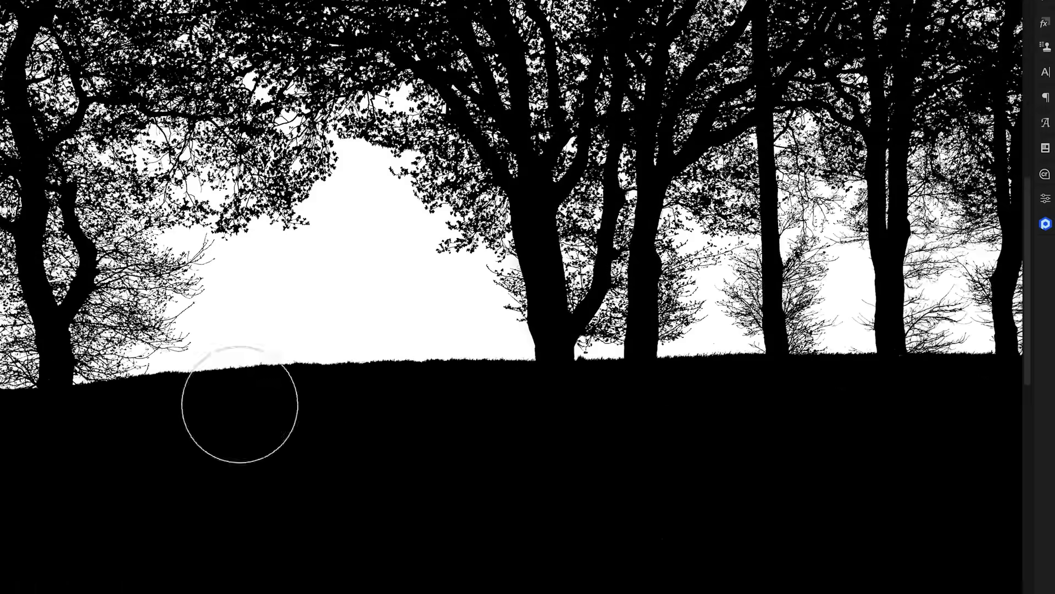
scroll(377, 394, up, 3)
scroll(535, 492, down, 3)
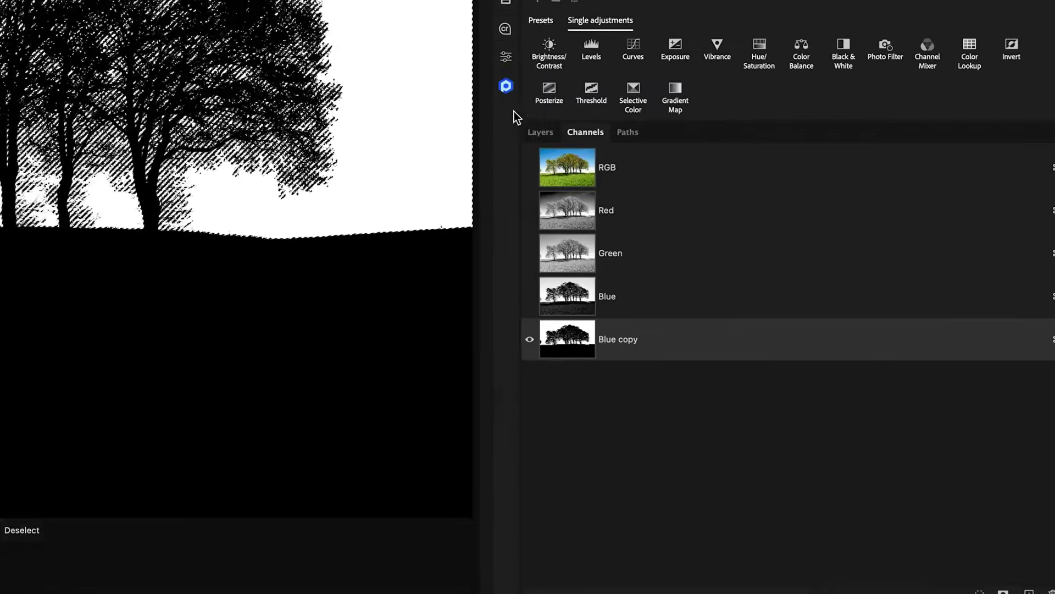
Mask the Image layer with the loaded channel selection and invert the mask to keep the trees and field
click(532, 133)
click(694, 259)
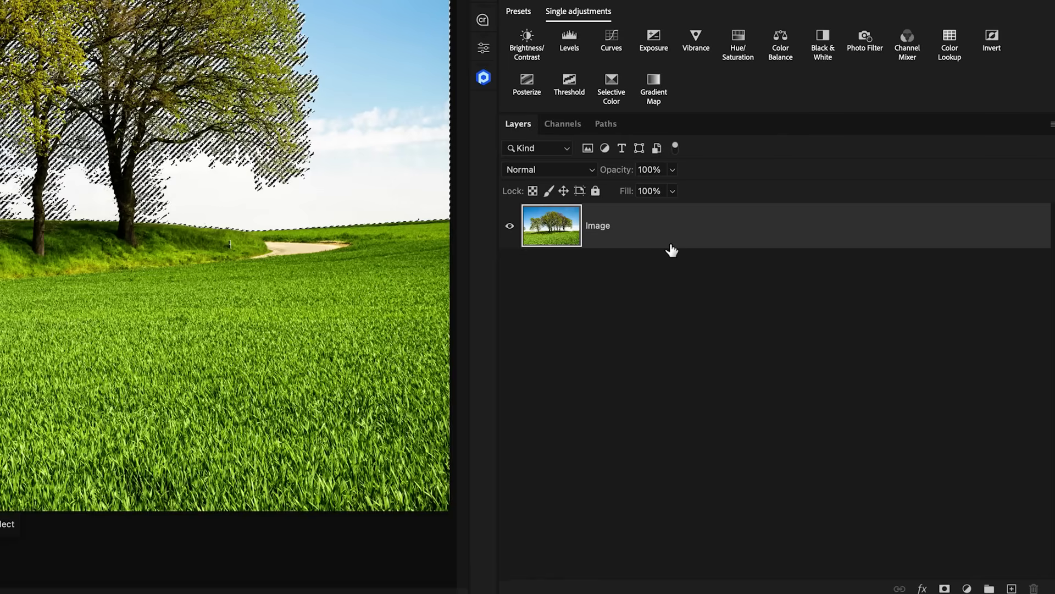
click(945, 588)
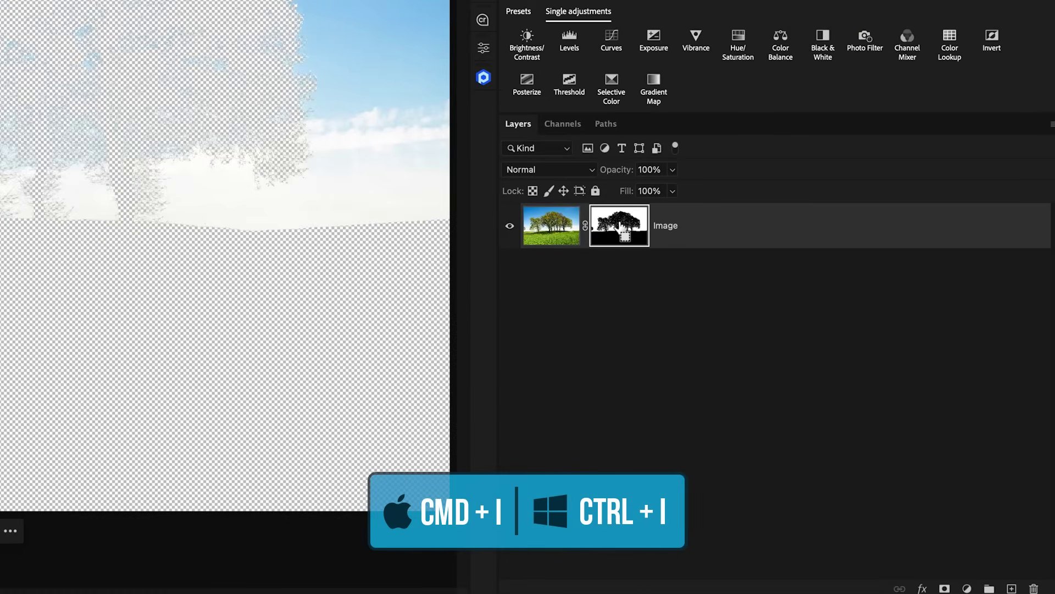
key(ctrl+i)
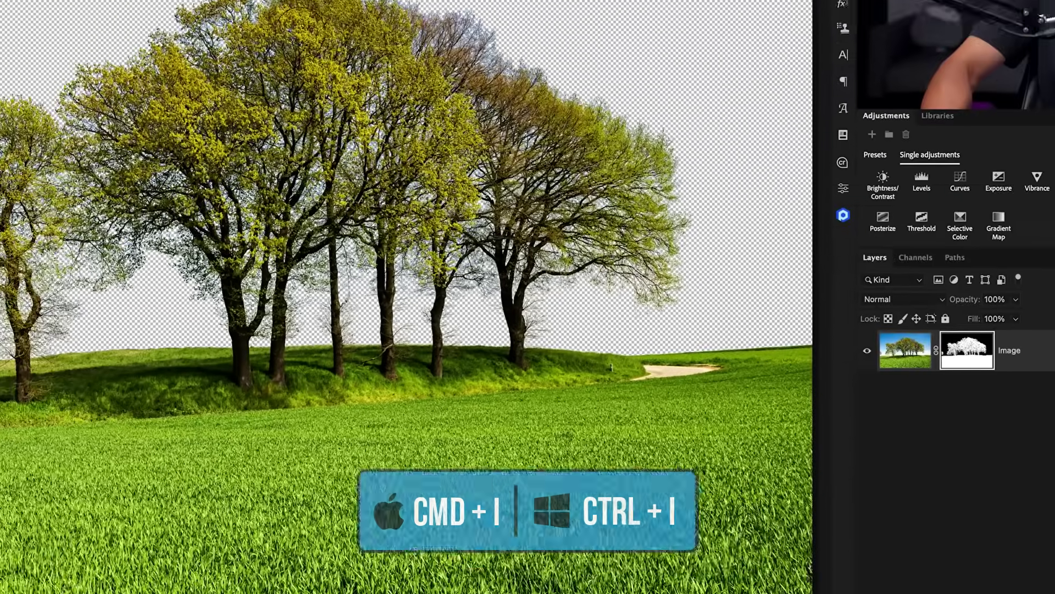
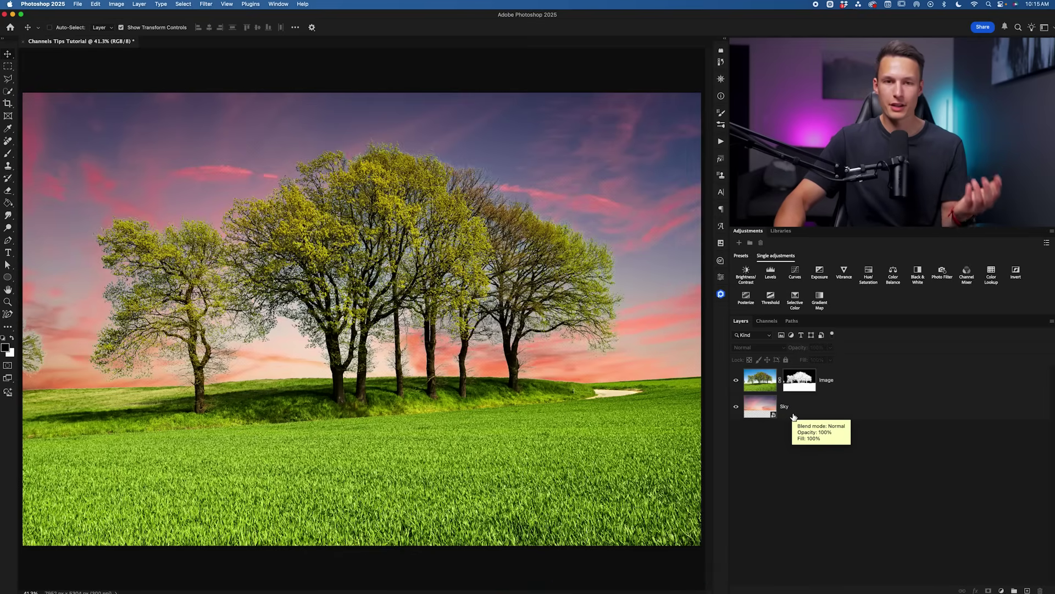
Examine the masked tree branches and trunks against the new sky for light fringing
key(super+1)
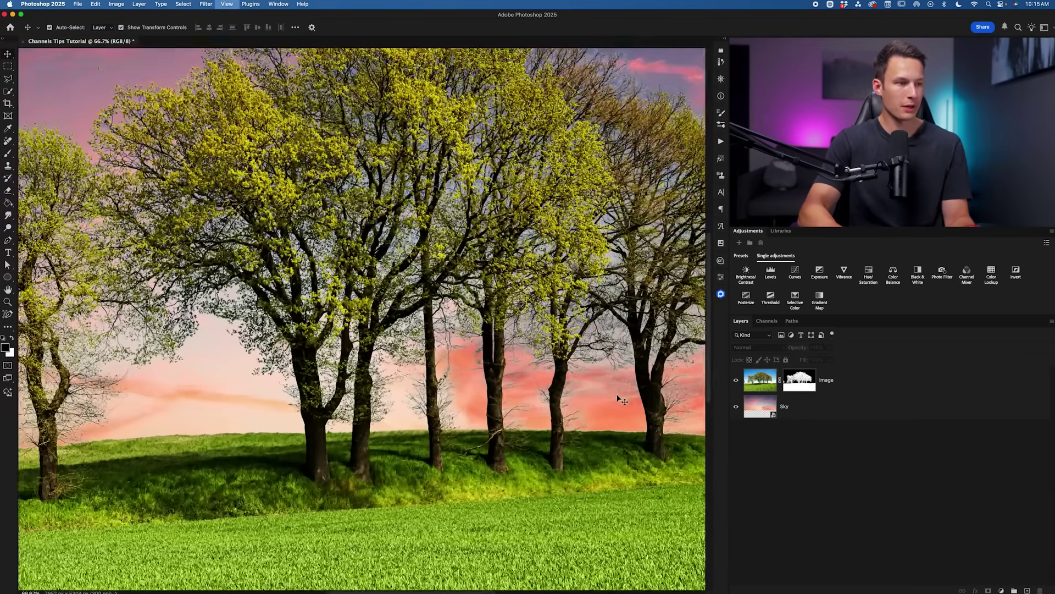
scroll(618, 397, right, 8)
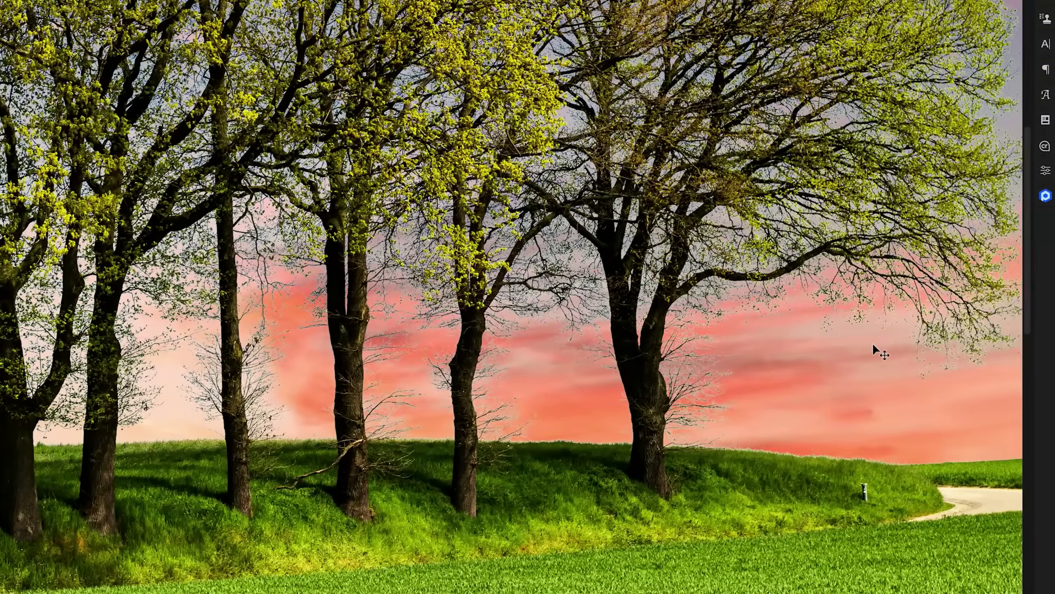
scroll(874, 348, right, 2)
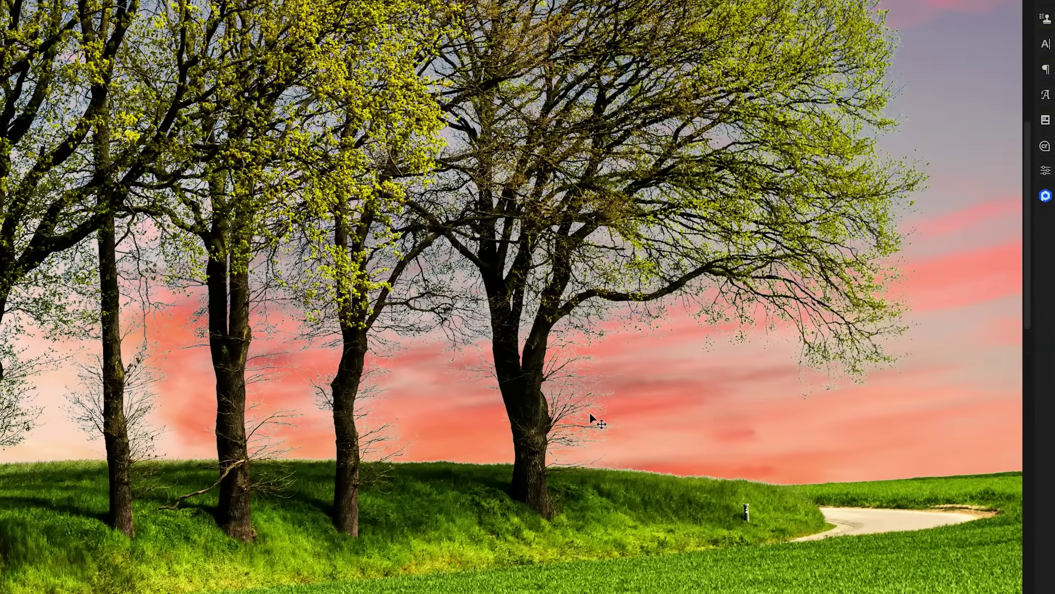
key(super+plus)
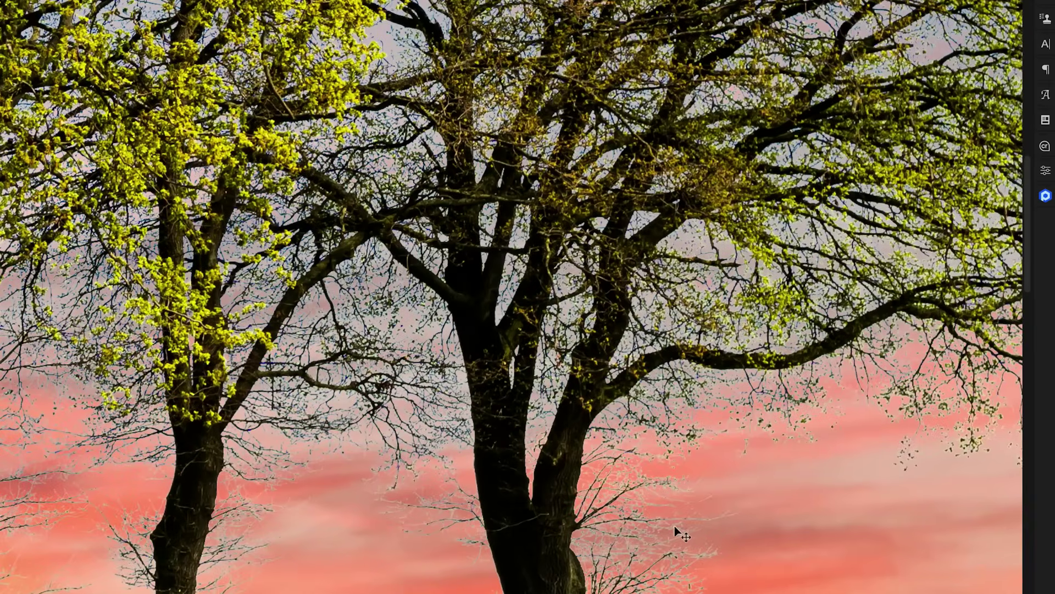
scroll(668, 565, down, 5)
scroll(721, 332, up, 10)
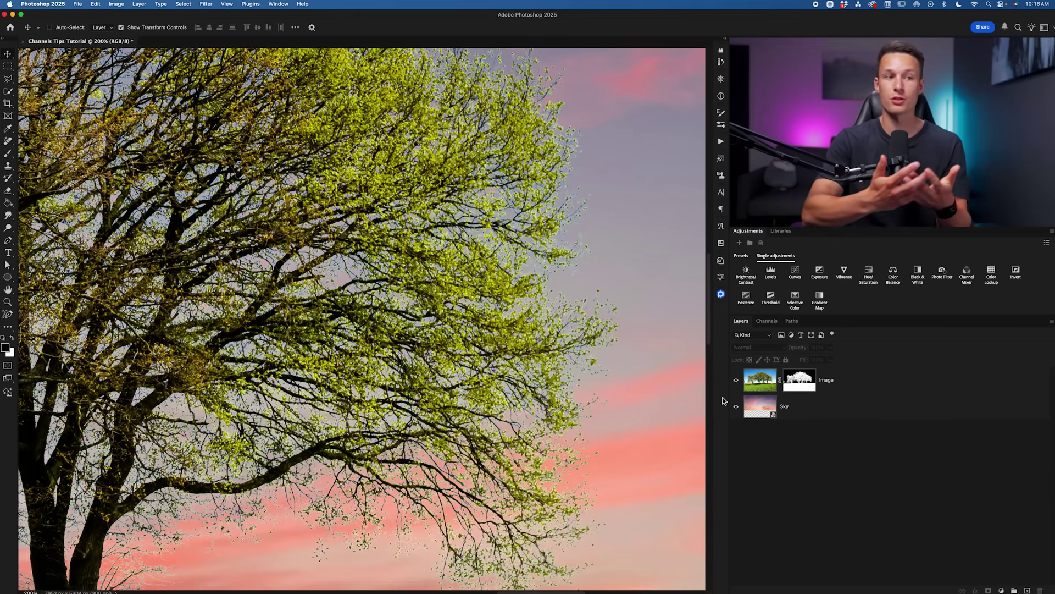
key(super)
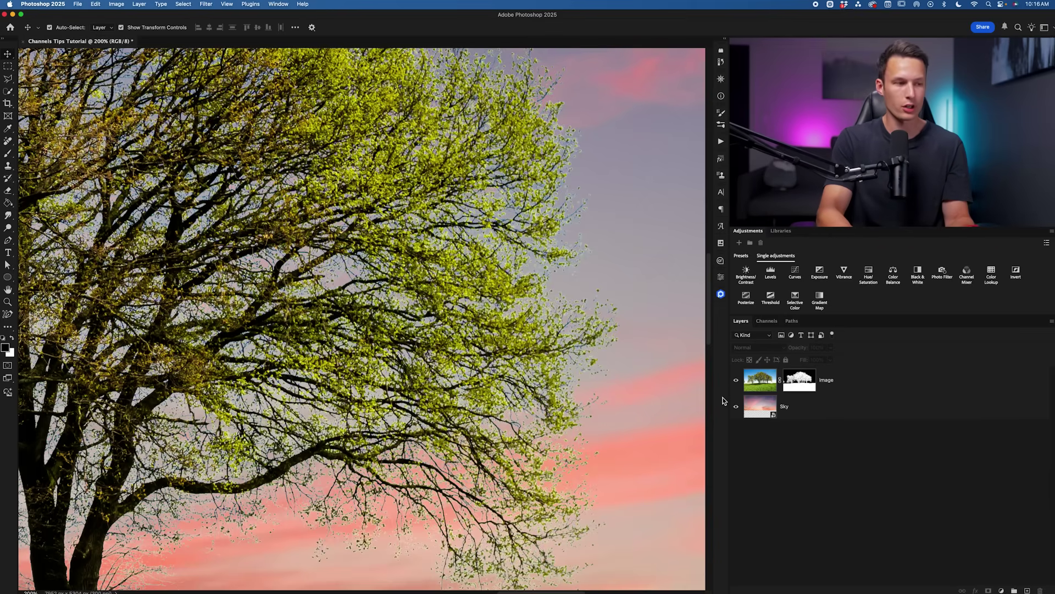
key(super+minus)
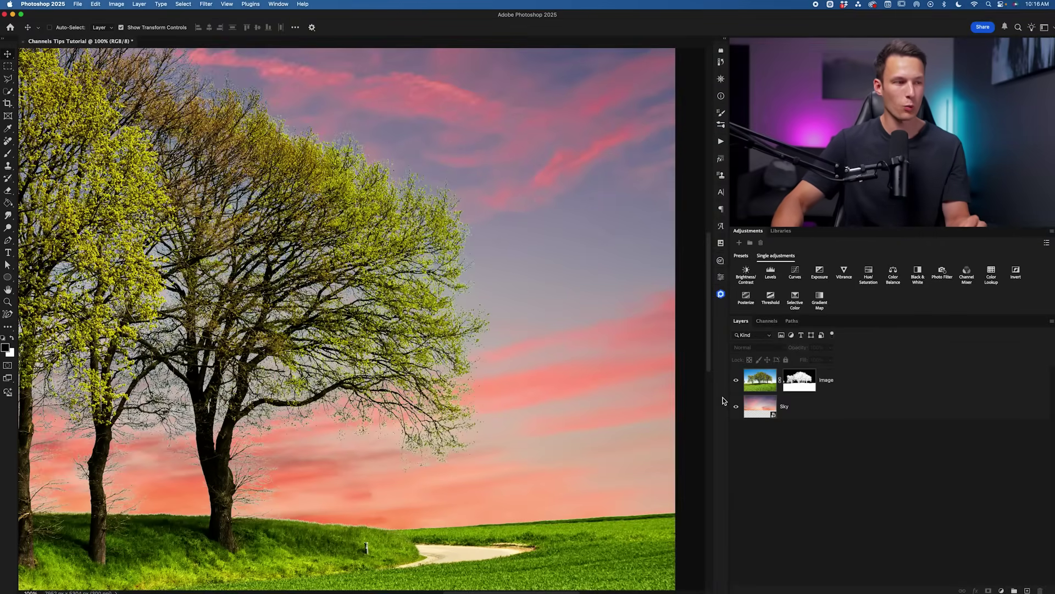
key(super+0)
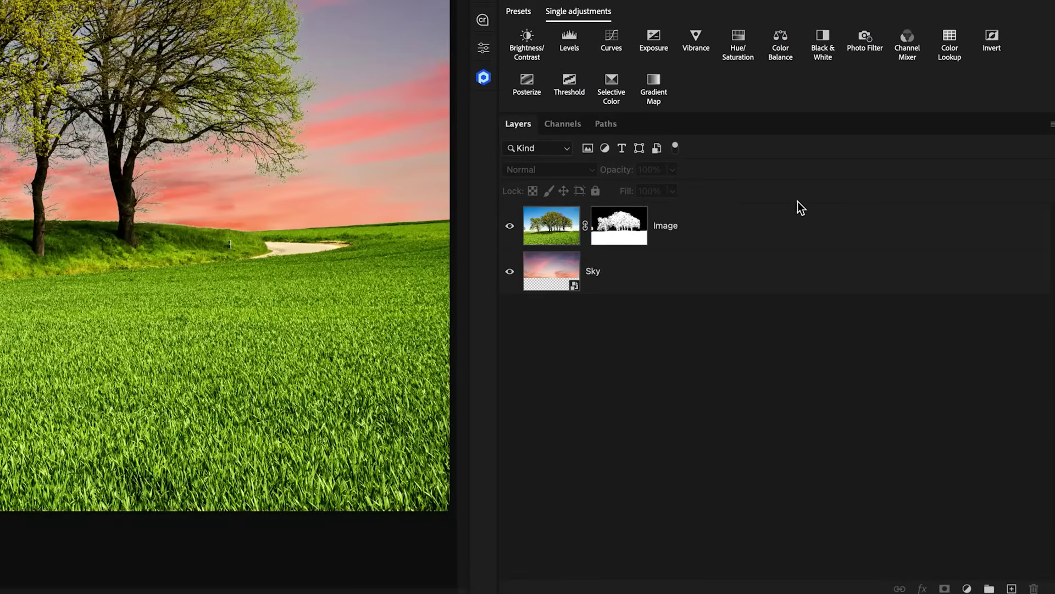
Add a black (000000) Solid Color fill layer above the Image layer and clip it to that layer
click(760, 242)
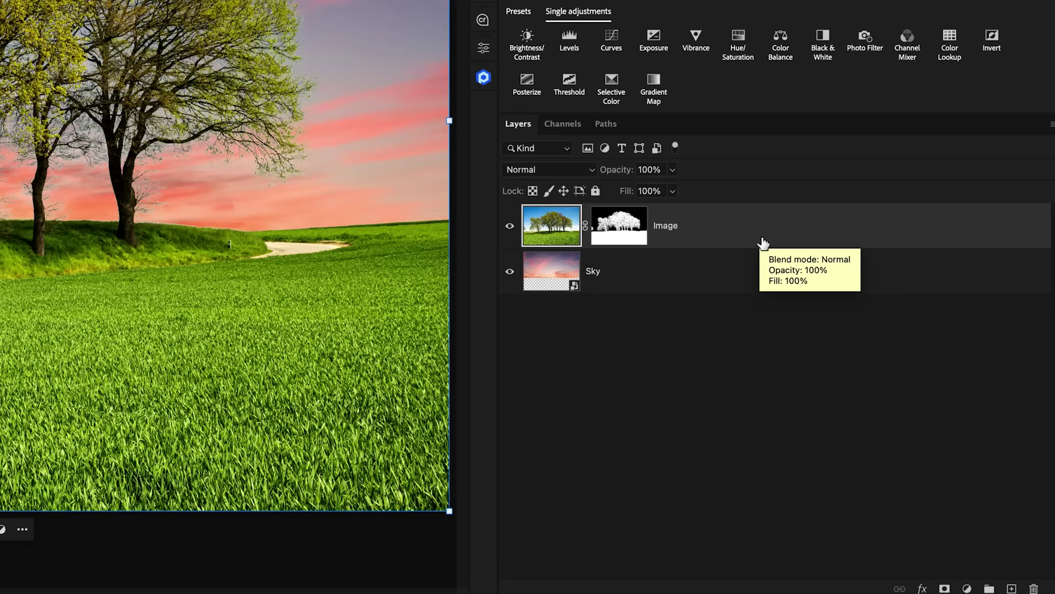
click(967, 585)
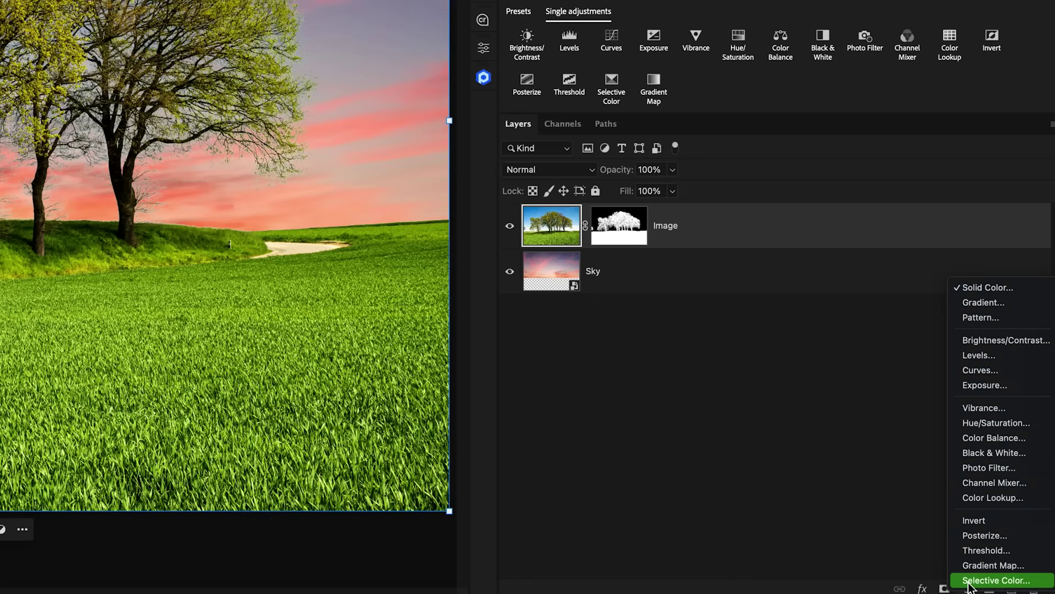
click(988, 290)
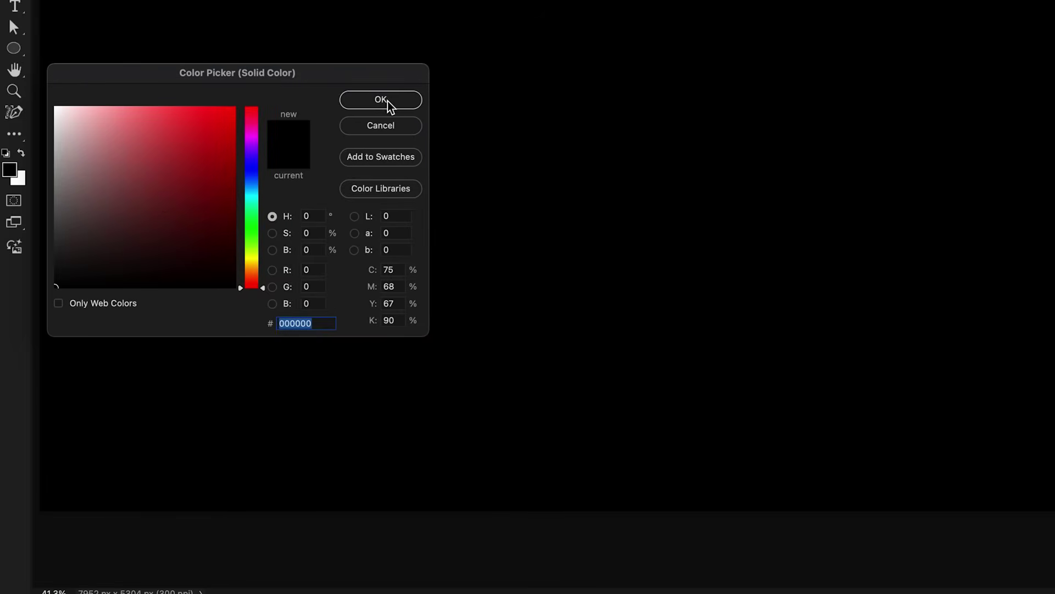
click(382, 100)
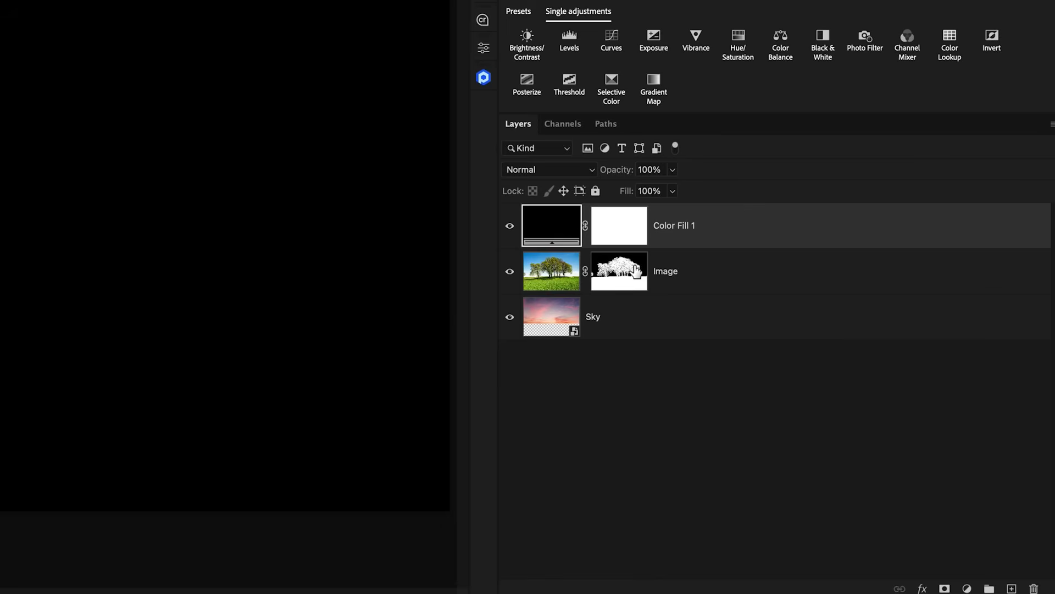
right_click(726, 235)
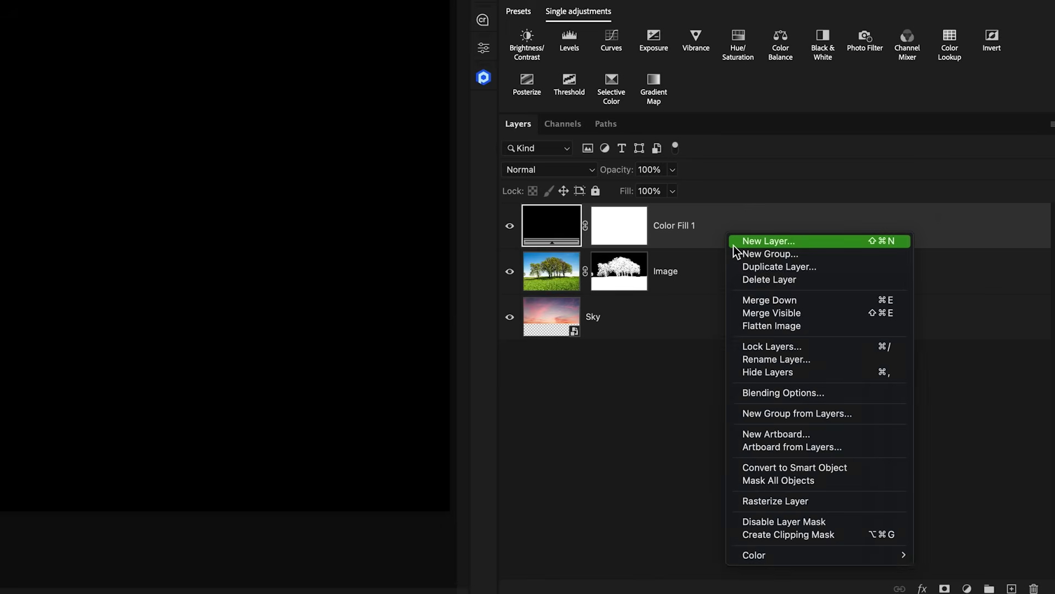
click(820, 530)
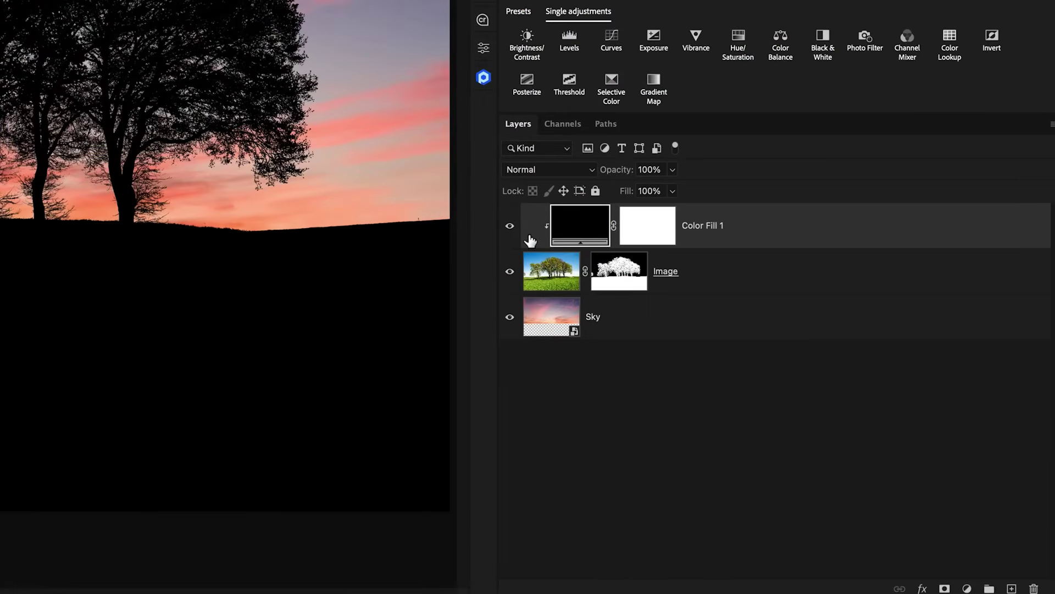
Replace the color fill layer's mask with a copy of the Image layer's mask and invert it
click(621, 284)
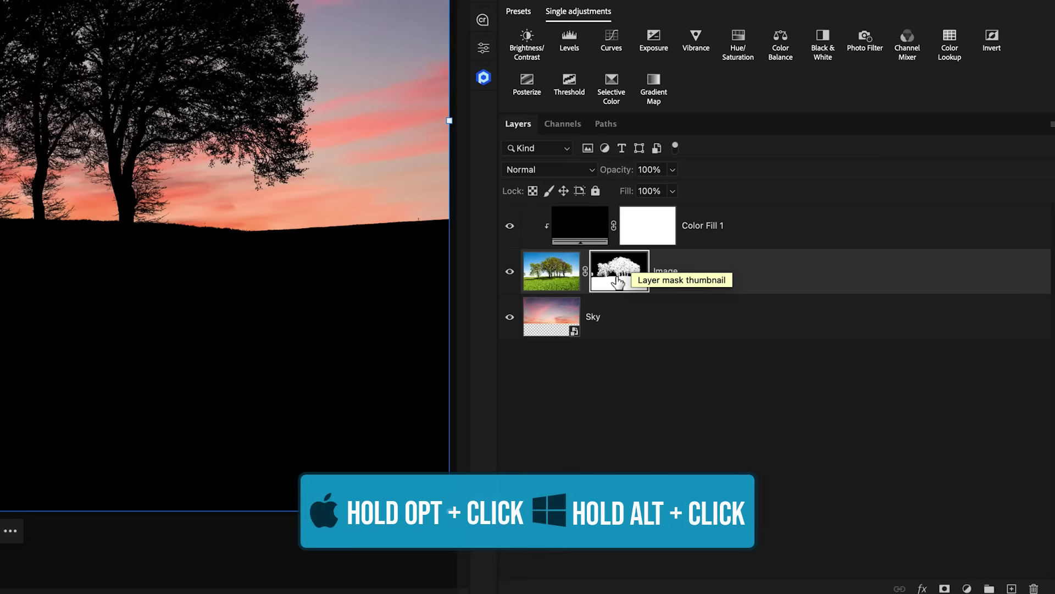
drag(618, 282, 644, 227)
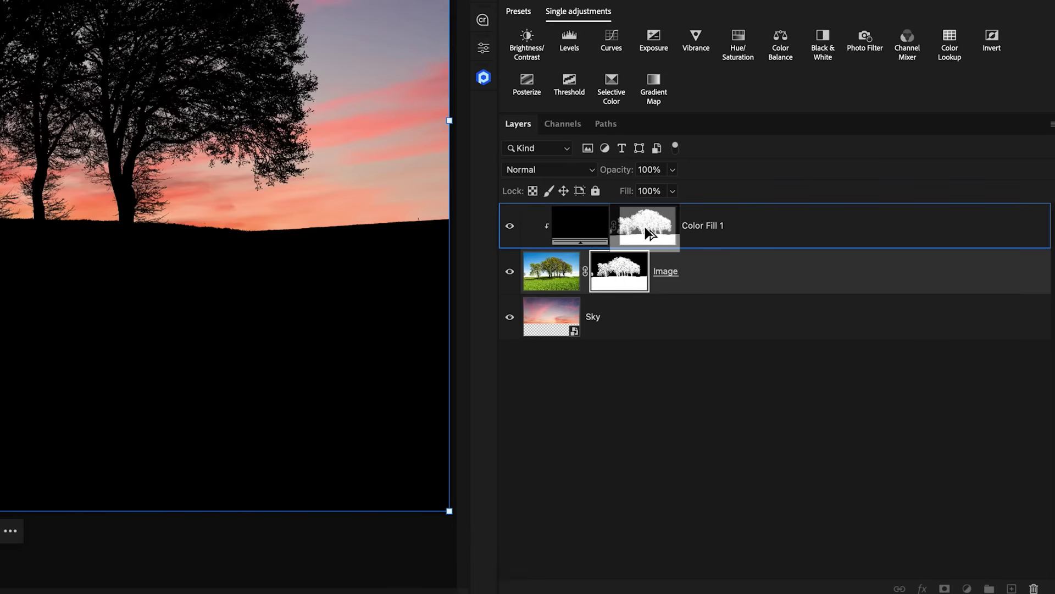
drag(645, 227, 646, 230)
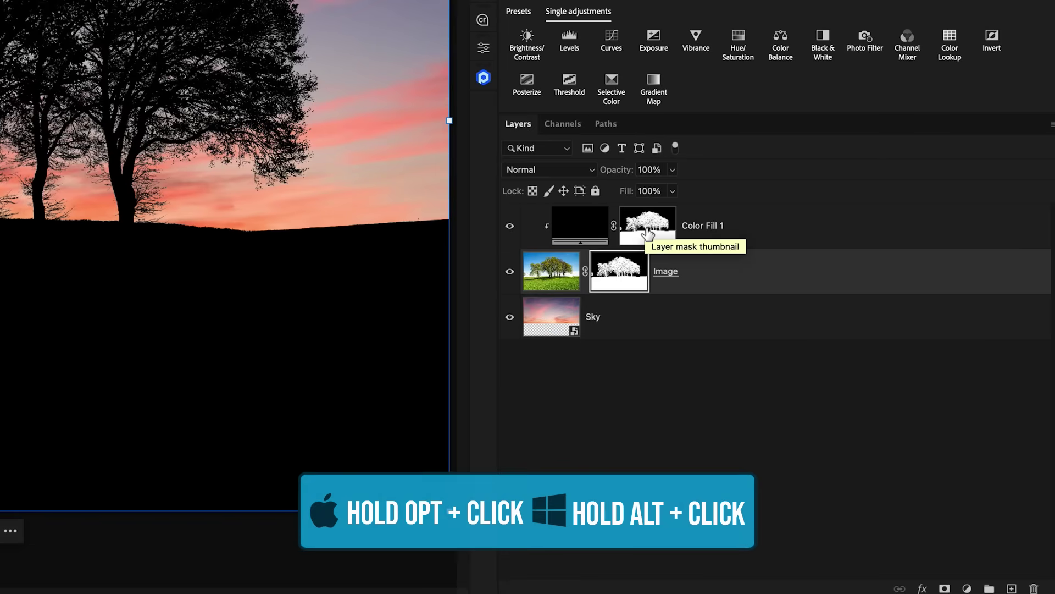
click(650, 235)
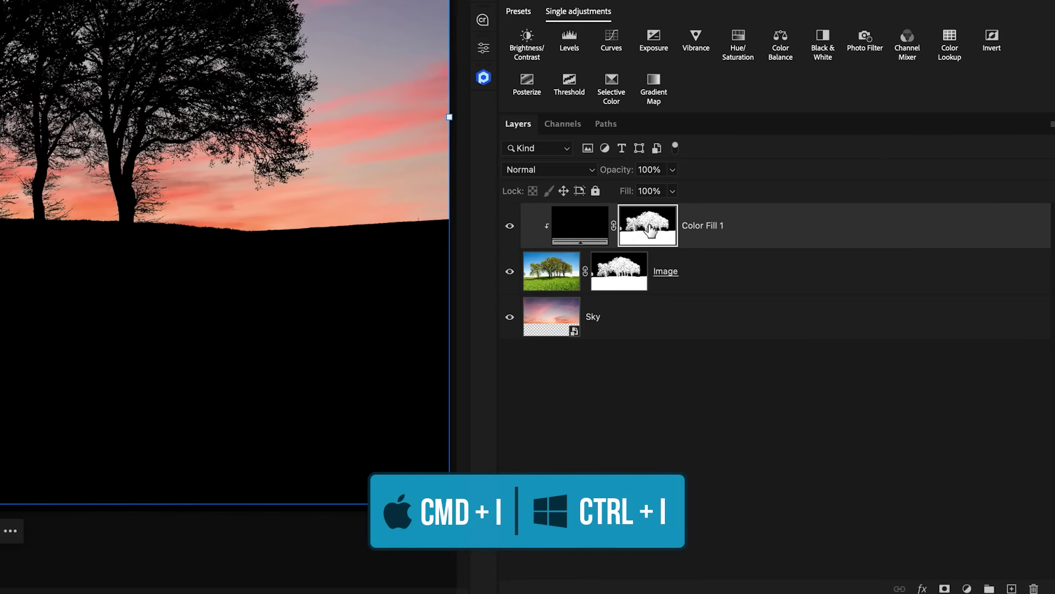
key(ctrl+i)
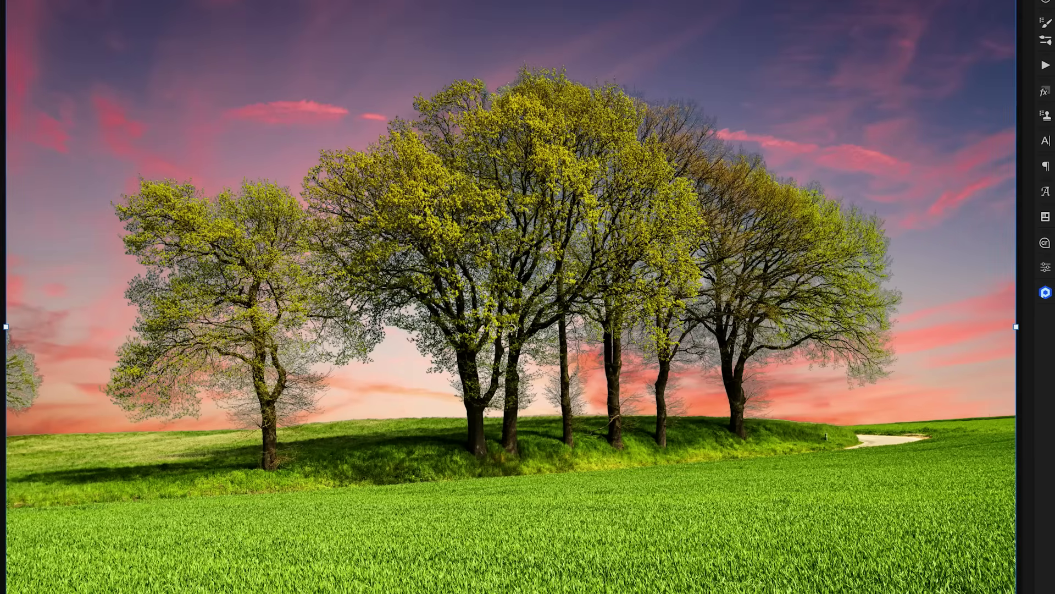
Compare the branch edges with the black color fill layer hidden and shown
scroll(512, 327, up, 5)
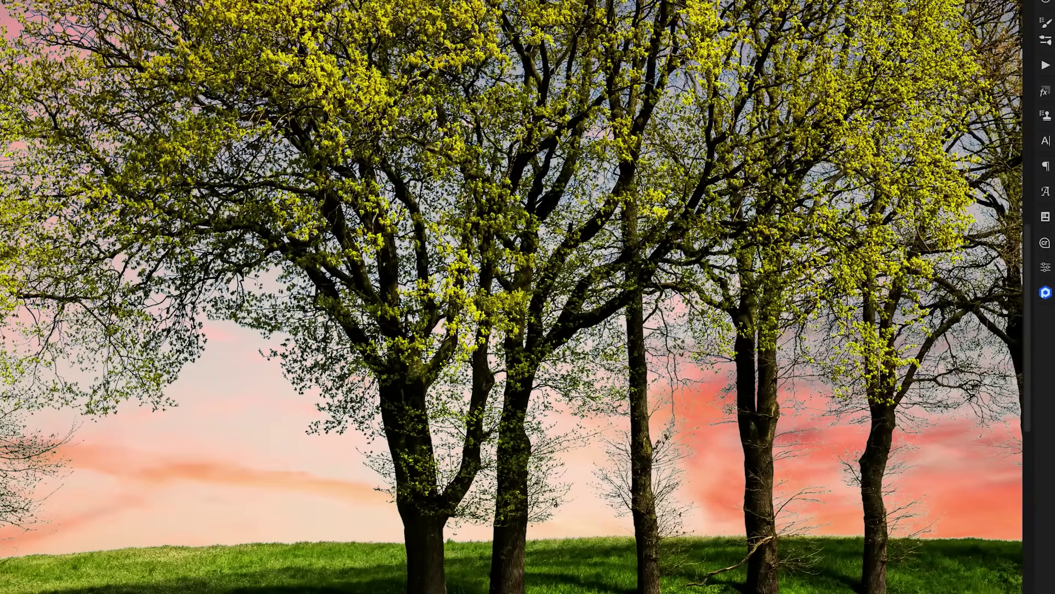
scroll(511, 297, right, 5)
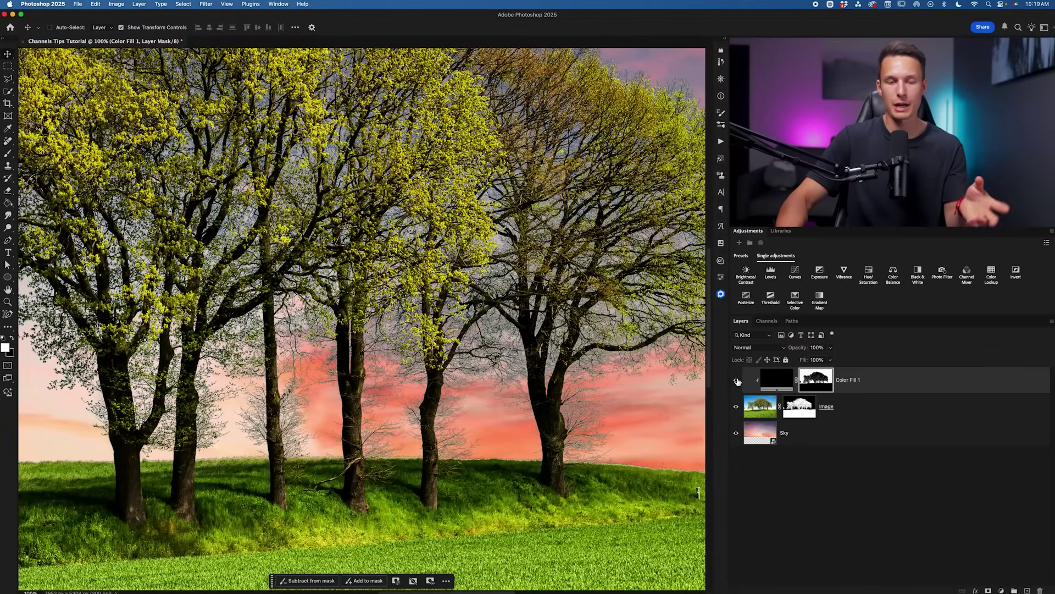
click(736, 379)
click(737, 380)
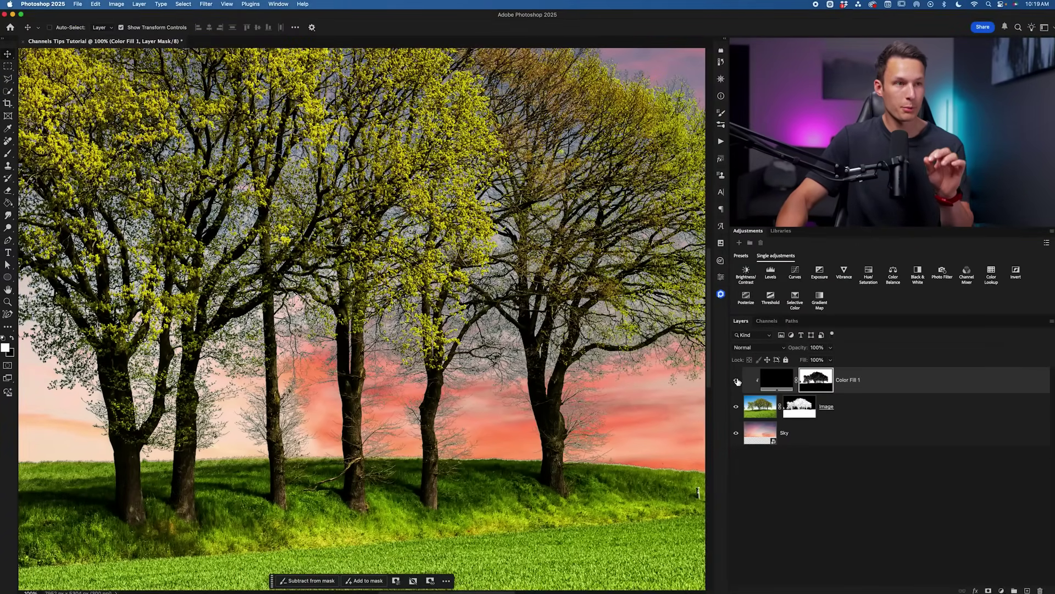
scroll(647, 360, right, 5)
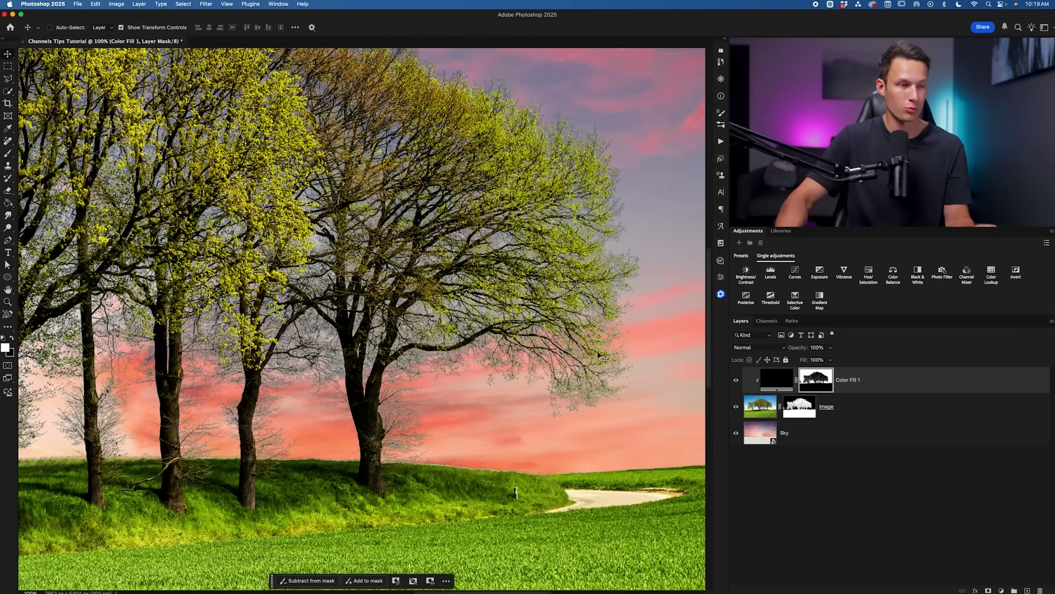
scroll(599, 357, up, 5)
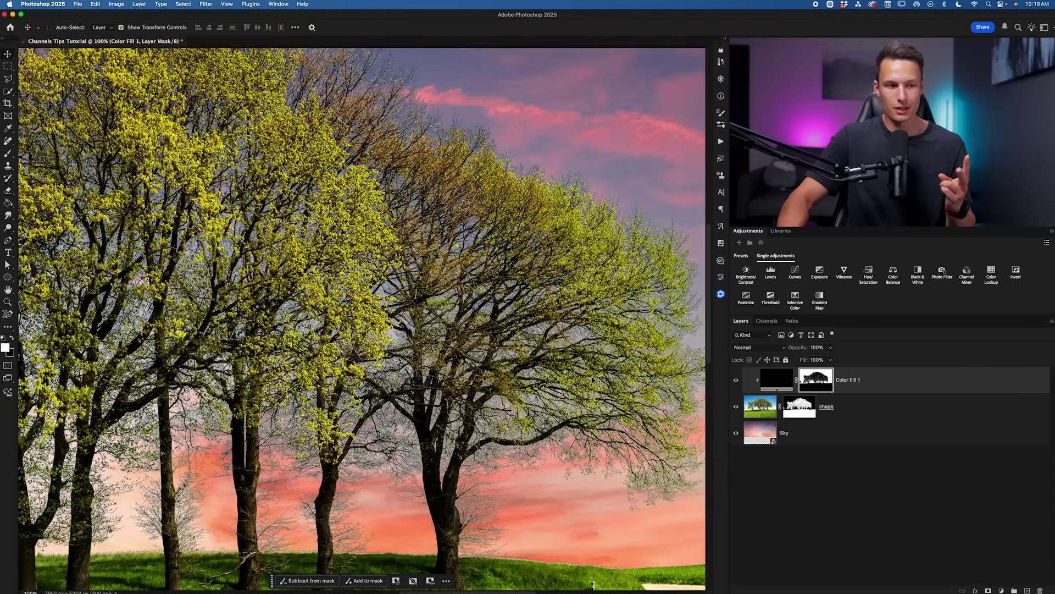
Examine the grass horizon and the lower branches along the whole tree line for remaining light fringing
scroll(592, 379, down, 6)
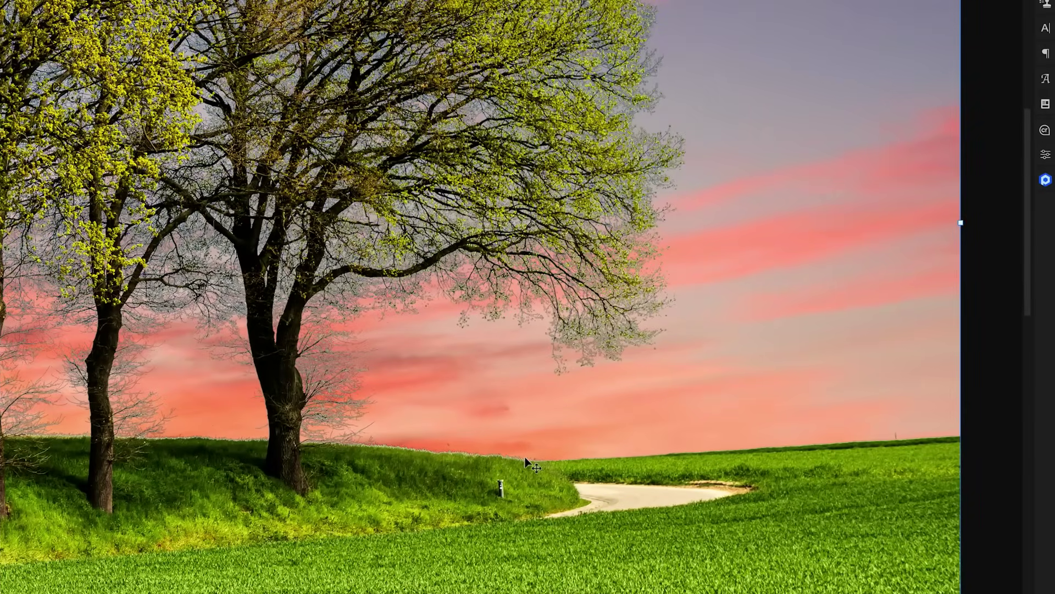
scroll(525, 462, left, 5)
scroll(510, 460, up, 4)
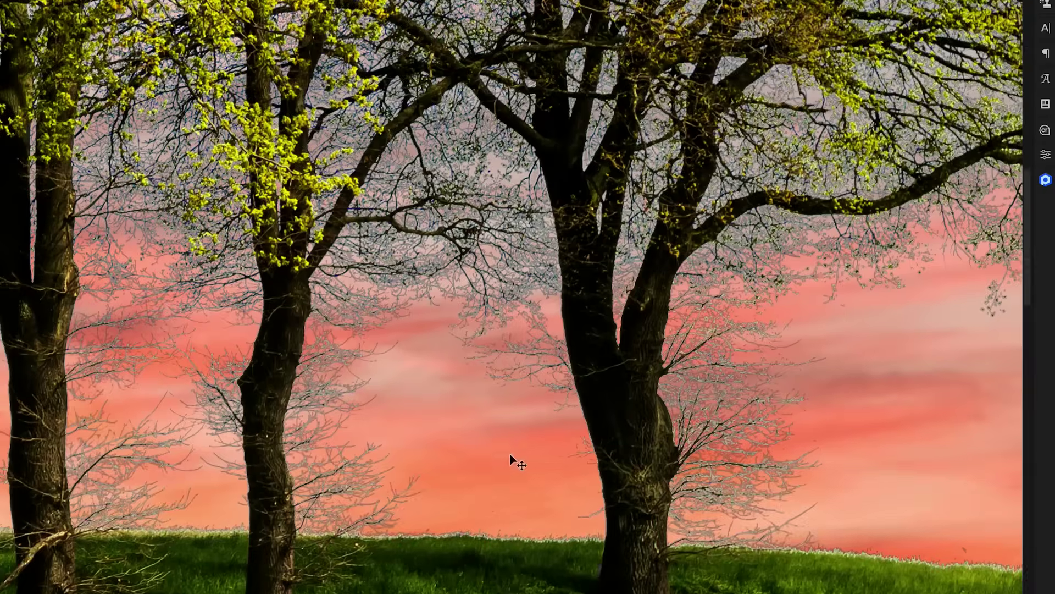
scroll(512, 460, down, 3)
scroll(491, 379, left, 4)
scroll(332, 375, left, 10)
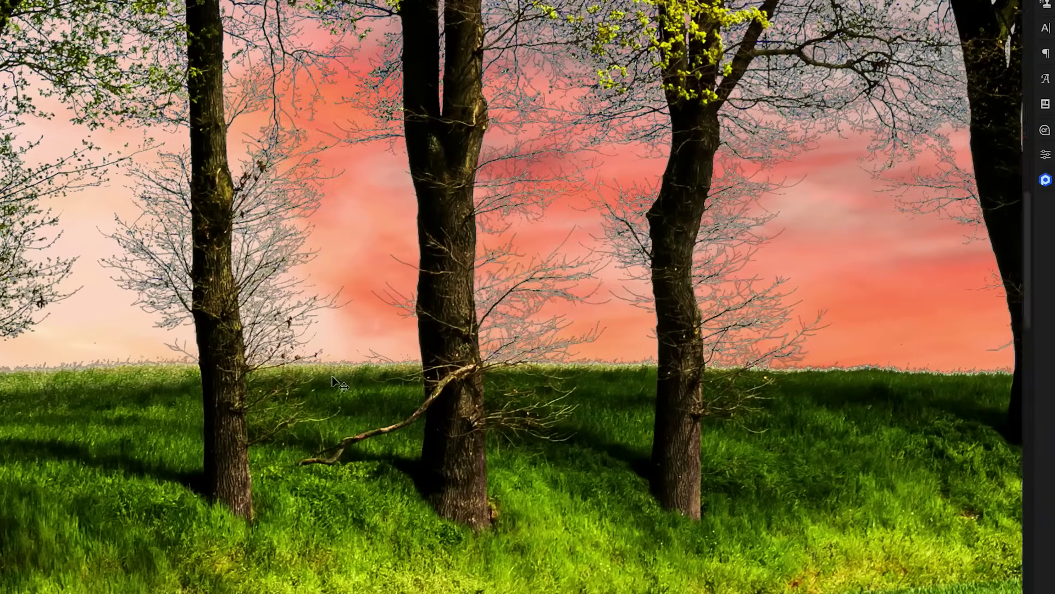
scroll(220, 379, left, 5)
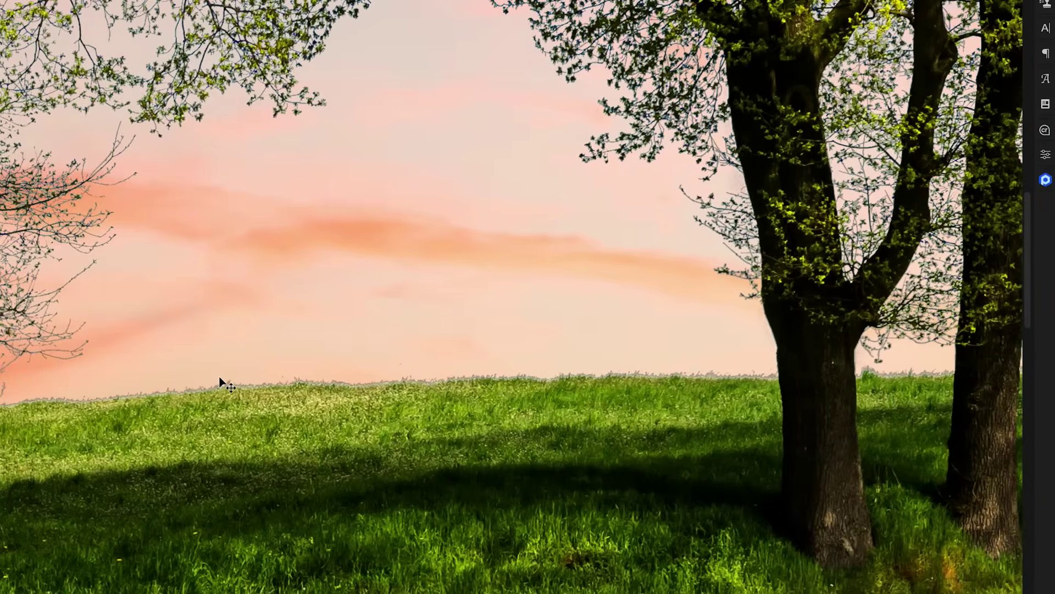
scroll(430, 400, left, 15)
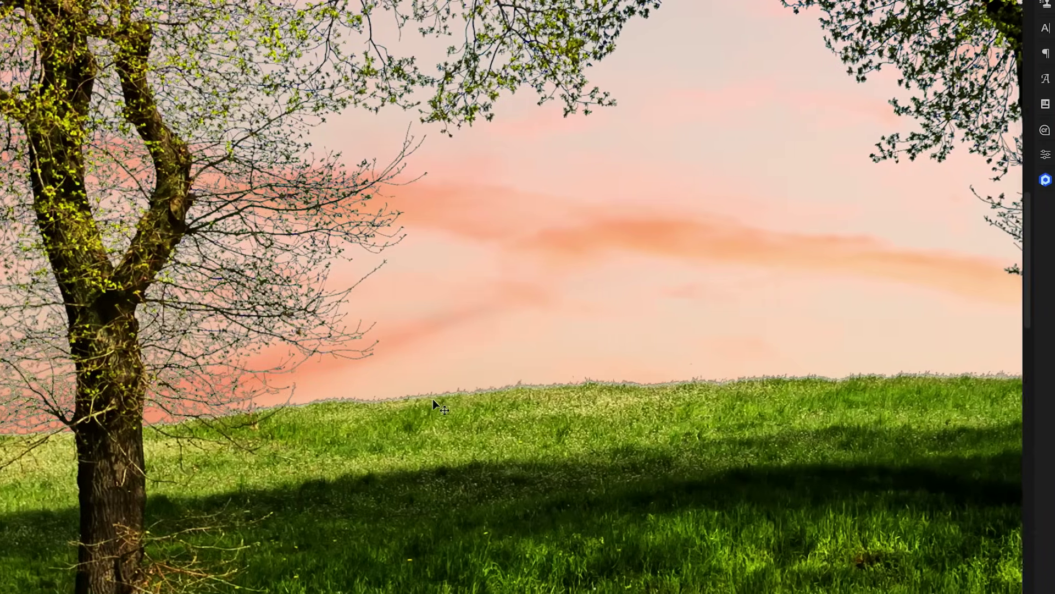
scroll(662, 454, up, 3)
scroll(734, 453, right, 15)
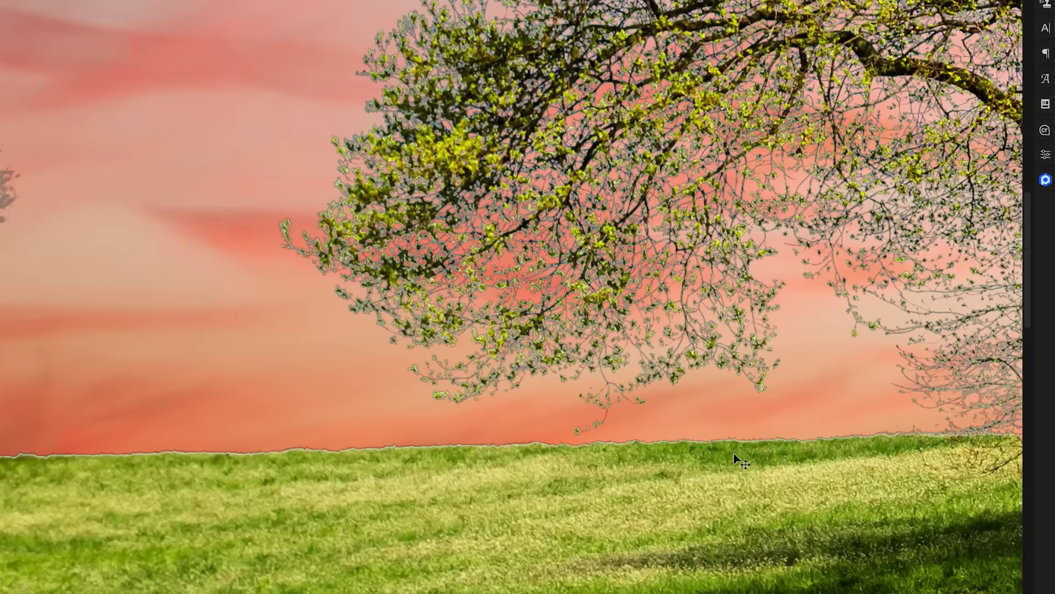
scroll(791, 402, right, 8)
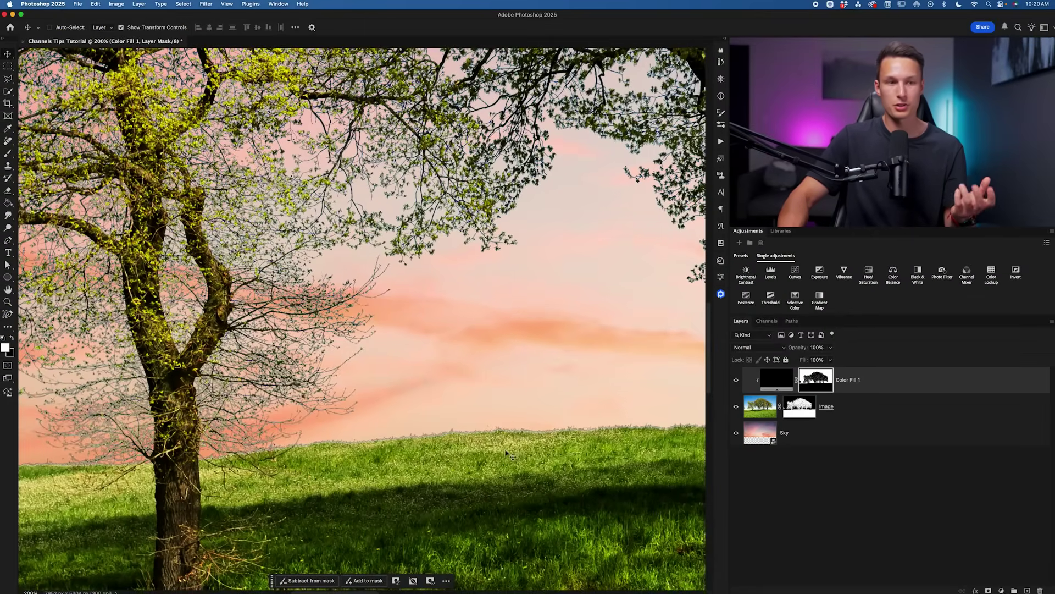
scroll(560, 438, right, 3)
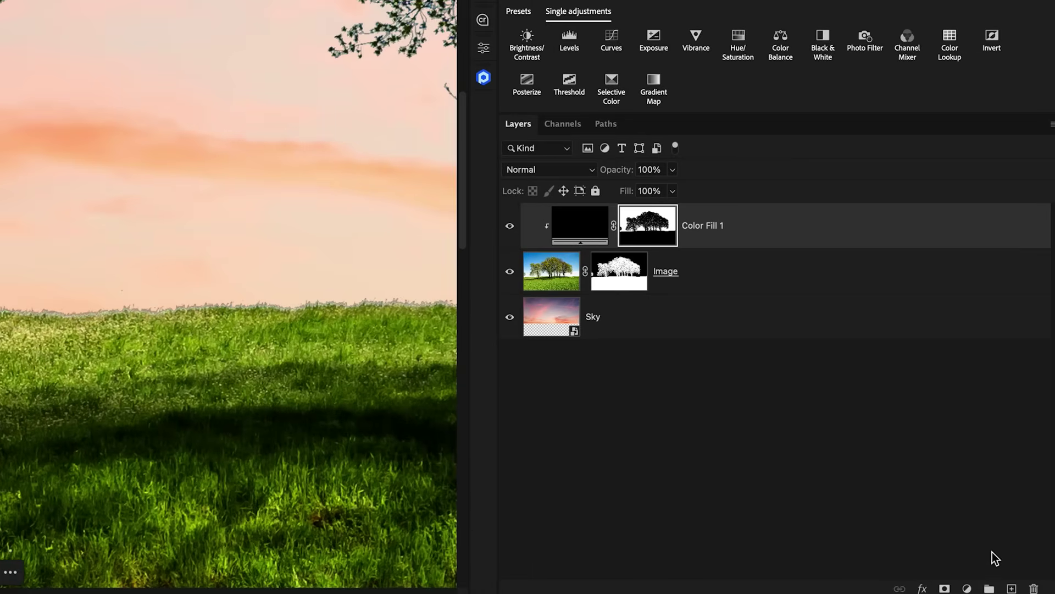
Add a new empty layer above the color fill layer and clip it to the Image layer
click(1011, 588)
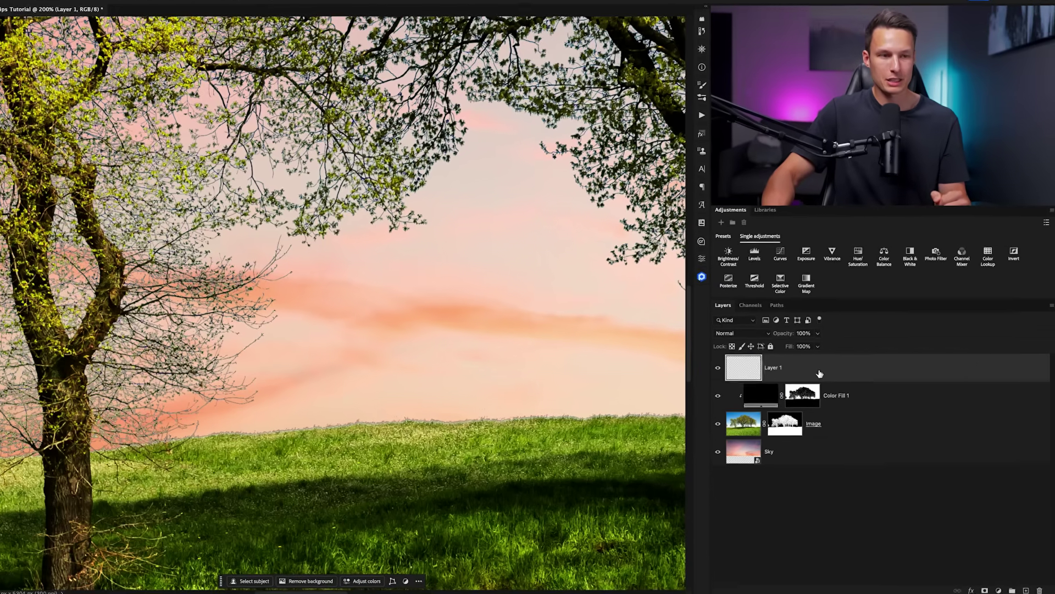
right_click(833, 385)
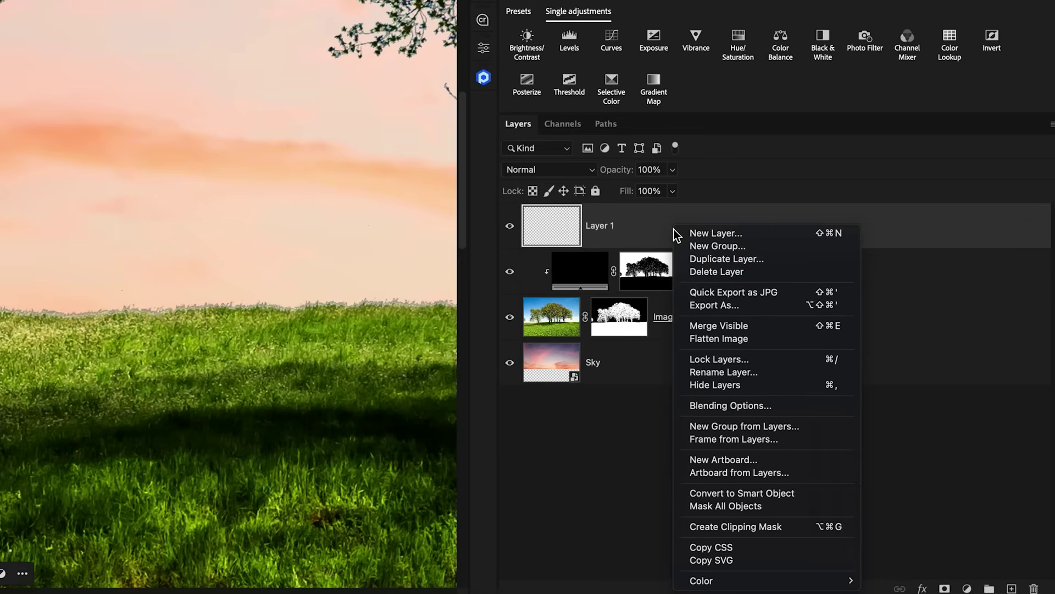
click(770, 526)
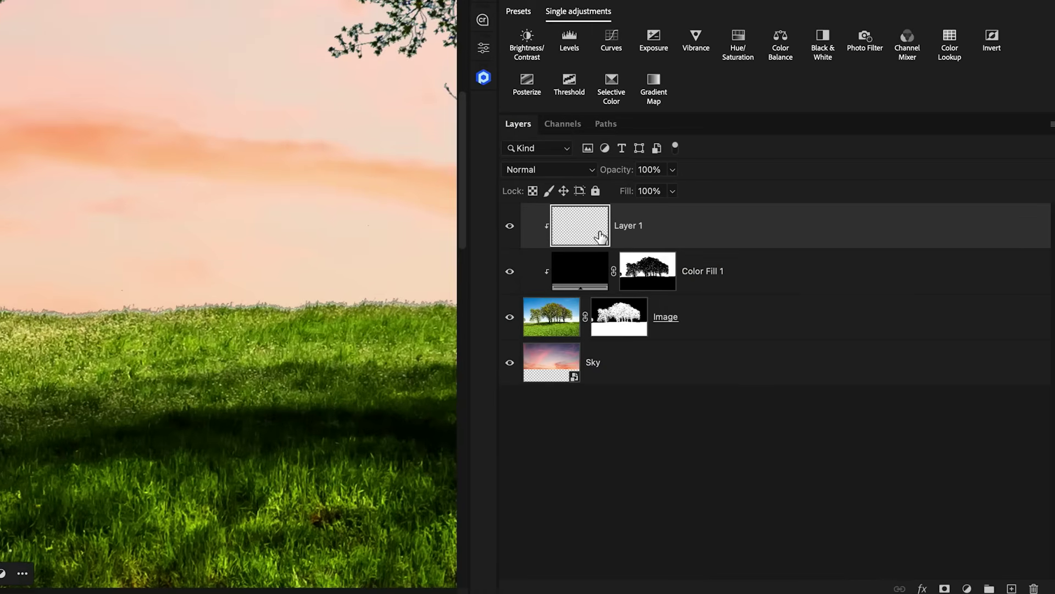
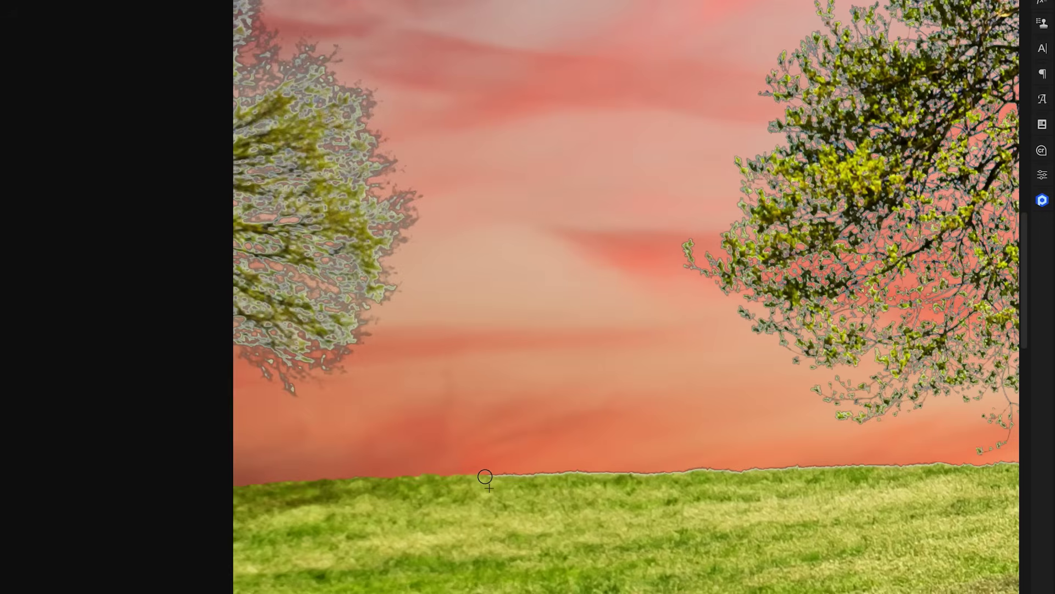
Clone grass over the light fringe on the horizon between the image's left edge and the first large tree trunk
mouse_move(491, 477)
mouse_down()
mouse_move(856, 466)
mouse_move(665, 465)
mouse_move(808, 467)
mouse_up()
scroll(808, 467, right, 10)
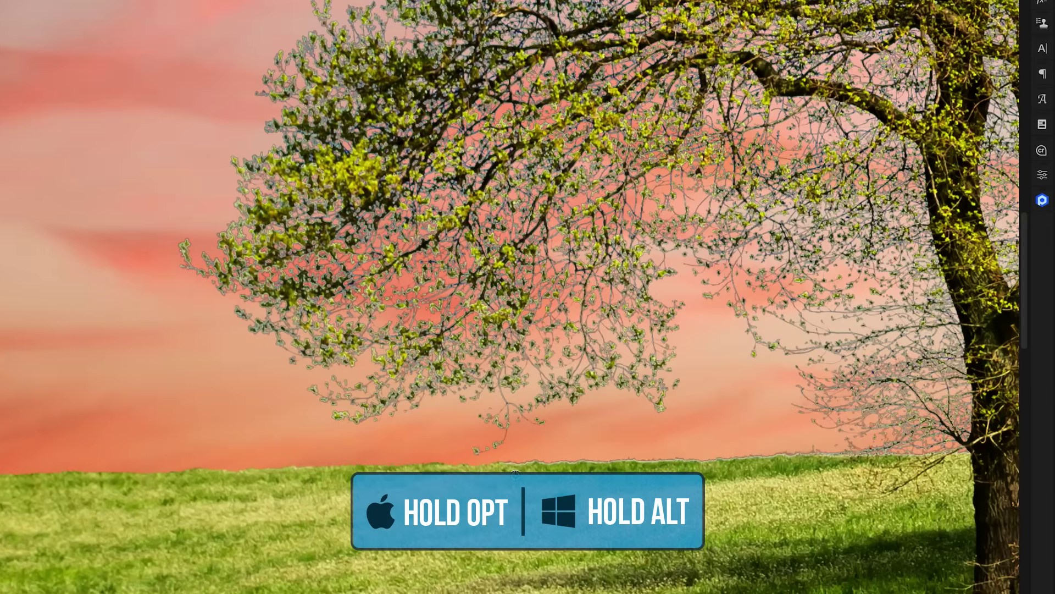
drag(501, 465, 818, 457)
alt+click(735, 462)
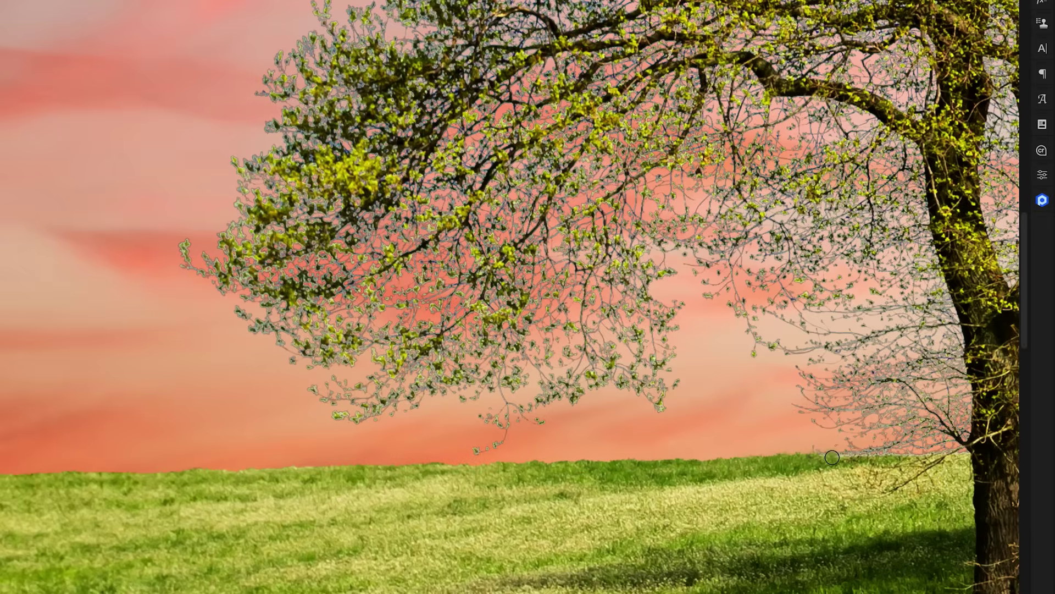
Sample the grass edge beyond the first large trunk and clone it over the horizon fringe there
scroll(769, 456, right, 6)
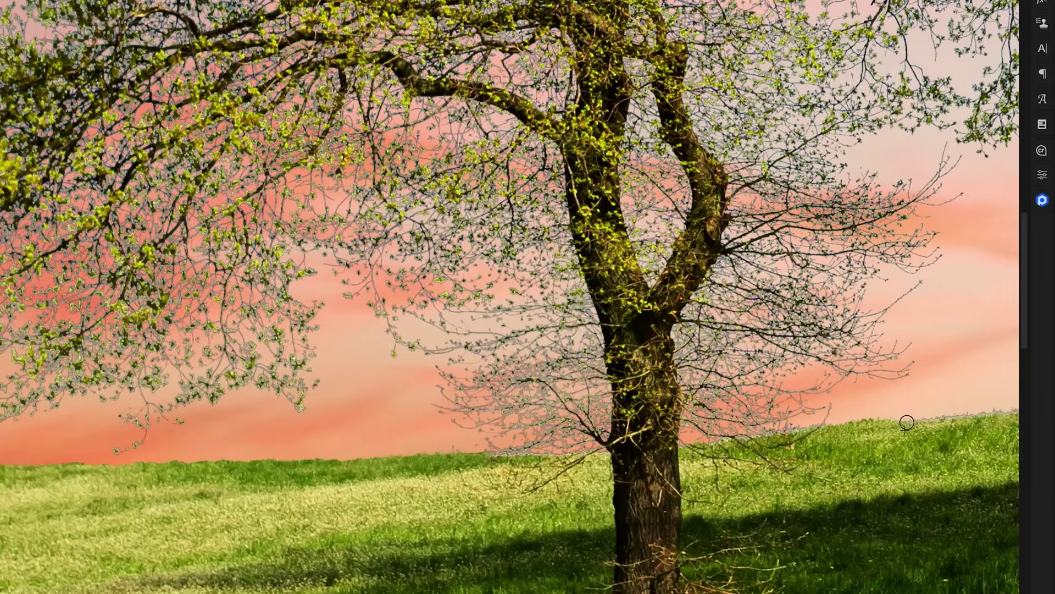
scroll(841, 439, right, 5)
scroll(841, 439, right, 1)
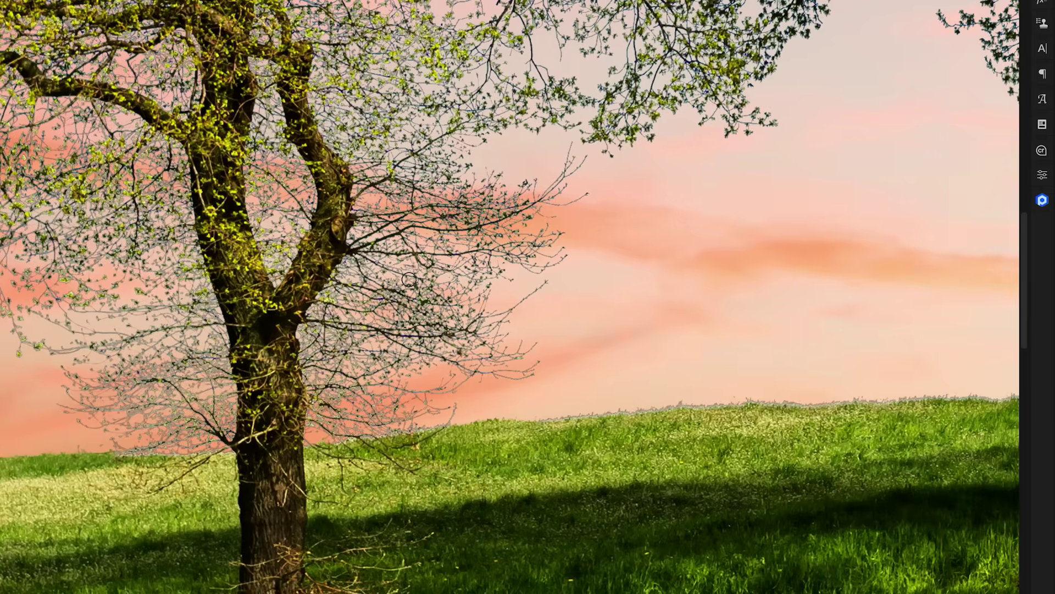
alt+click(566, 432)
drag(544, 422, 714, 409)
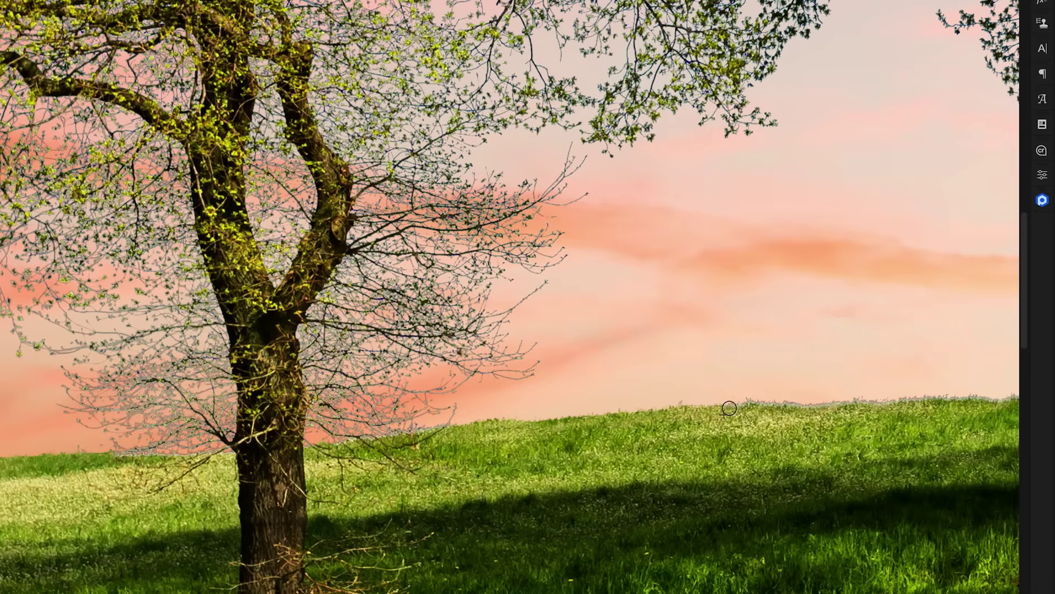
mouse_move(824, 412)
mouse_down()
mouse_move(696, 418)
mouse_move(718, 405)
mouse_move(841, 402)
mouse_up()
Continue cloning grass over the horizon fringe between the remaining tree trunks and along to the road
scroll(869, 396, right, 3)
scroll(868, 396, right, 15)
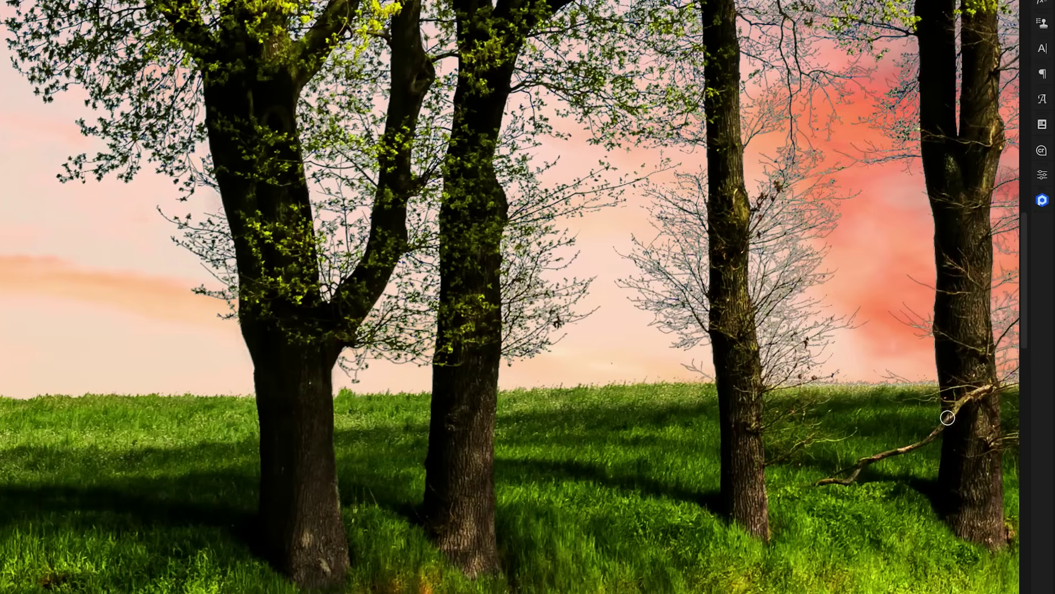
scroll(889, 377, right, 11)
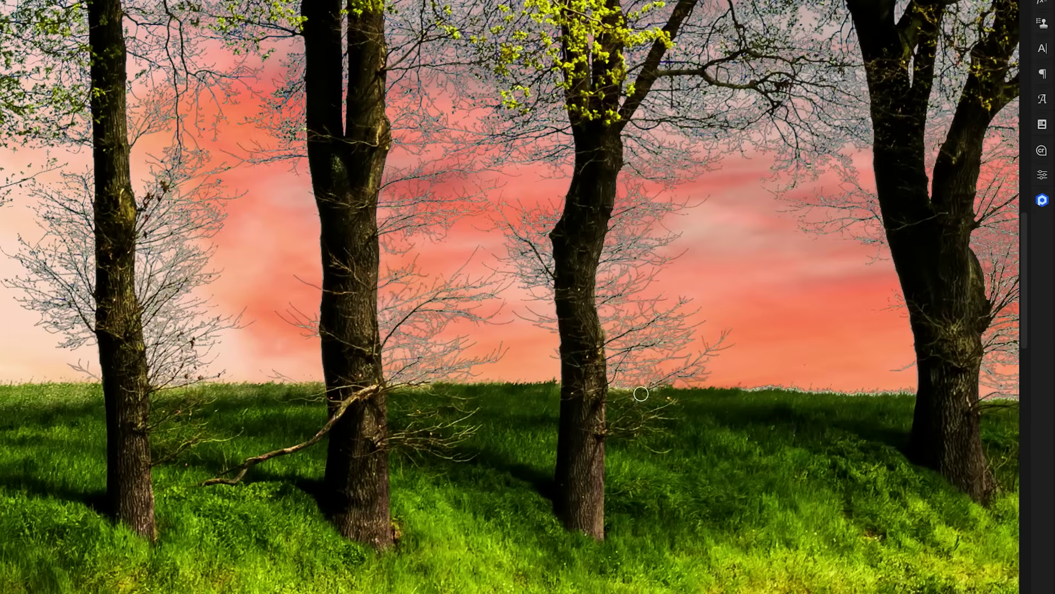
scroll(680, 404, right, 14)
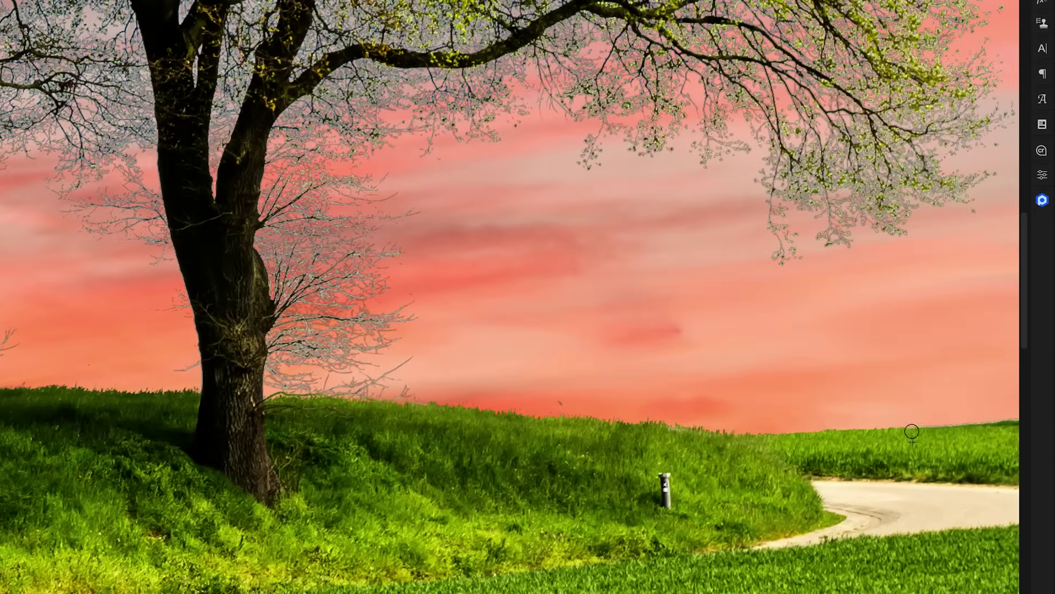
scroll(656, 428, right, 5)
key(bracketright)
key(bracketright)
key(bracketright)
key(bracketright)
key(bracketright)
key(bracketleft)
key(bracketleft)
key(bracketleft)
key(bracketleft)
key(bracketleft)
Compare the grass horizon with the Fringing Clone layer hidden and shown, and examine it along the tree line
scroll(714, 363, left, 7)
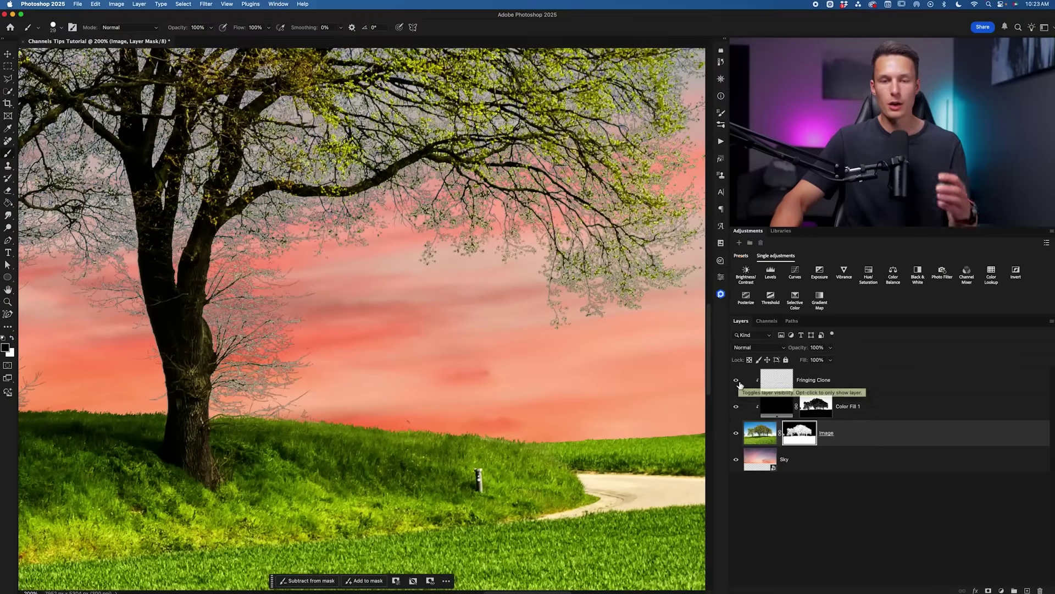
click(740, 383)
click(740, 382)
click(740, 382)
click(739, 382)
click(739, 382)
click(739, 382)
click(739, 382)
click(739, 382)
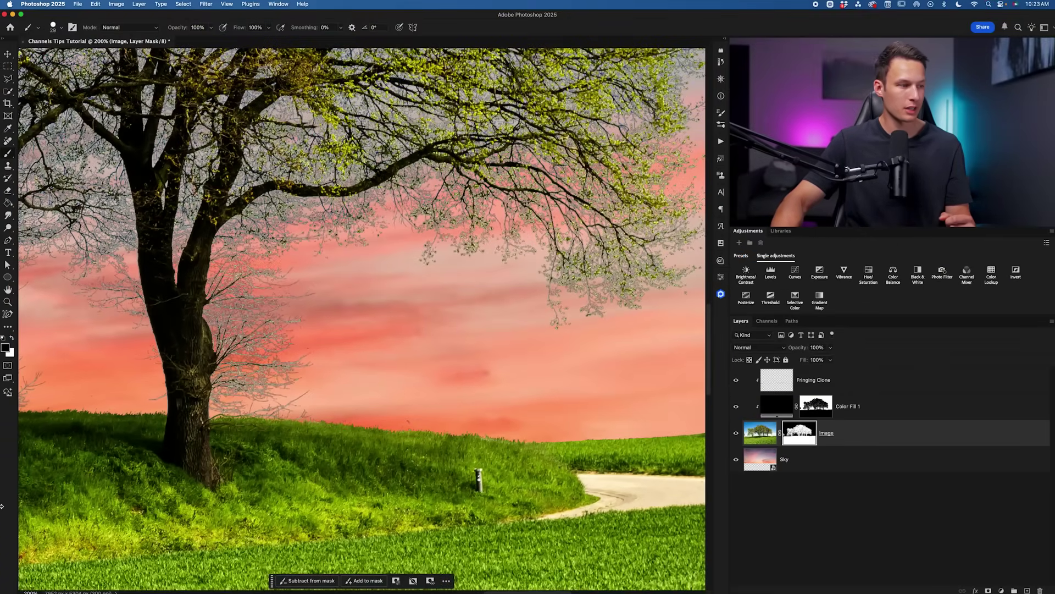
scroll(127, 430, left, 7)
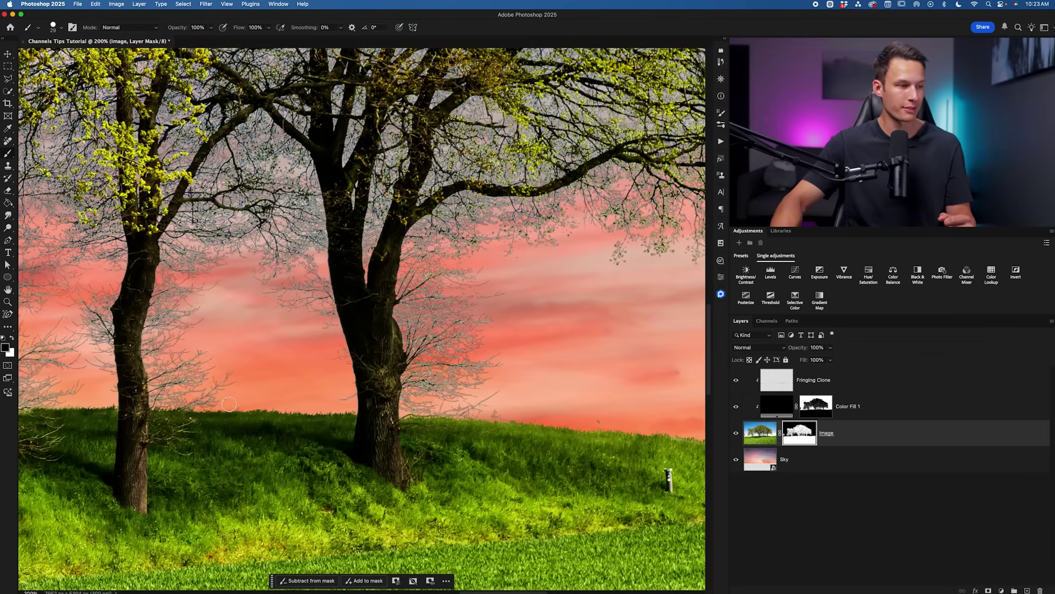
scroll(286, 412, left, 7)
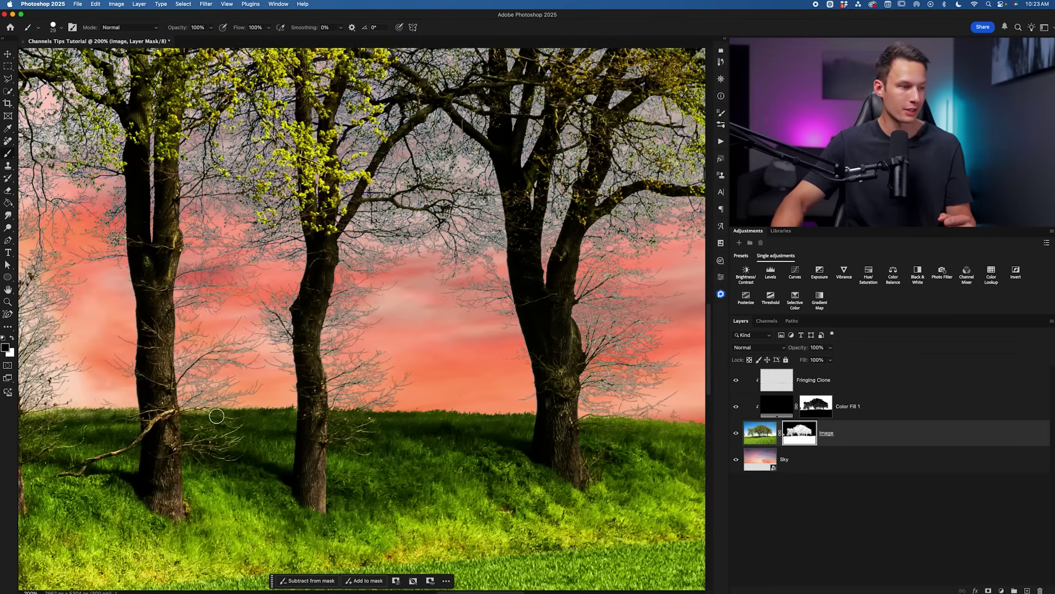
Add an empty layer named Fringing Brush above the Fringing Clone layer and clip it to the Image layer
key(super+minus)
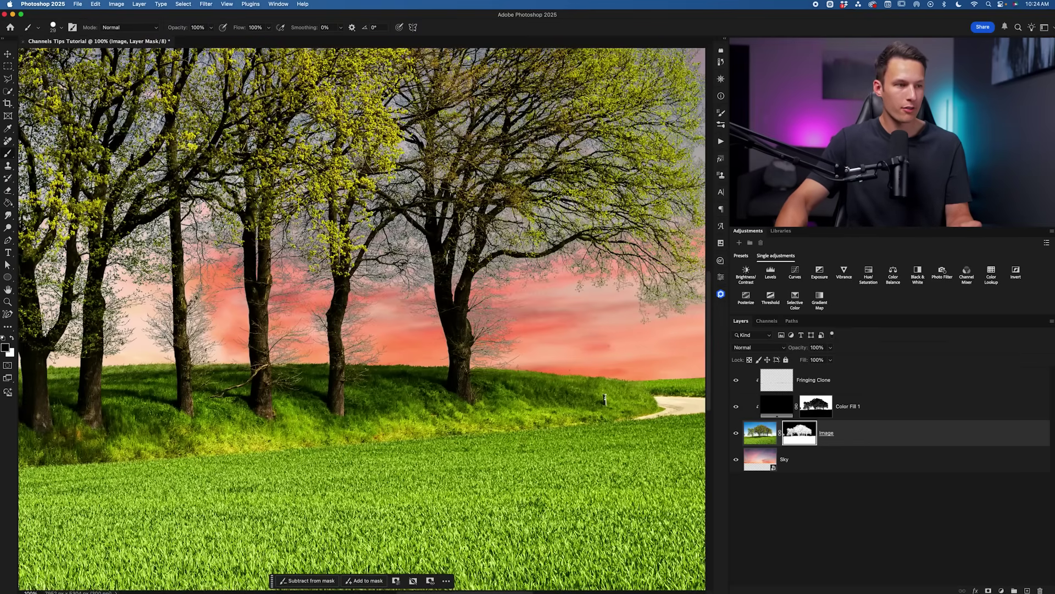
scroll(477, 266, up, 5)
scroll(478, 266, right, 2)
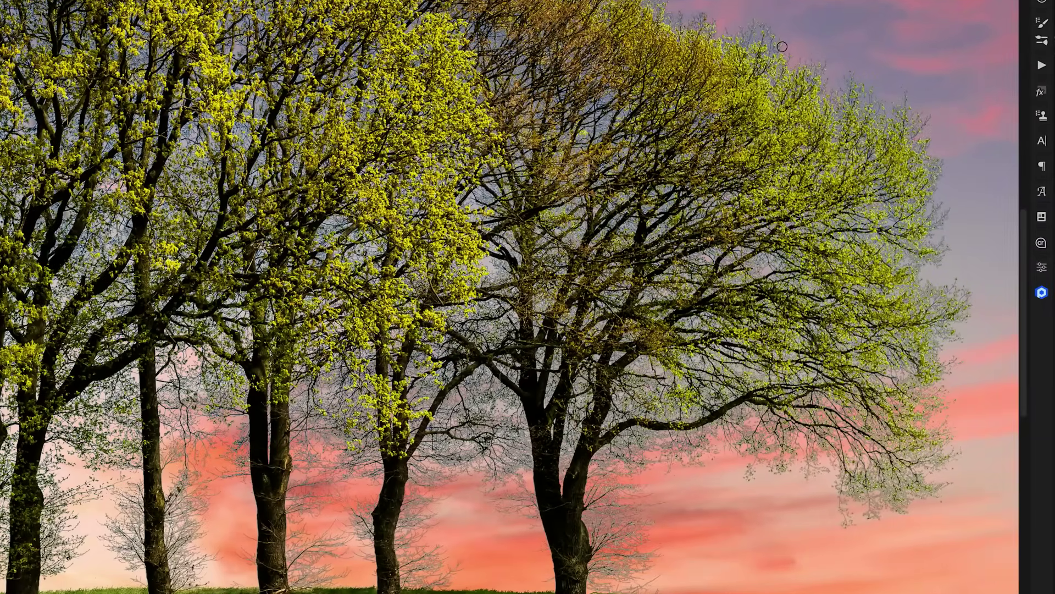
scroll(718, 43, up, 3)
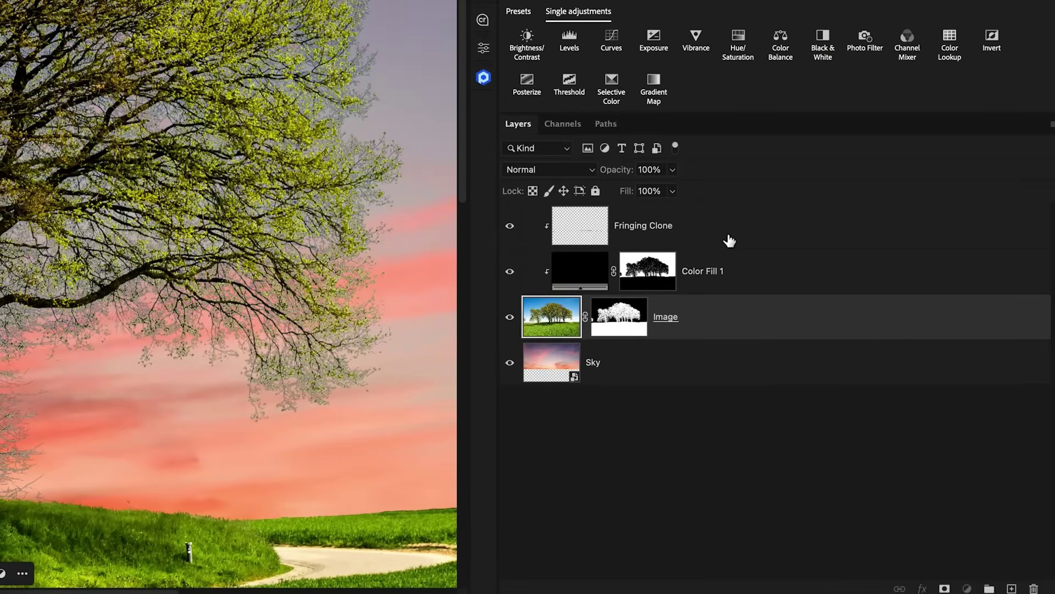
click(728, 238)
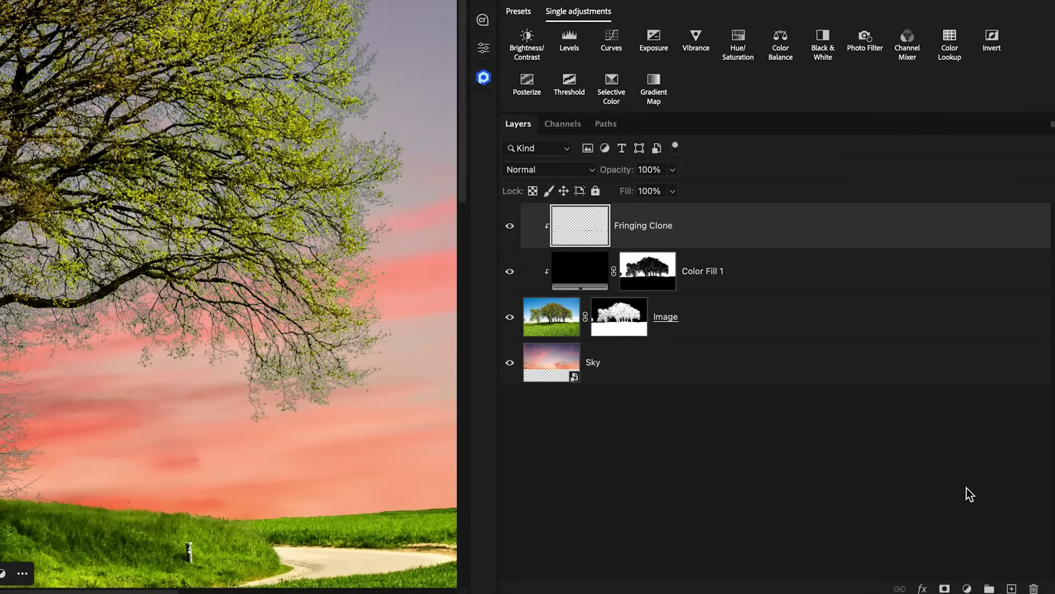
click(1013, 588)
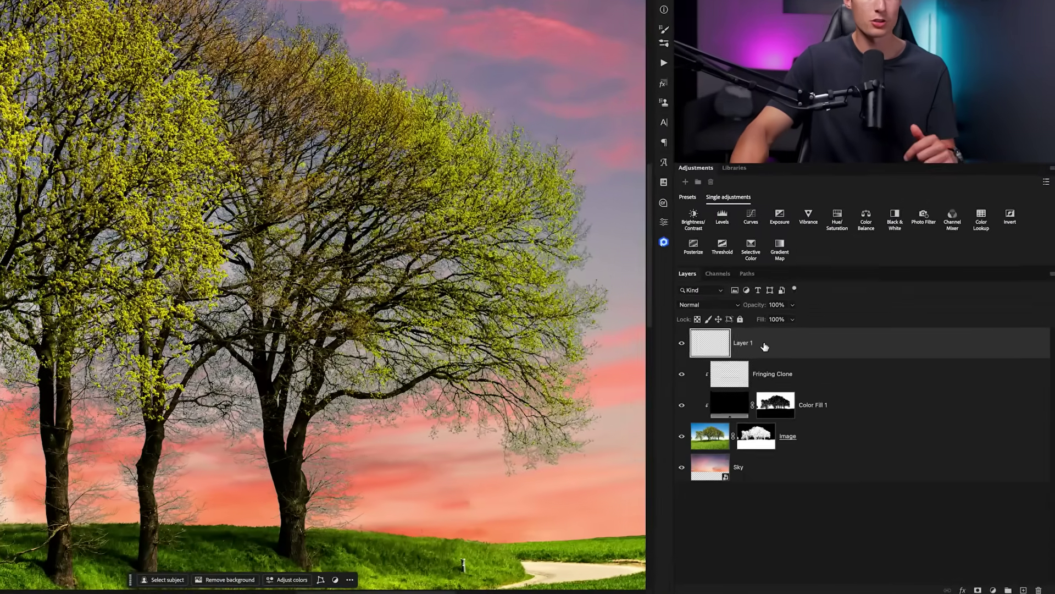
right_click(765, 346)
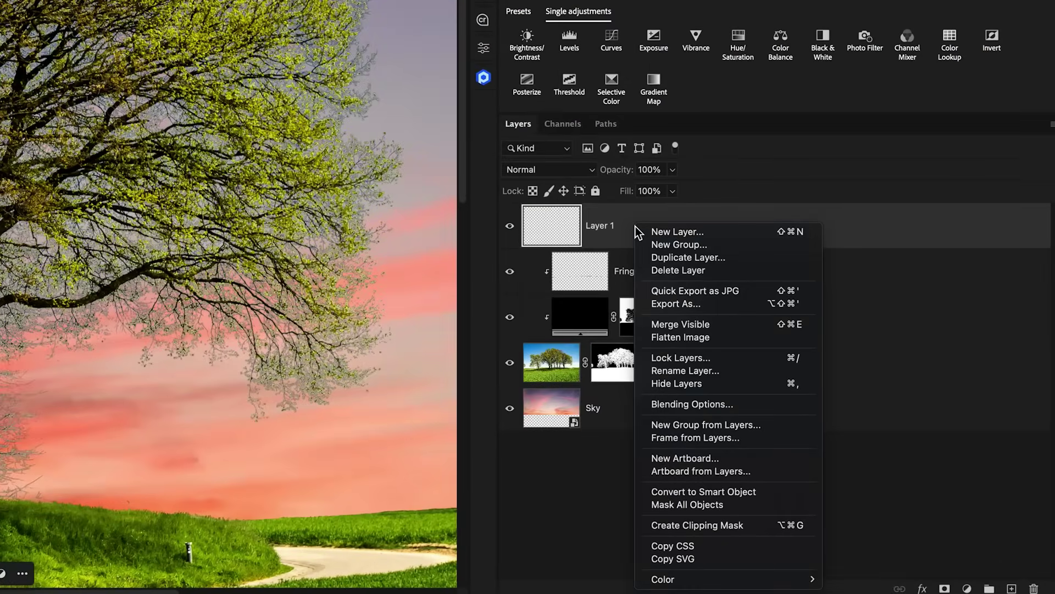
click(779, 526)
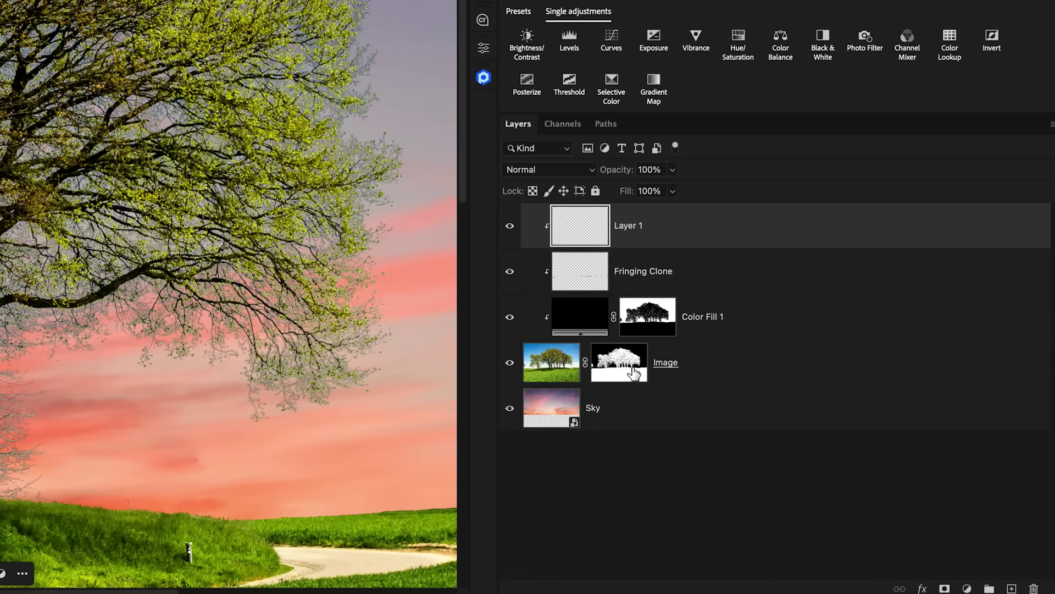
double_click(632, 226)
text(Fringing Brush)
key(Return)
Set up the Brush tool with the Soft Round preset from General Brushes
key(b)
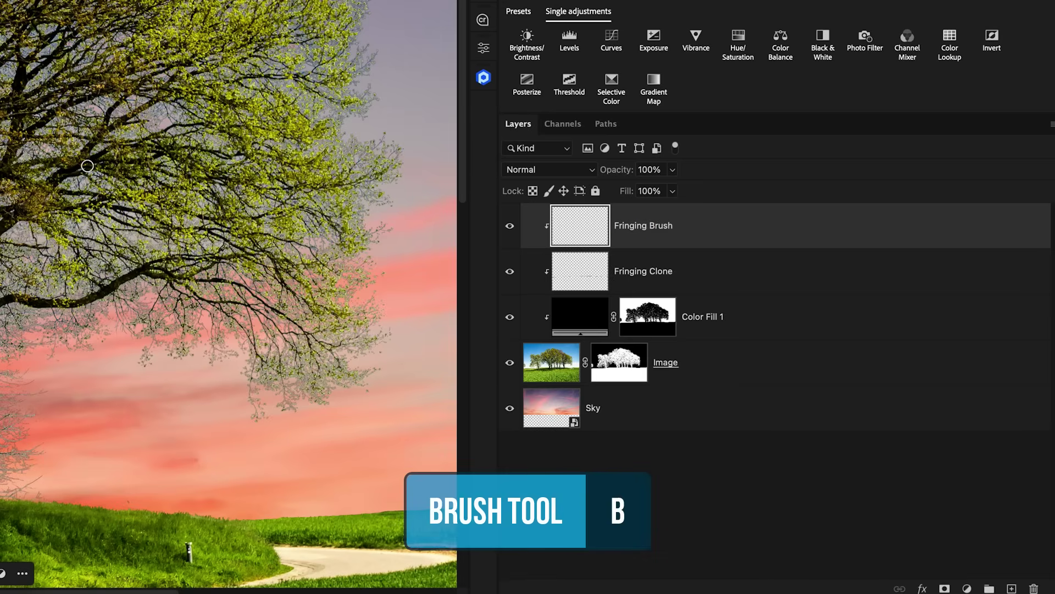
click(81, 13)
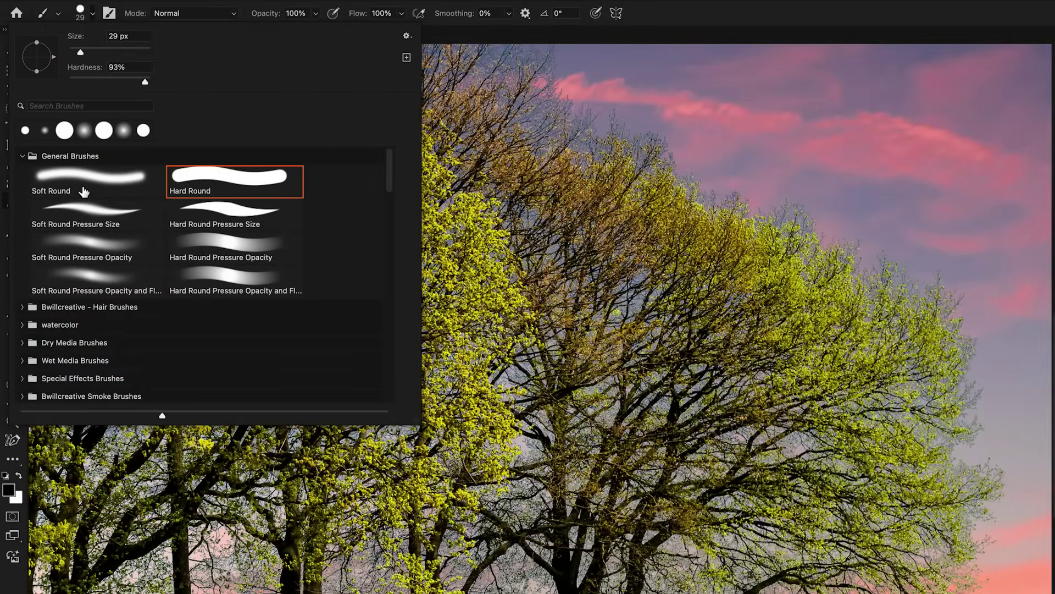
click(86, 191)
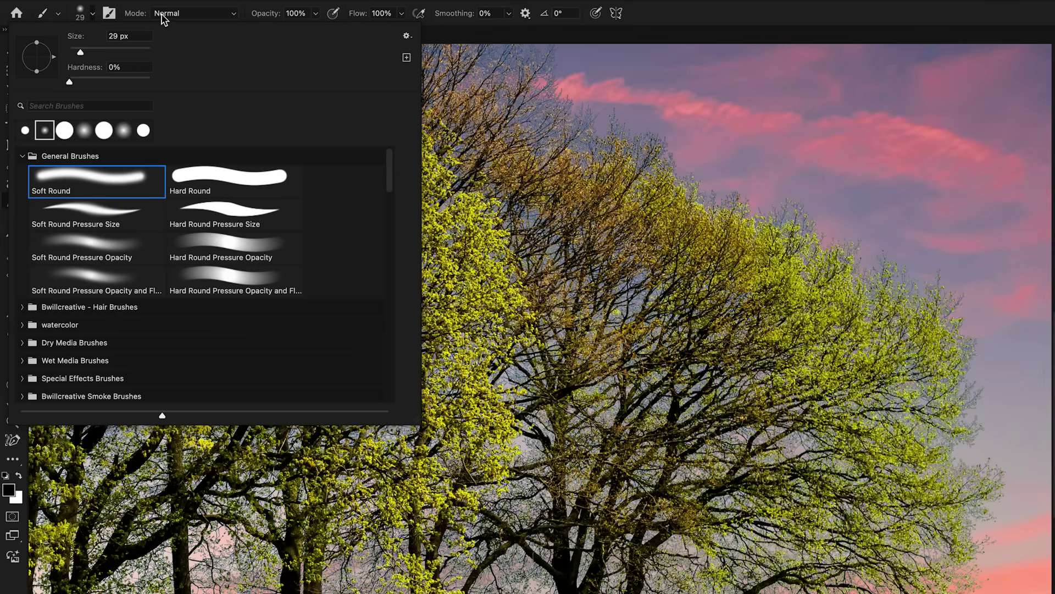
key(Escape)
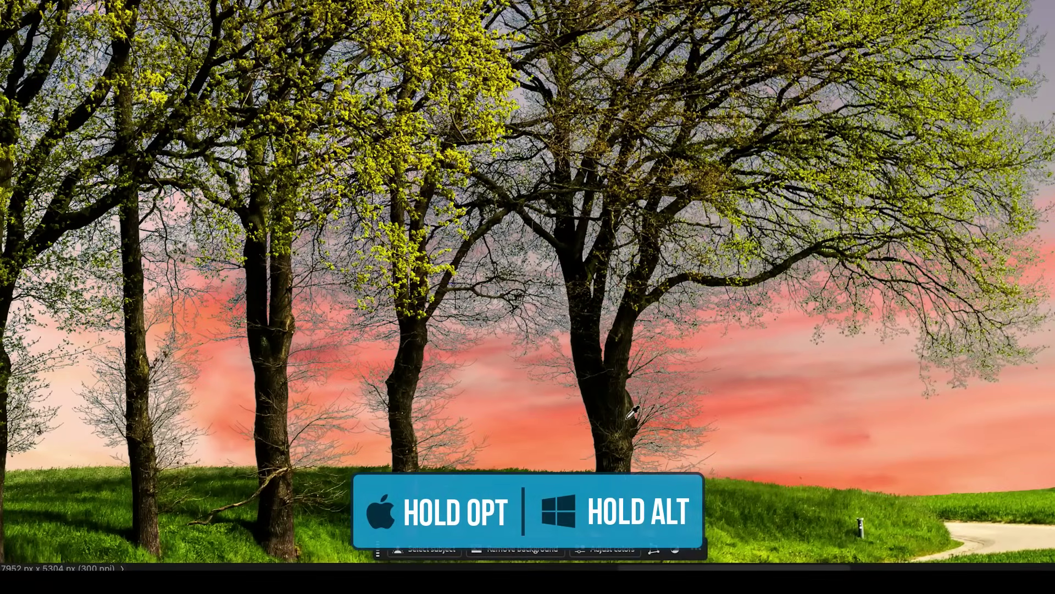
Sample the dark trunk color of the rightmost tree and paint it over the fringed twigs beside that trunk with a larger brush
alt+click(629, 418)
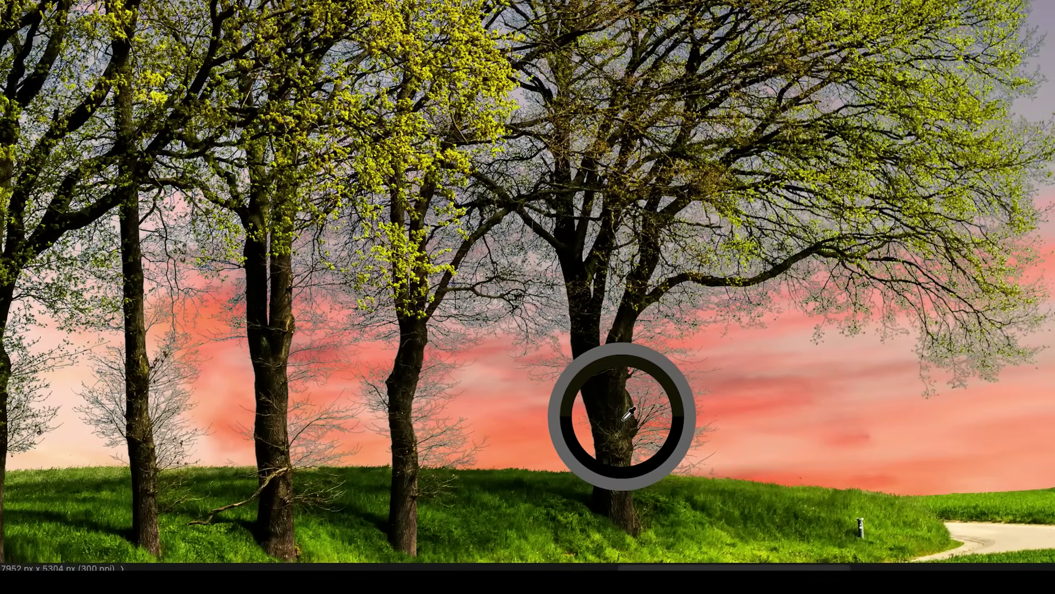
key(bracketright)
key(bracketright)
key(bracketright)
key(bracketright)
mouse_move(664, 446)
mouse_down()
mouse_move(657, 432)
mouse_move(708, 423)
mouse_move(679, 395)
mouse_move(649, 395)
mouse_move(687, 363)
mouse_move(669, 363)
mouse_up()
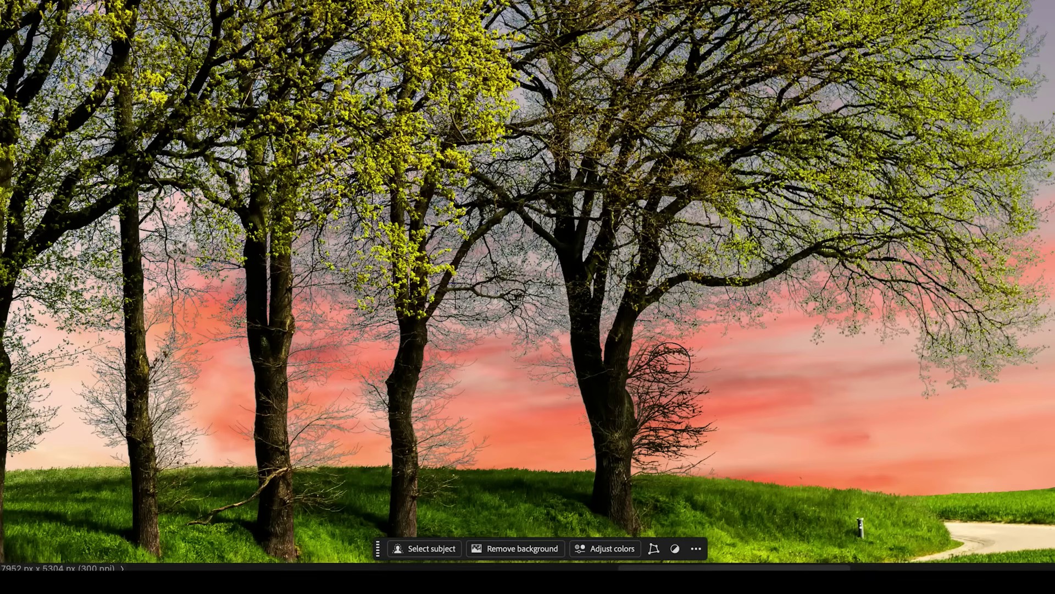
Sample dark tones from the rightmost tree and paint over the fringed twigs beneath its long lower branch
scroll(669, 363, down, 1)
alt+click(630, 316)
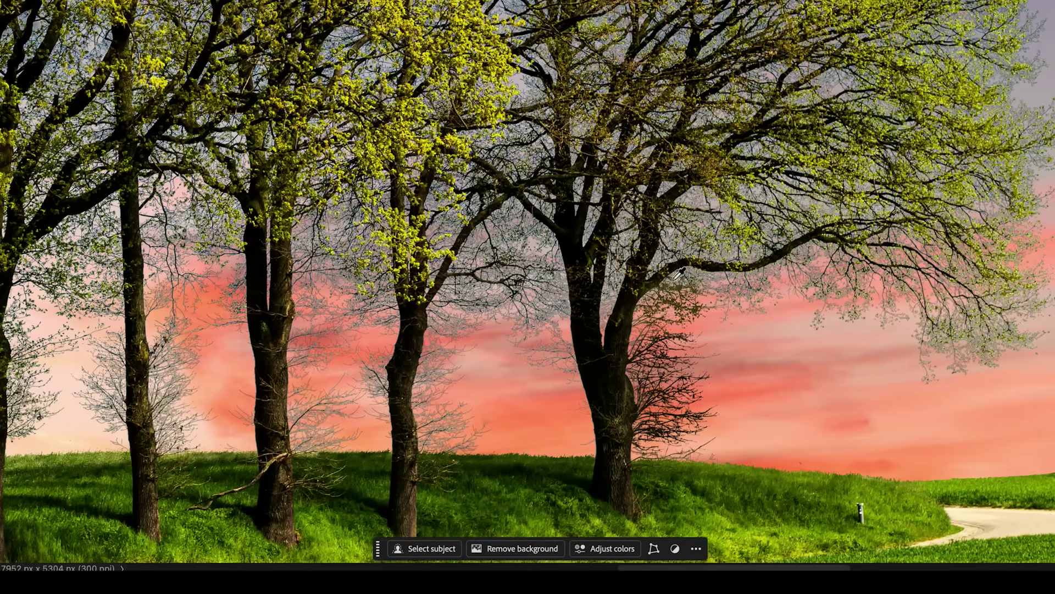
alt+click(668, 269)
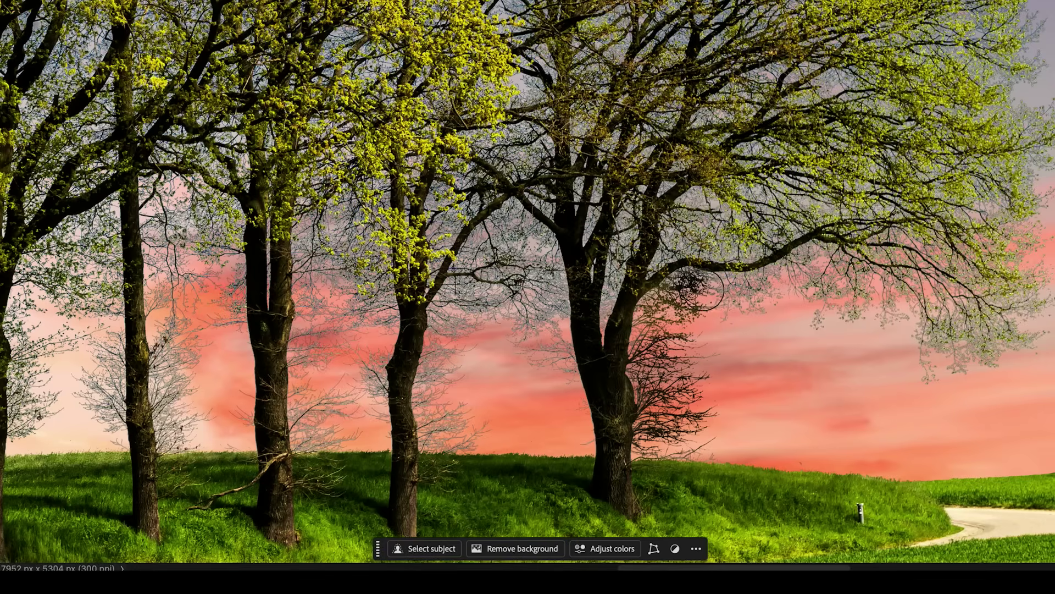
mouse_move(737, 302)
mouse_down()
mouse_move(757, 304)
mouse_move(744, 297)
mouse_move(753, 292)
mouse_move(720, 280)
mouse_up()
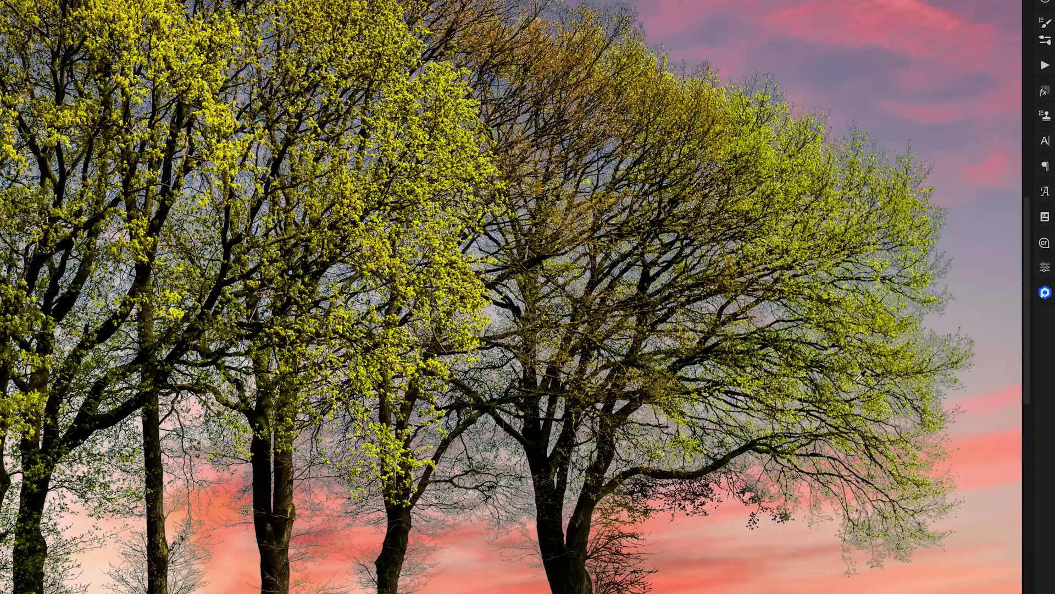
Paint olive green over the fringed leaves hanging from the outer lower branches of the rightmost tree
mouse_move(905, 481)
mouse_down()
mouse_move(856, 541)
mouse_move(856, 565)
mouse_move(935, 553)
mouse_move(960, 507)
mouse_up()
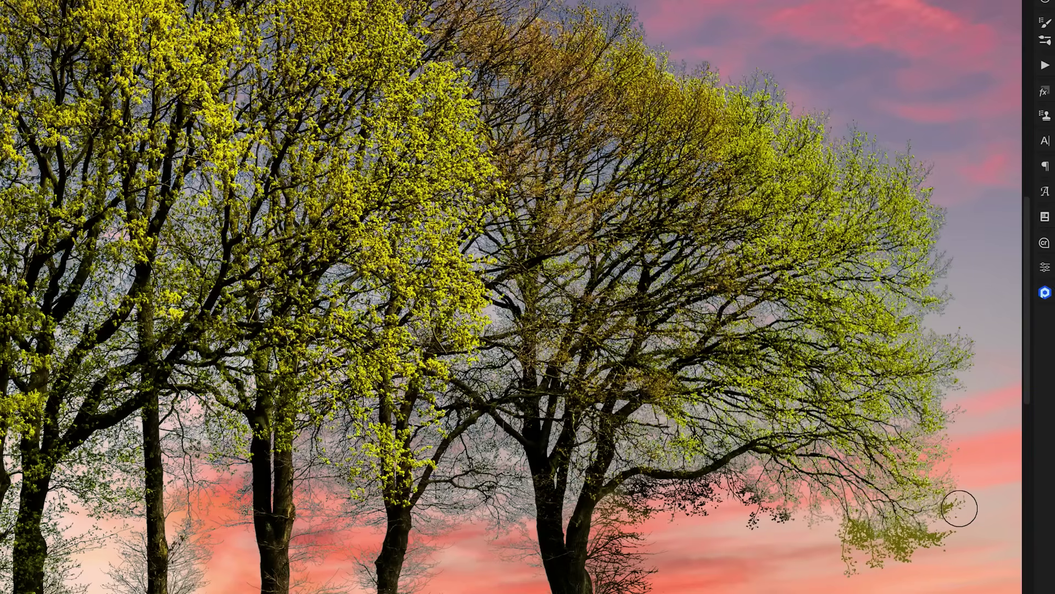
mouse_move(810, 528)
mouse_down()
mouse_move(759, 487)
mouse_move(754, 503)
mouse_move(782, 523)
mouse_move(762, 533)
mouse_up()
scroll(762, 533, up, 5)
scroll(888, 511, right, 3)
scroll(778, 507, down, 5)
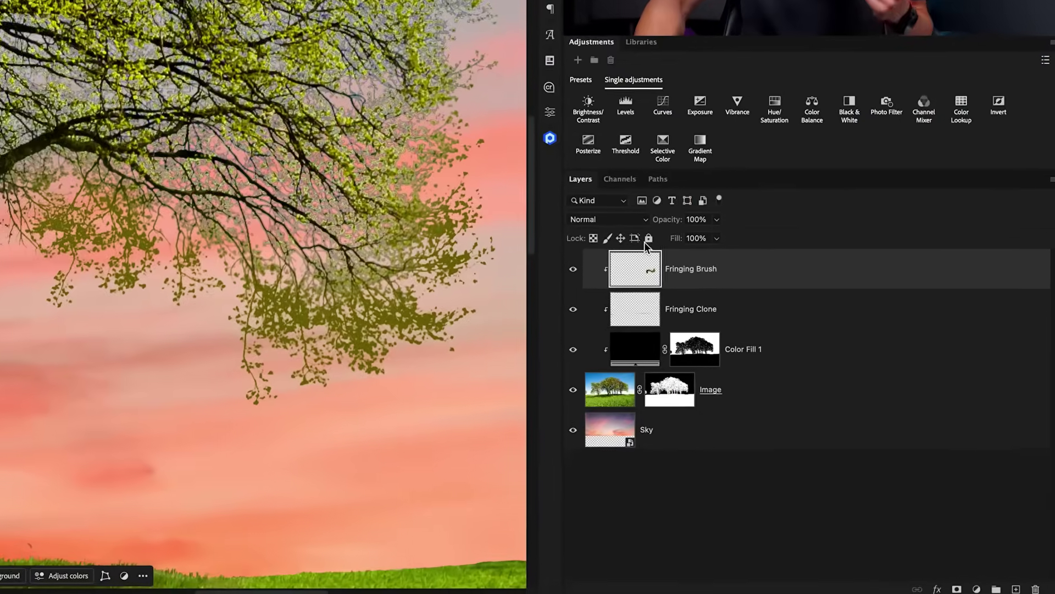
Set the Fringing Brush layer's opacity to 57% and compare the leaves with the layer hidden and shown
click(717, 219)
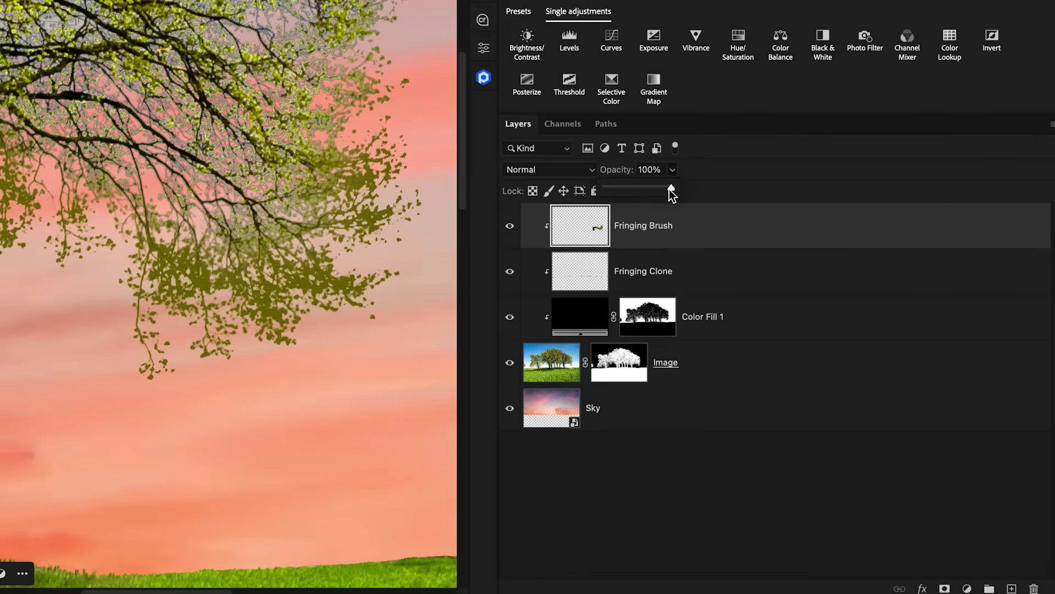
drag(662, 189, 645, 189)
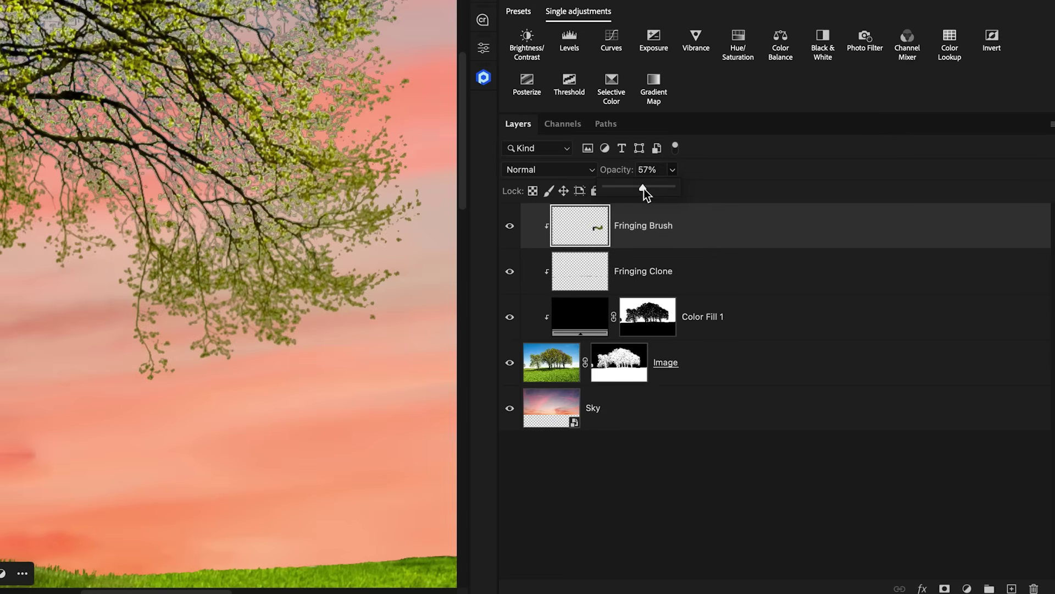
click(509, 226)
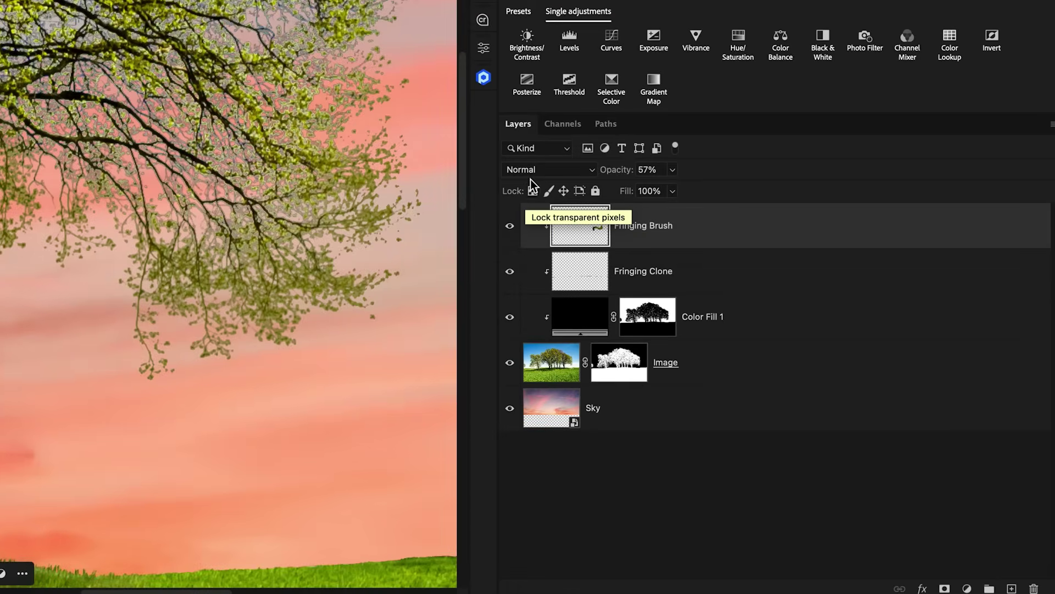
Keep the Fringing Brush layer in Normal blend mode and set its underlying-layer Blend If black point to 140
click(530, 171)
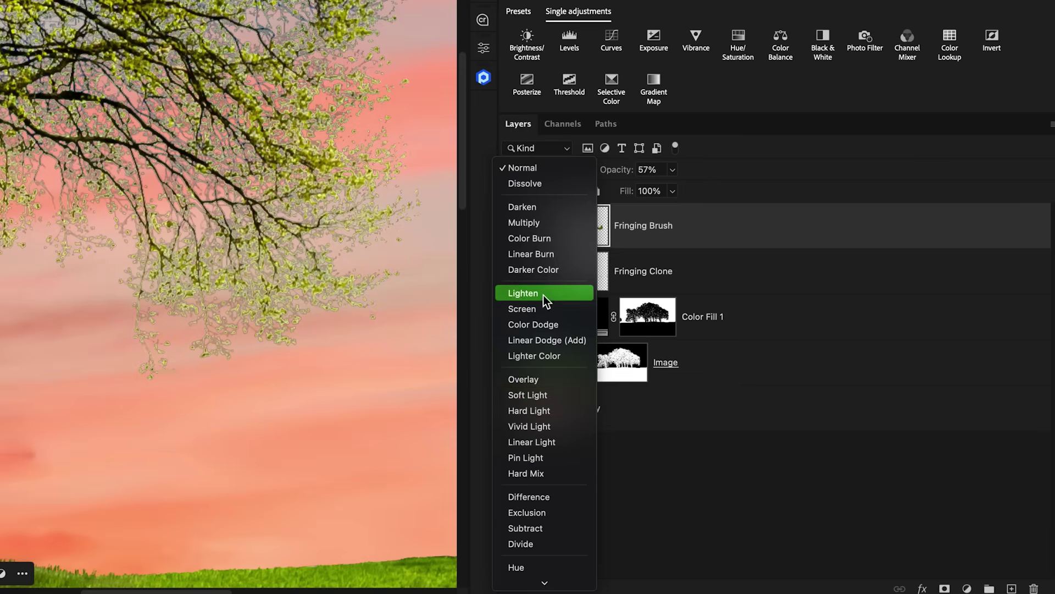
click(558, 168)
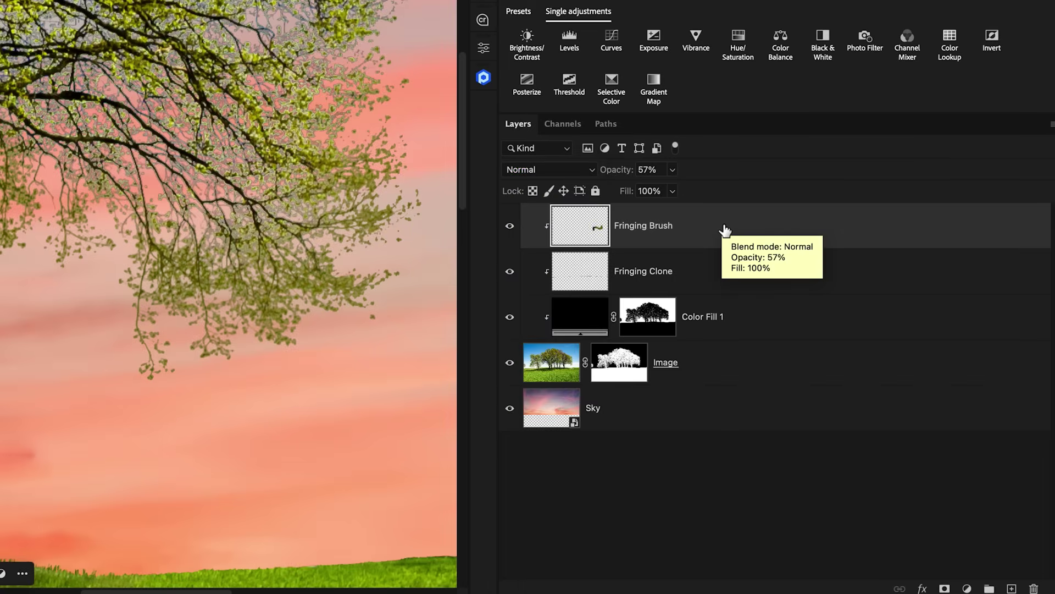
double_click(712, 233)
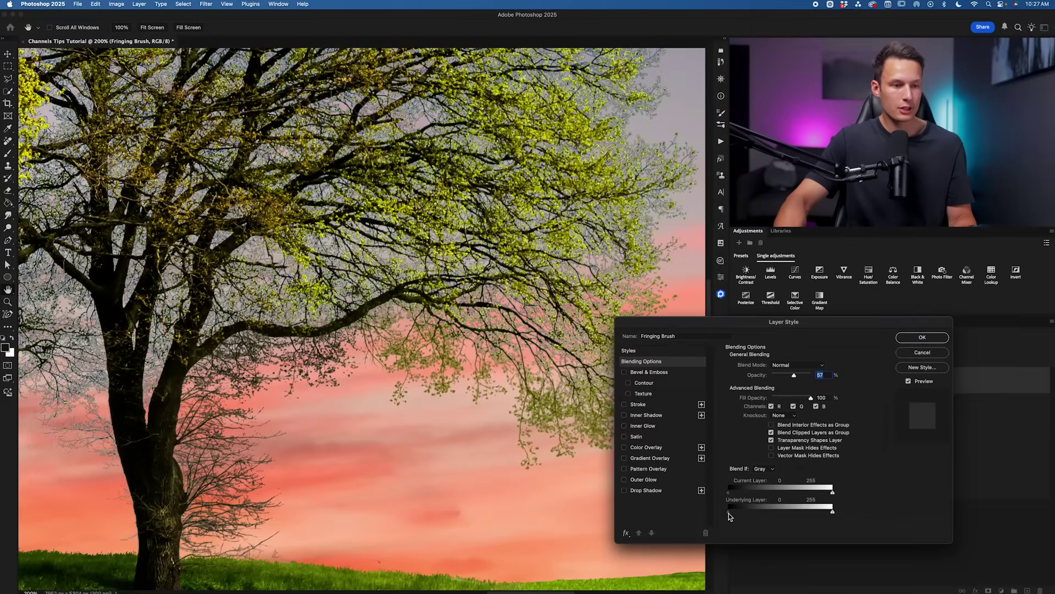
drag(729, 513, 756, 514)
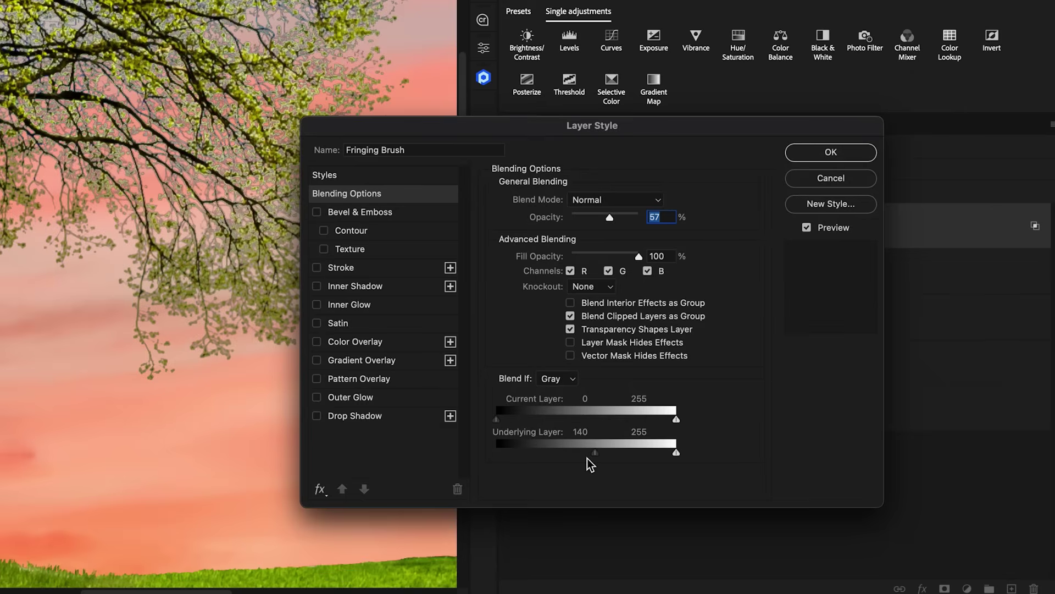
Split the Fringing Brush layer's underlying-layer black point to 33 / 172 for a gradual transition and apply the blending options
key(alt)
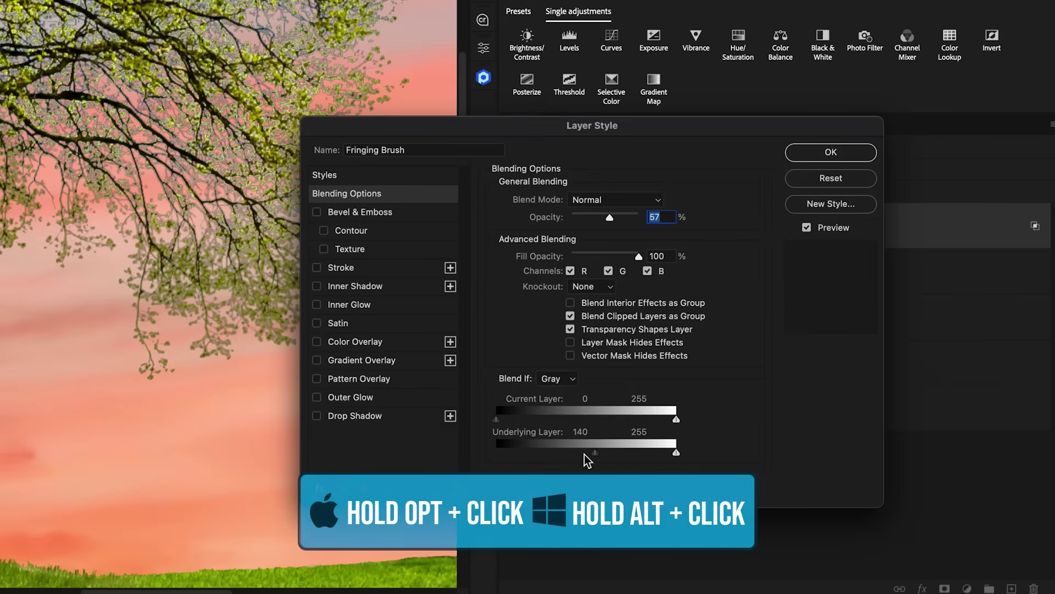
drag(585, 454, 586, 455)
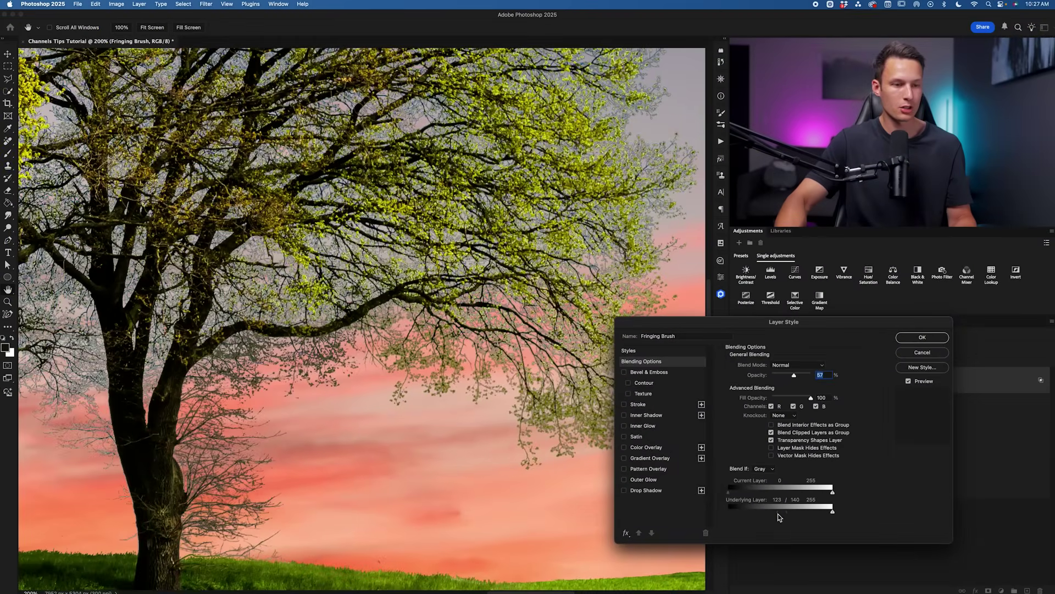
drag(777, 517, 809, 512)
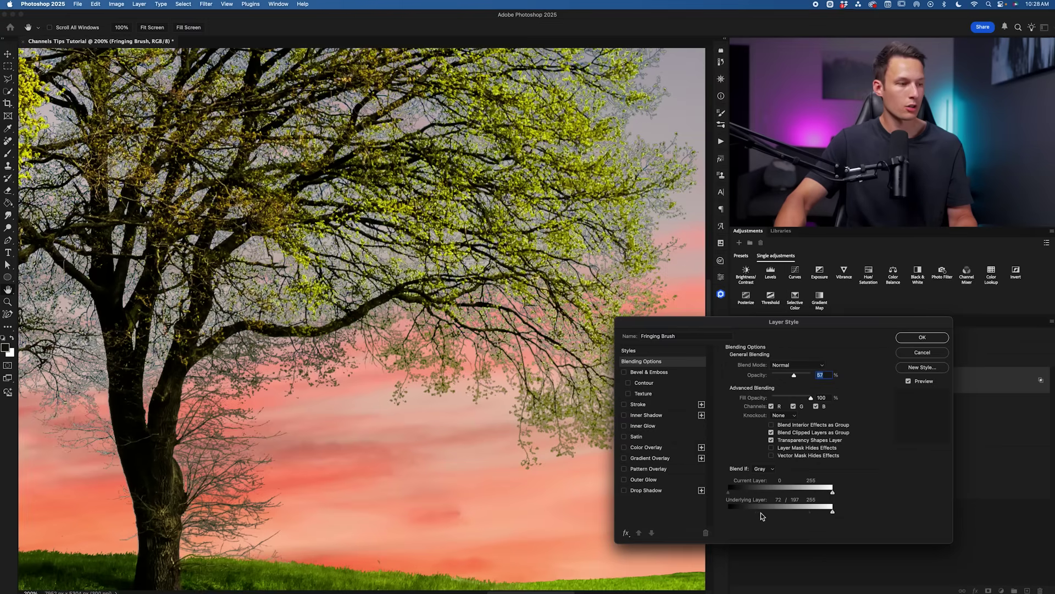
drag(788, 512, 817, 516)
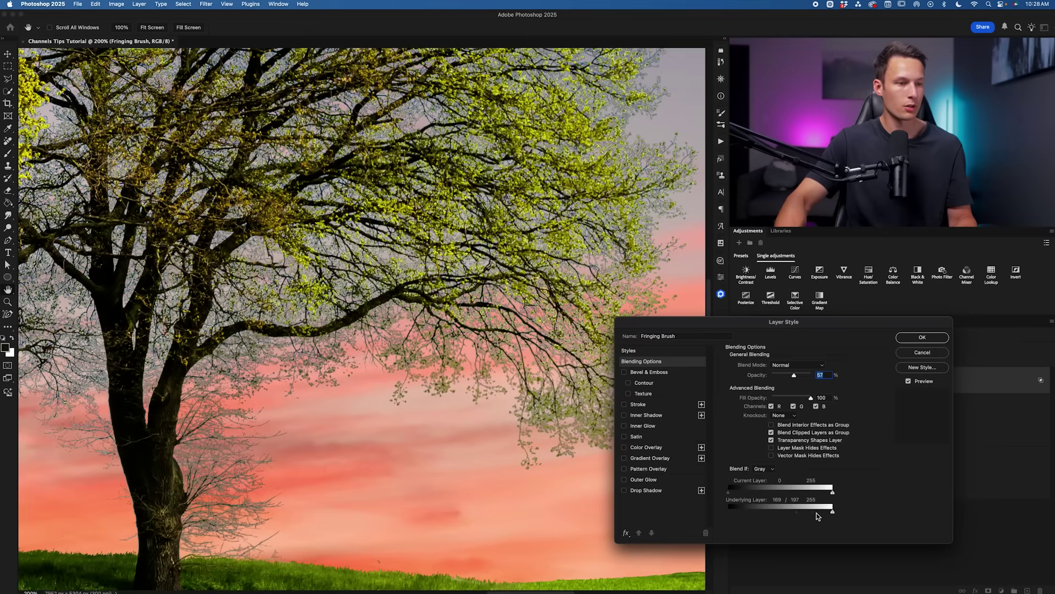
drag(797, 515, 777, 516)
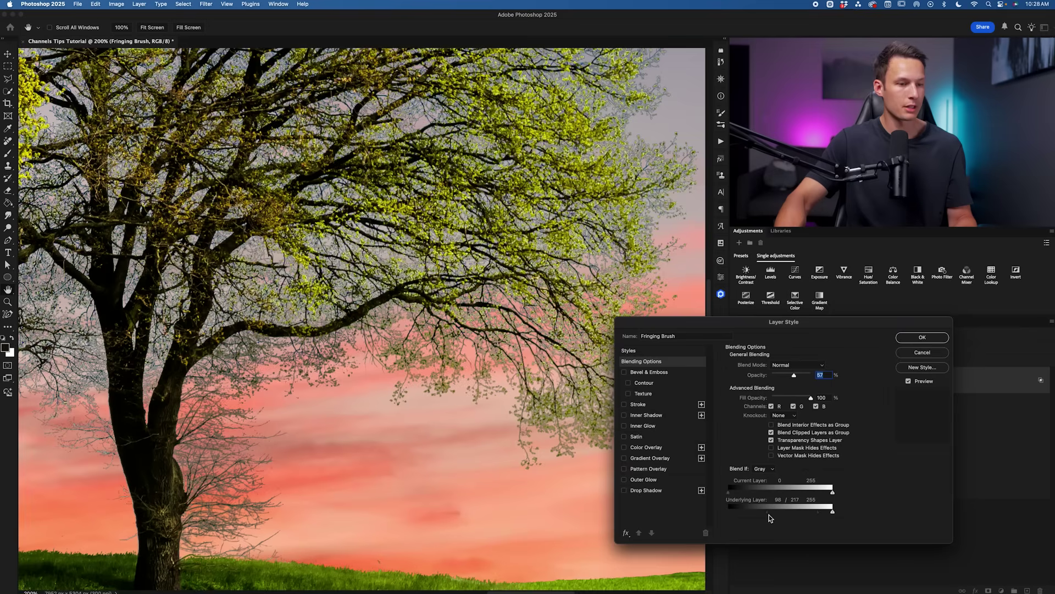
drag(816, 513, 799, 513)
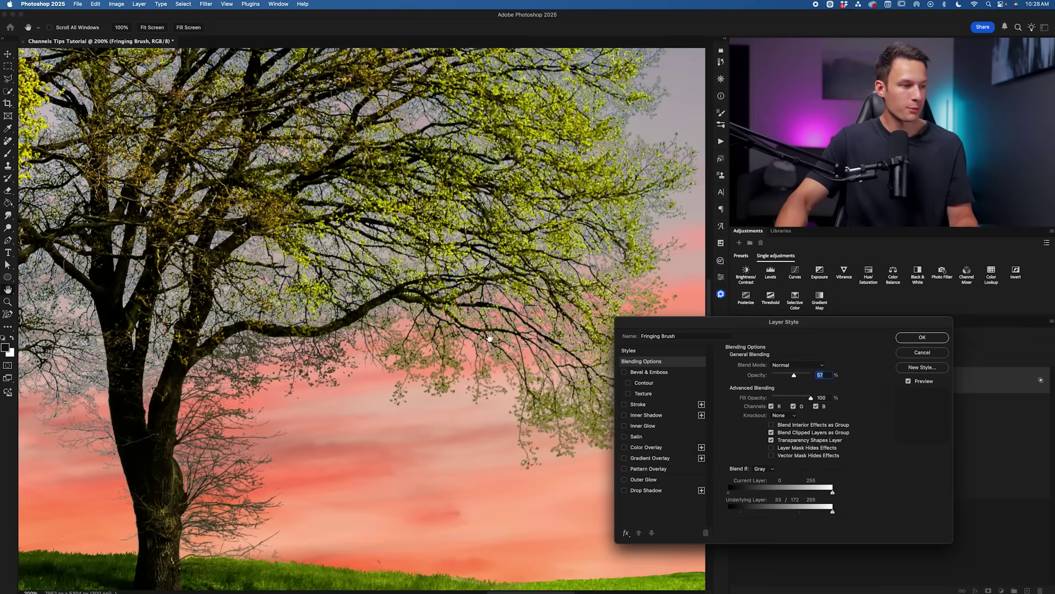
click(921, 338)
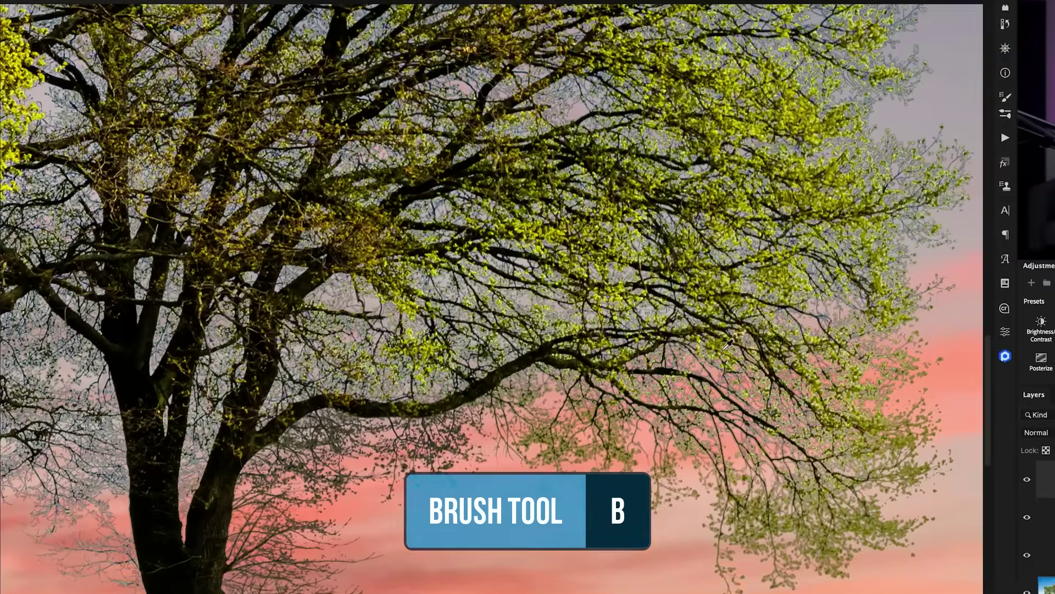
Sample leaf green and dark branch tones and brush them over the fringed twigs around the rightmost tree's long lower branch
alt+click(519, 282)
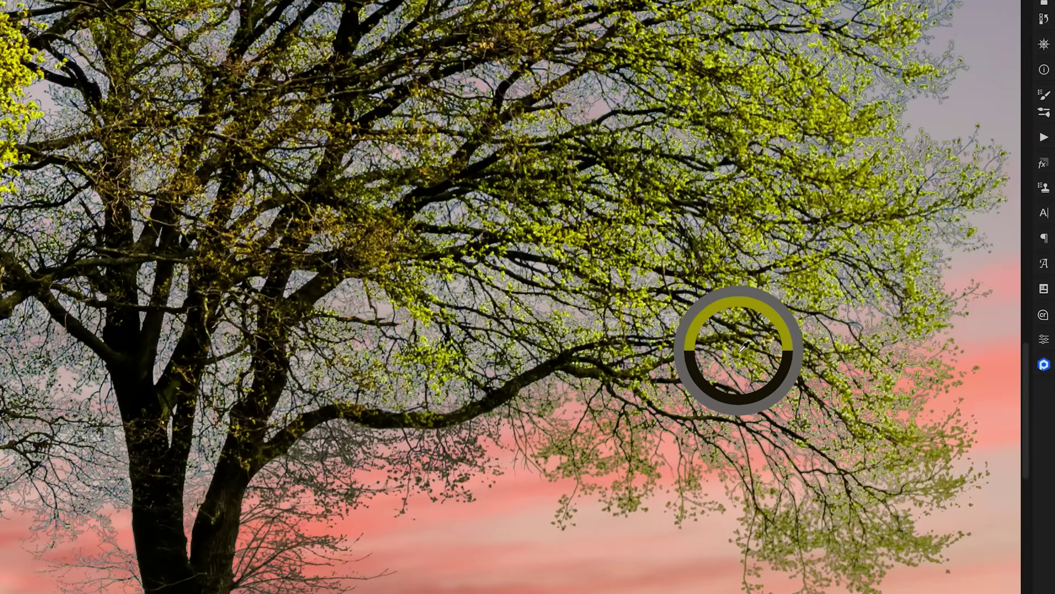
mouse_move(720, 377)
mouse_down()
mouse_move(862, 452)
mouse_move(855, 445)
mouse_move(819, 493)
mouse_up()
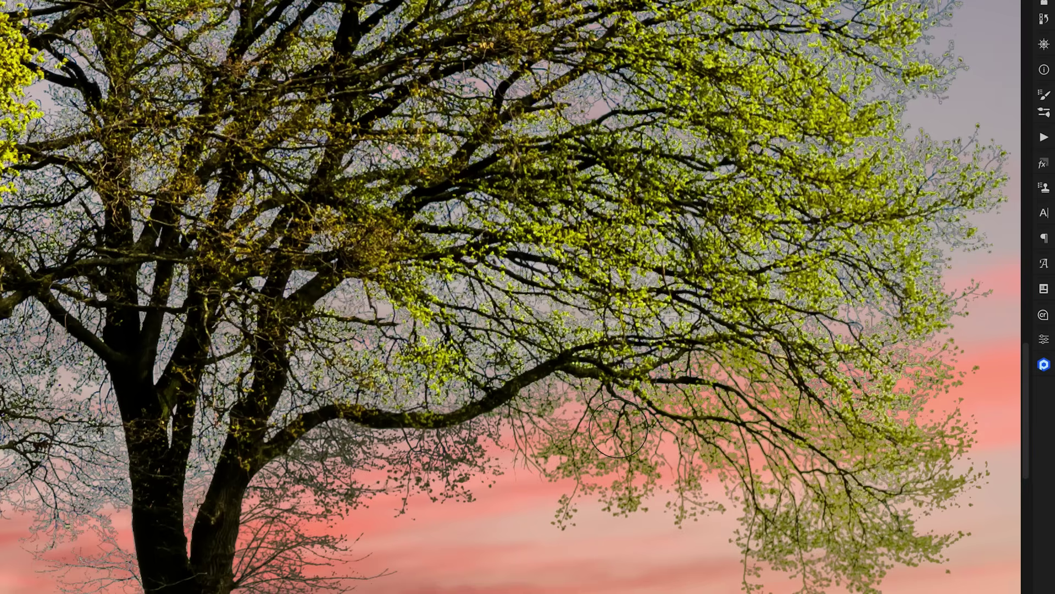
alt+click(540, 369)
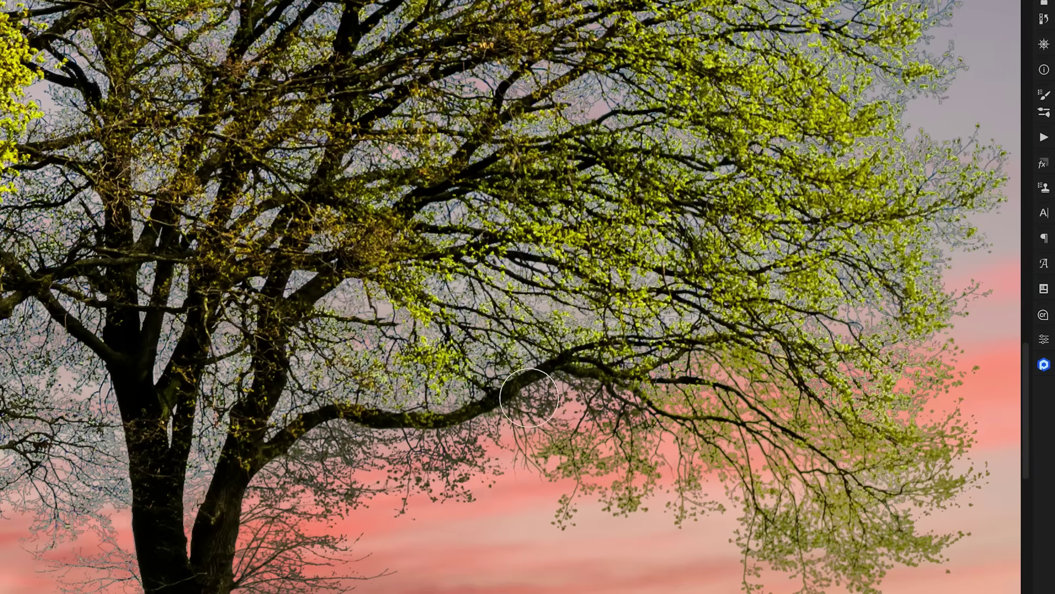
scroll(577, 379, right, 3)
alt+click(654, 345)
drag(659, 342, 660, 345)
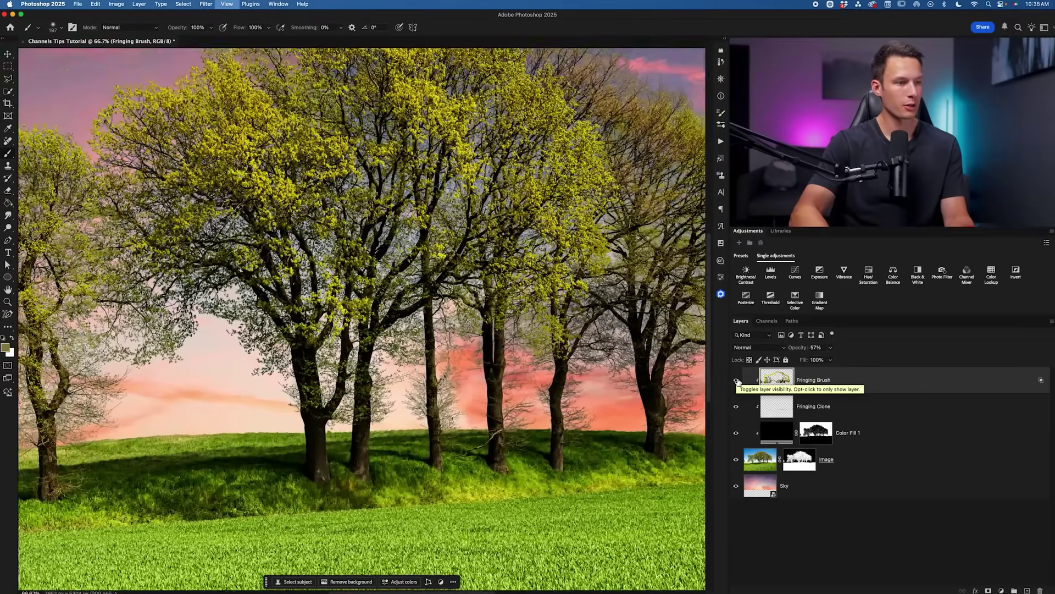
View the trees at 100% and compare the edges with the Fringing Brush layer hidden and shown
key(super+1)
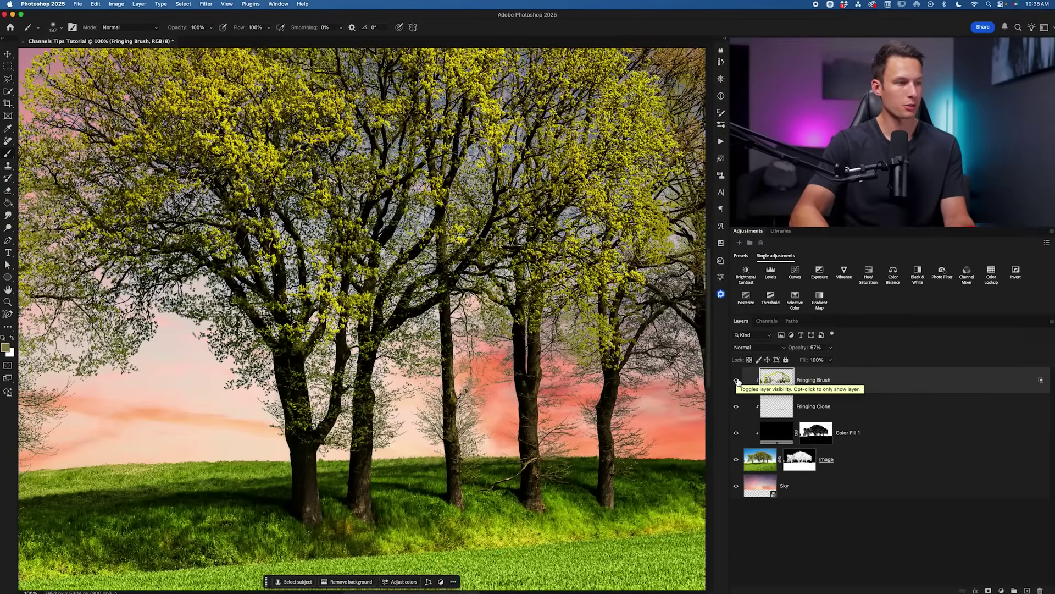
key(super+z)
key(super+shift+z)
key(super+z)
scroll(644, 335, right, 5)
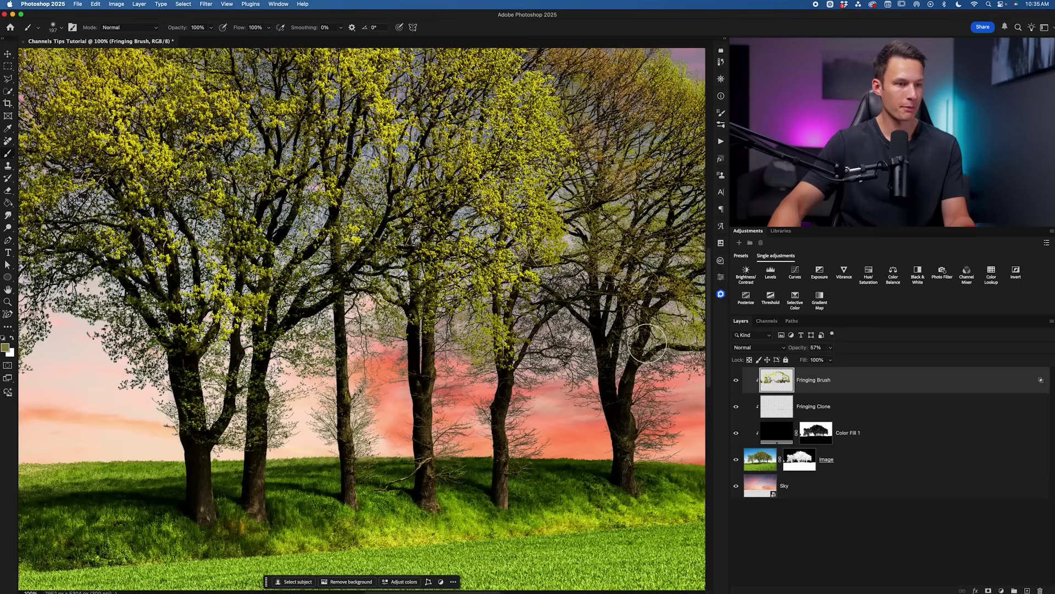
click(739, 380)
click(738, 380)
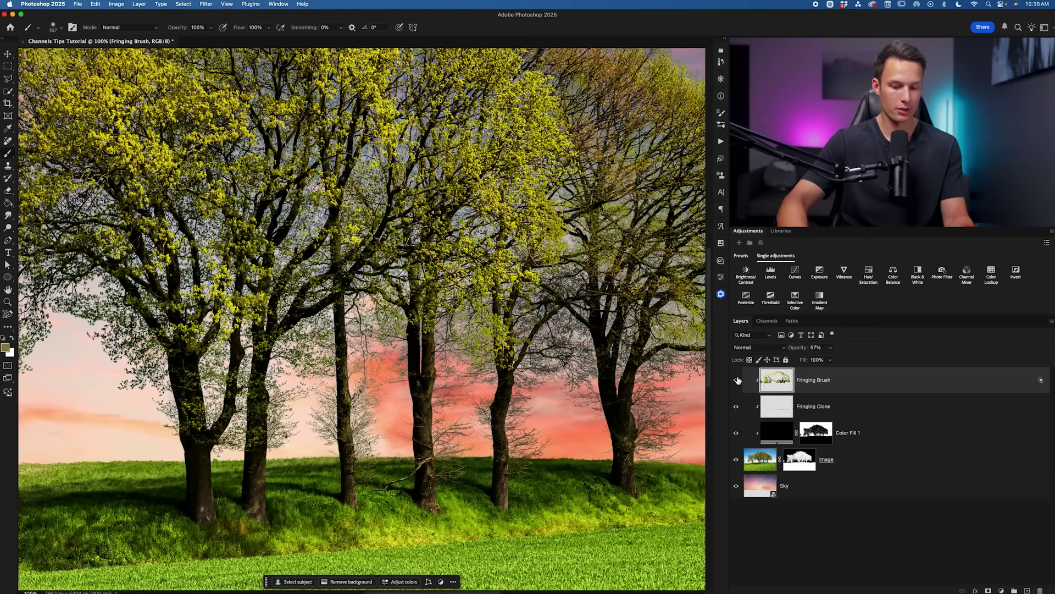
Inspect the twigs around the middle trunks at 200% with the Fringing Brush layer hidden and shown
key(super+equal)
click(737, 380)
click(737, 380)
click(736, 381)
click(736, 381)
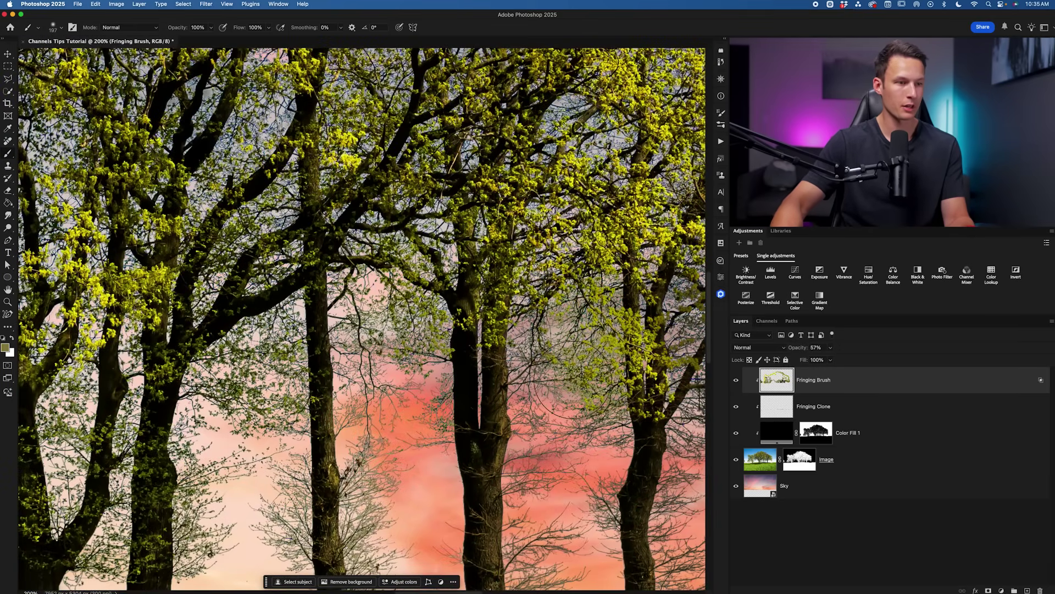
scroll(729, 389, right, 4)
click(735, 380)
click(736, 380)
click(736, 380)
click(736, 380)
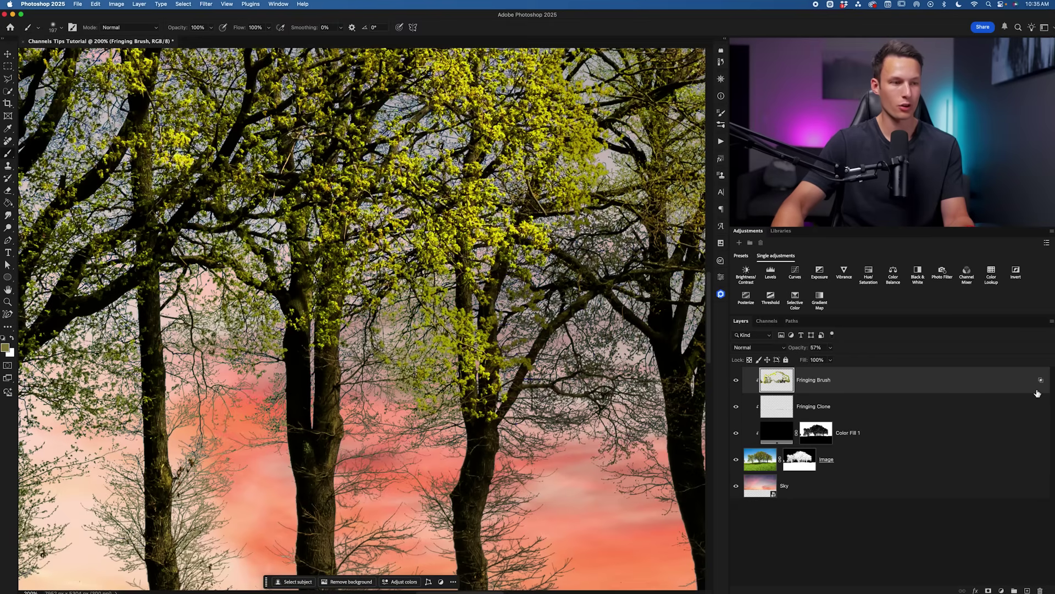
click(737, 380)
click(737, 380)
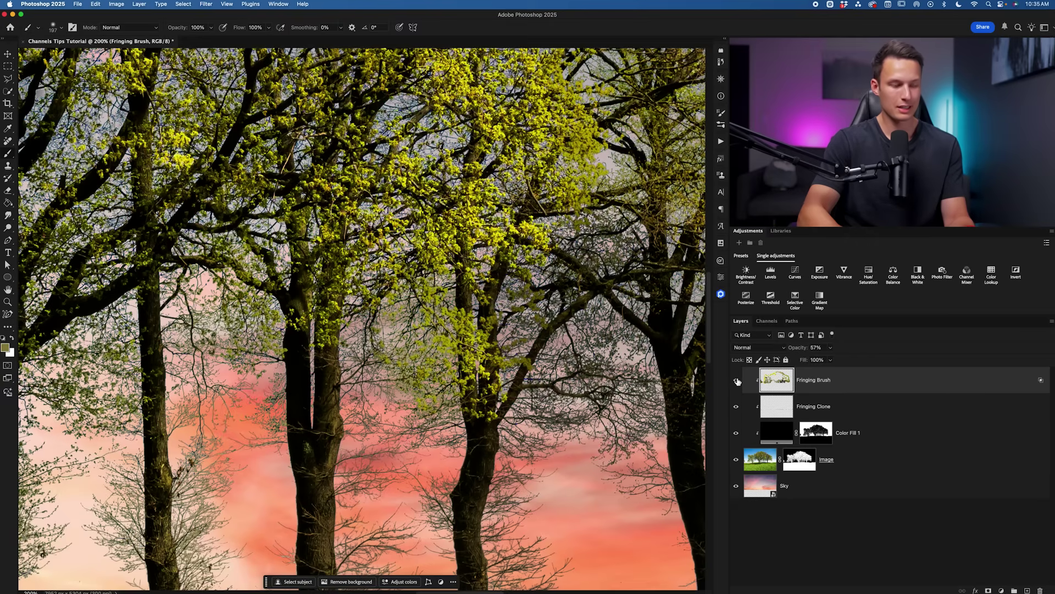
Compare the rightmost tree at 100% with the Fringing Brush, Fringing Clone and Color Fill 1 layers hidden and shown
key(super+minus)
key(super+minus)
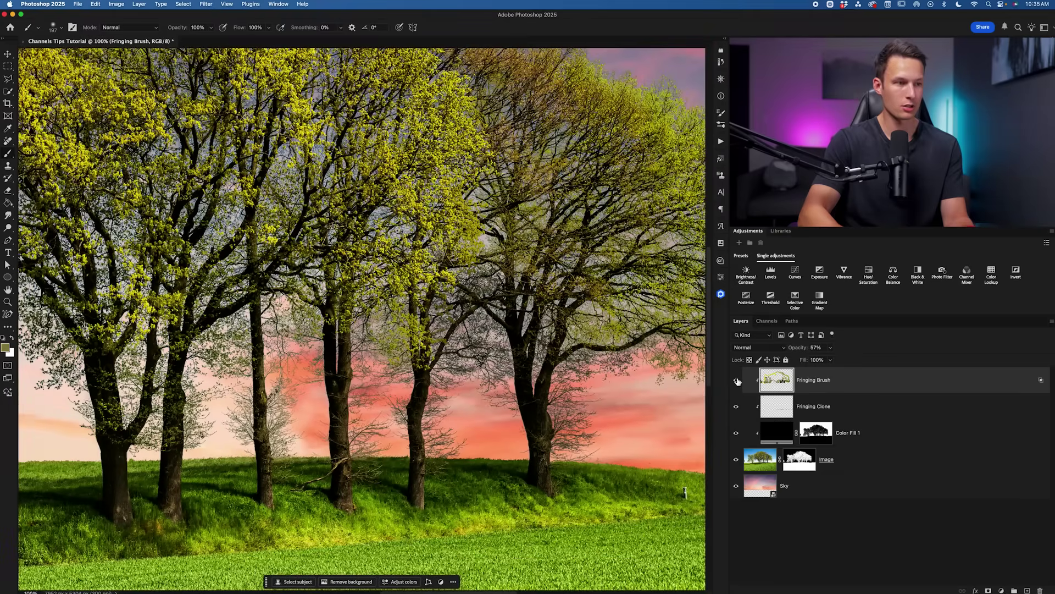
key(super+plus)
scroll(694, 388, right, 3)
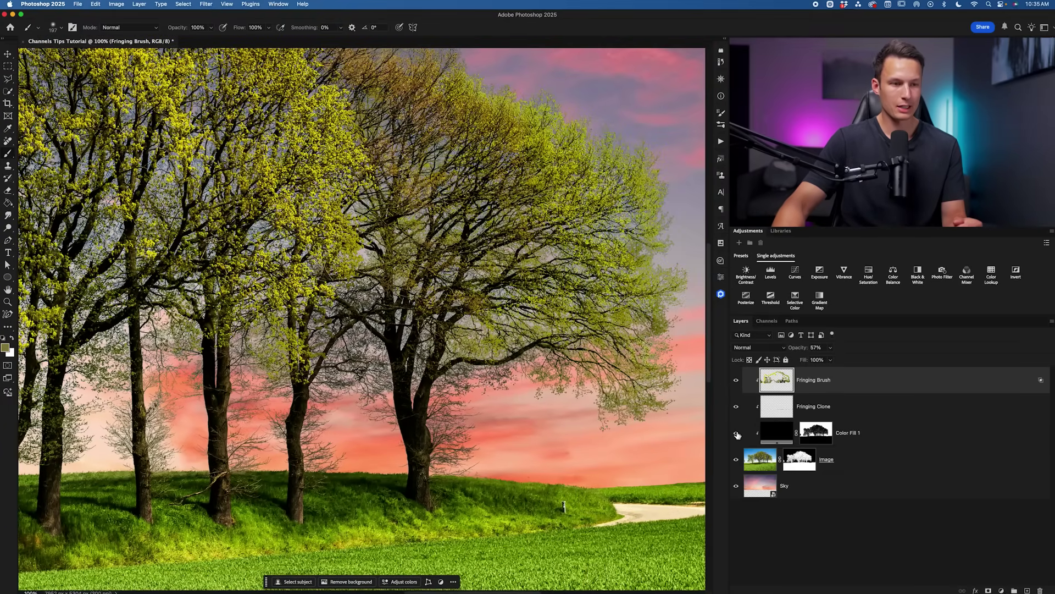
click(737, 389)
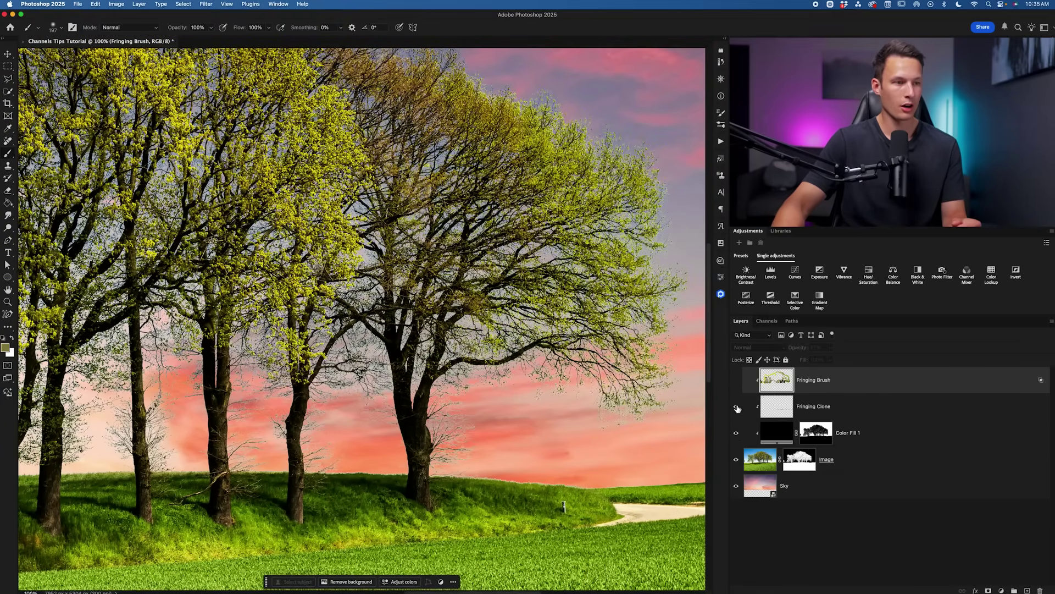
click(739, 390)
click(738, 404)
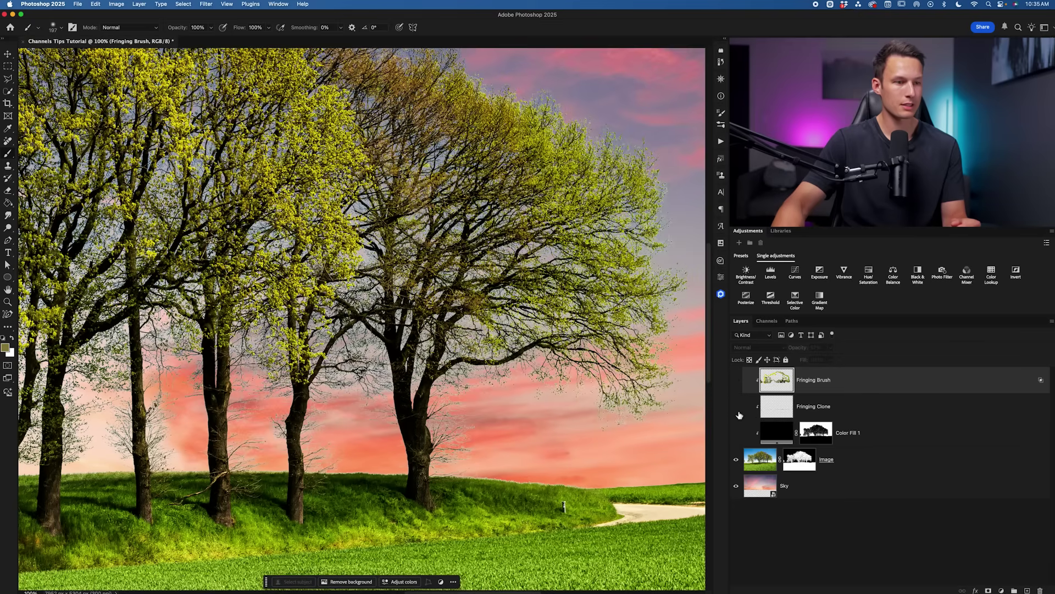
click(739, 387)
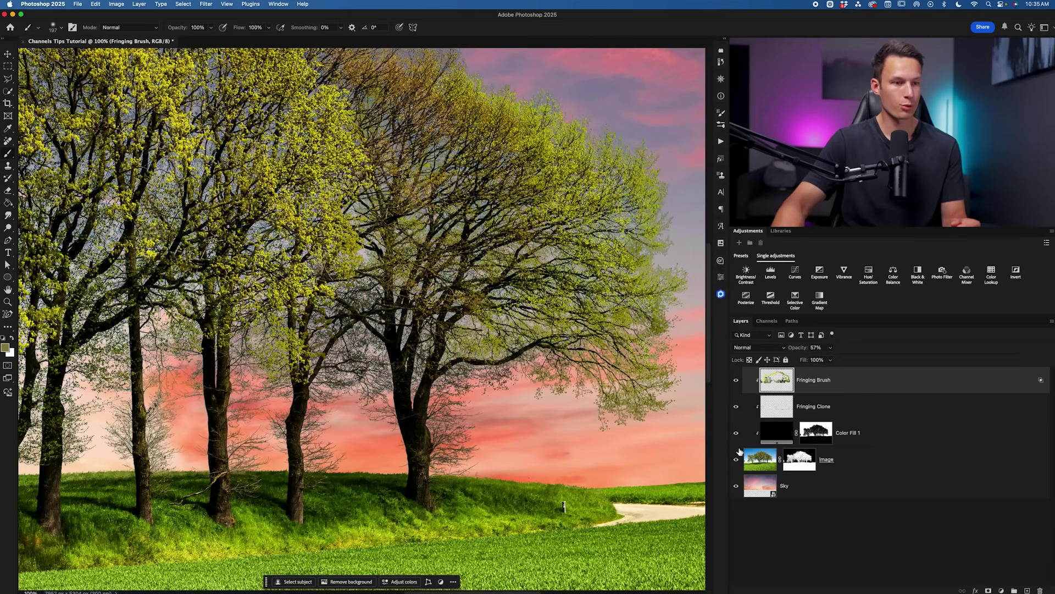
drag(739, 427, 739, 397)
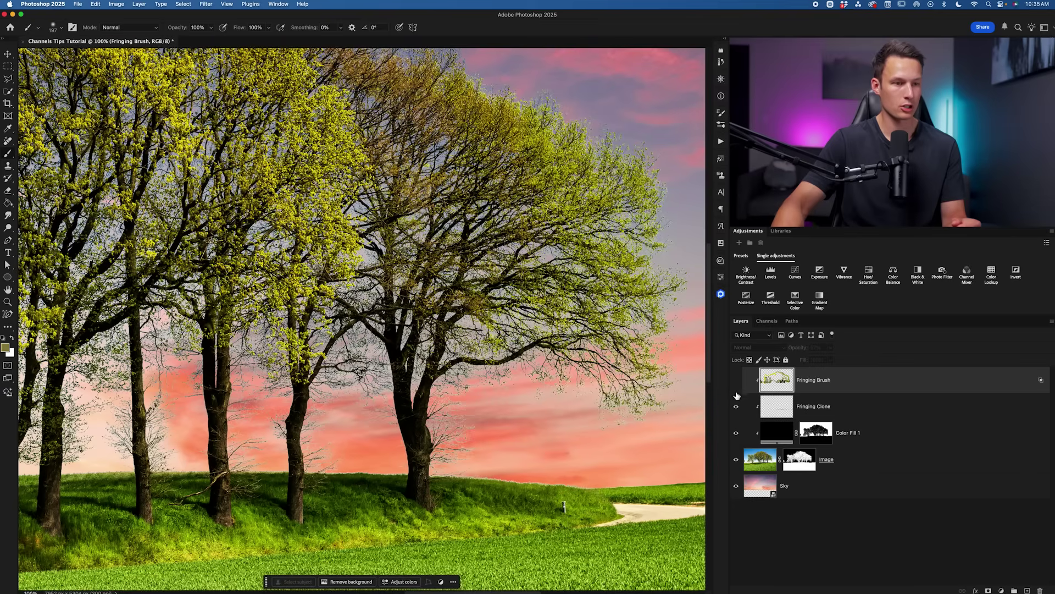
click(736, 382)
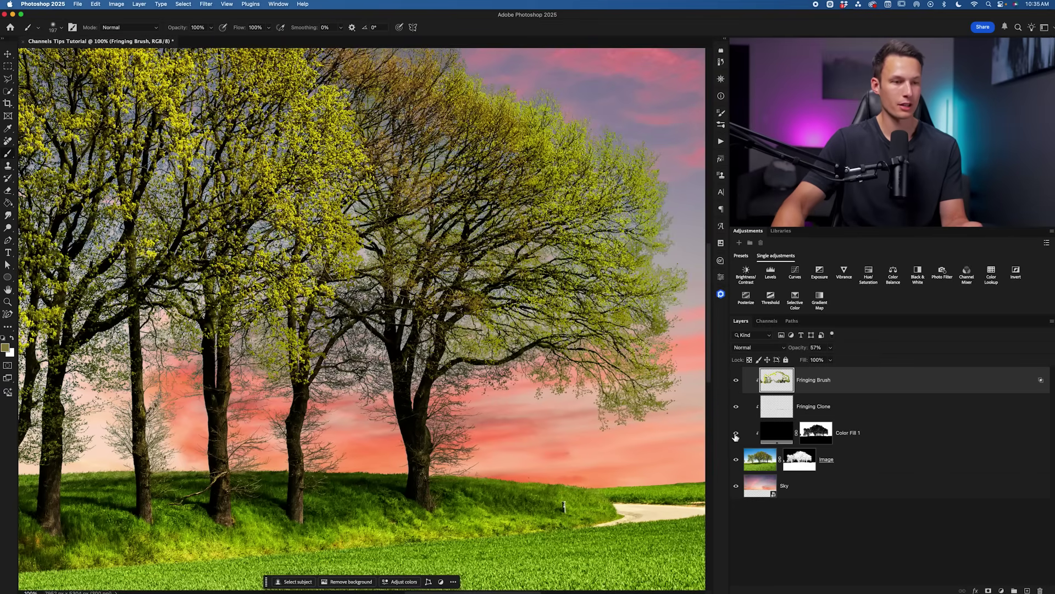
click(736, 387)
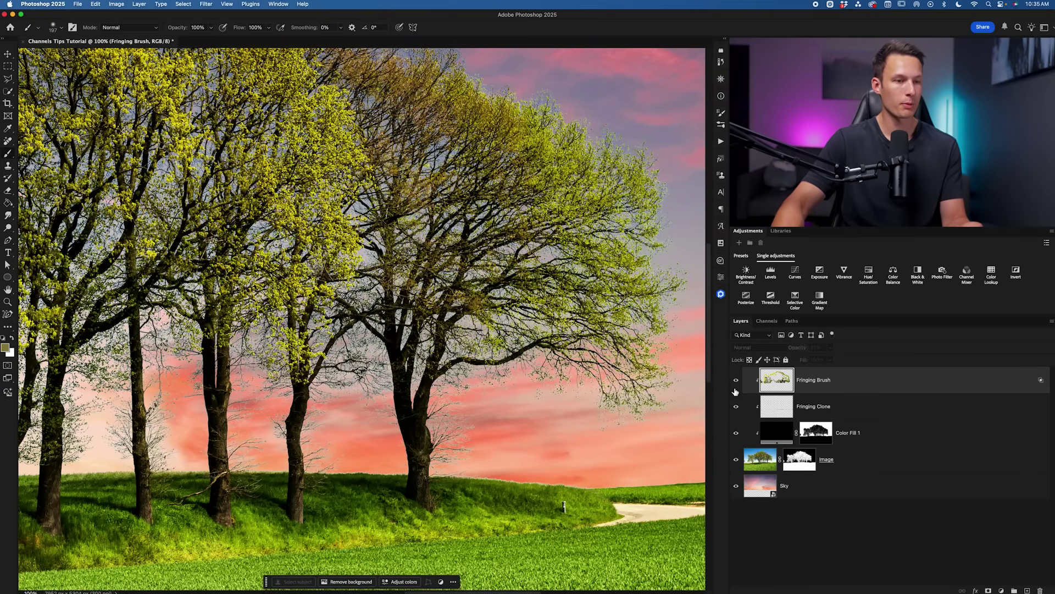
click(735, 388)
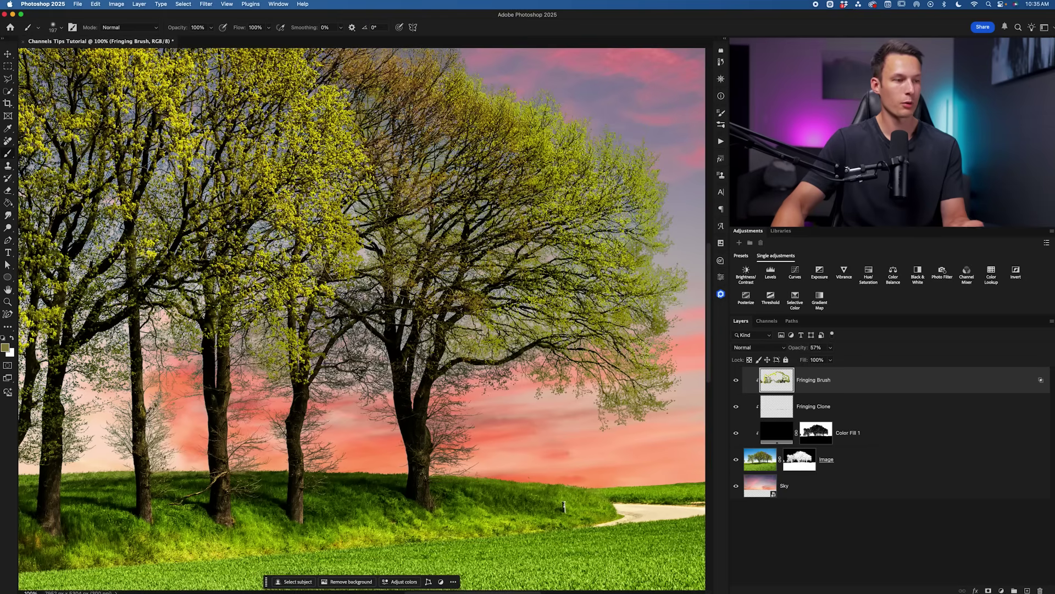
drag(736, 432, 740, 393)
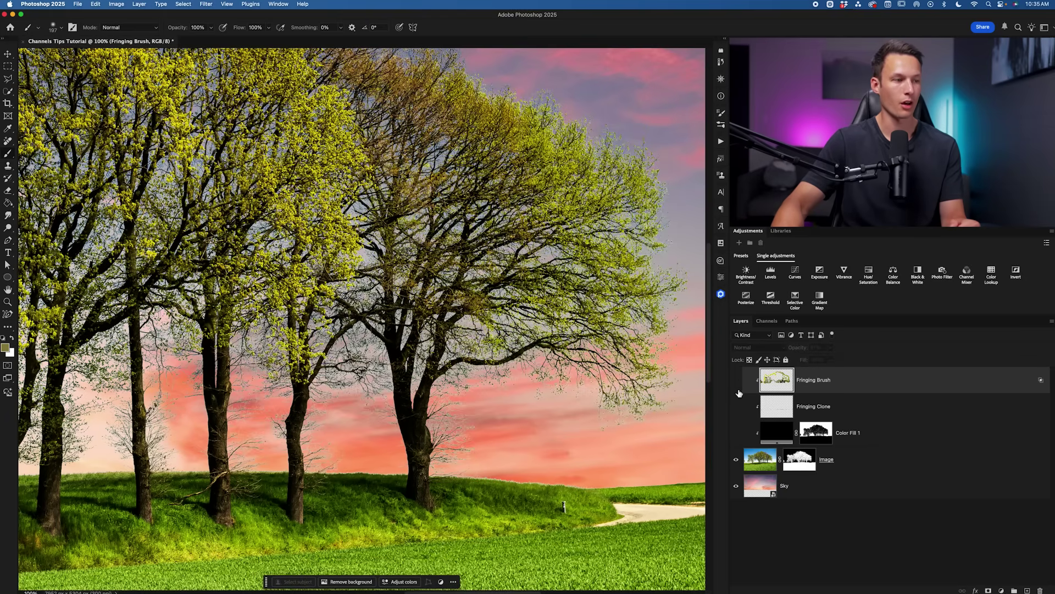